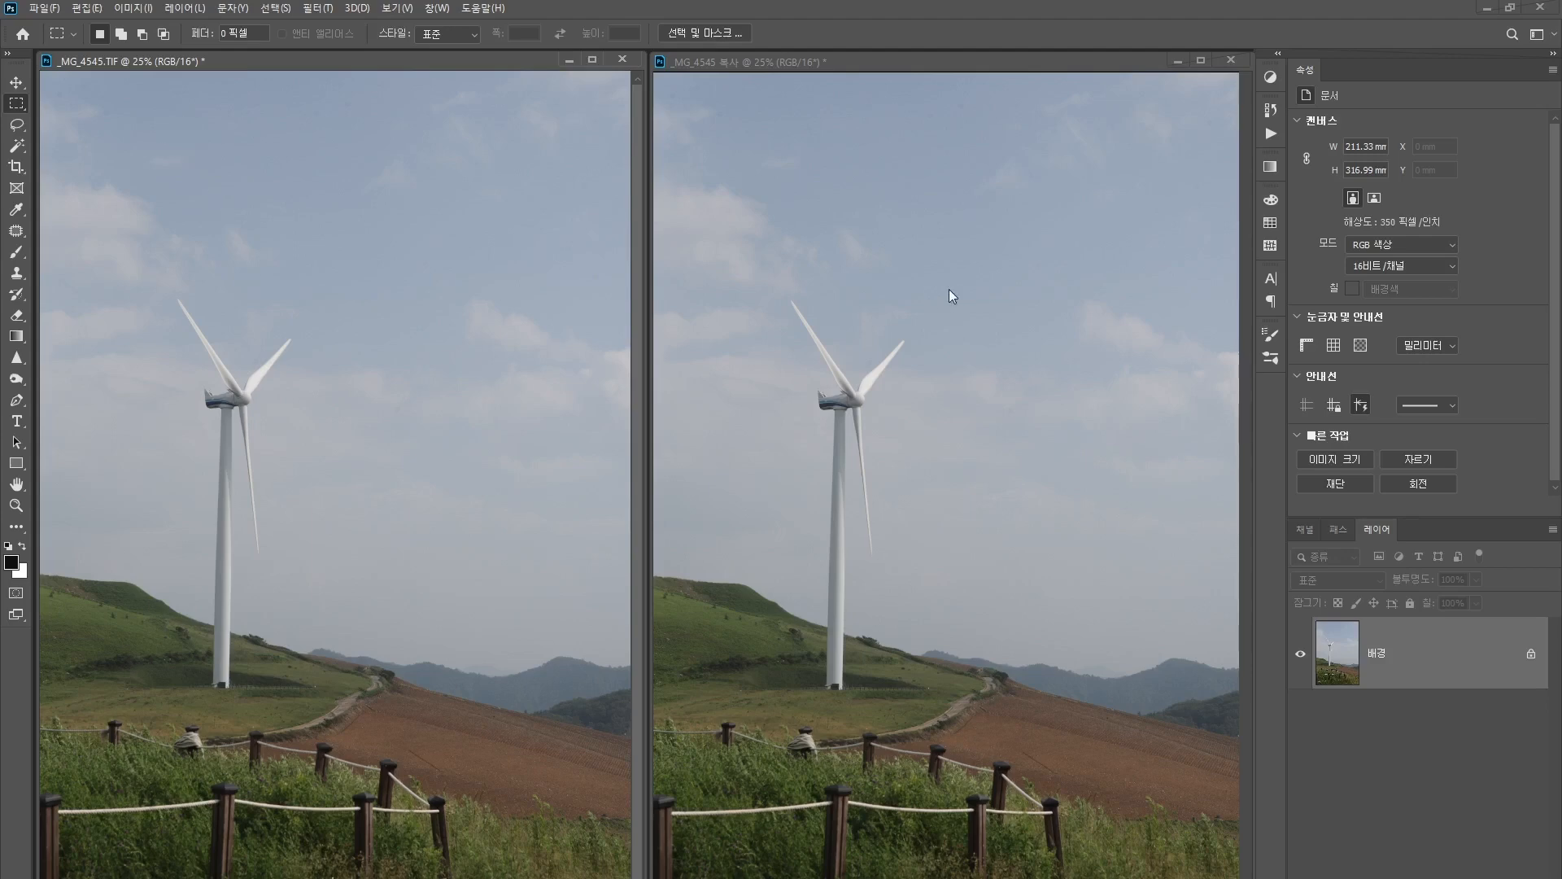
# Examine the Levels dialog's channel choices and its shadow, midtone and highlight input sliders, then close it without applying anything
pyautogui.click(133, 9)
pyautogui.moveTo(142, 52)
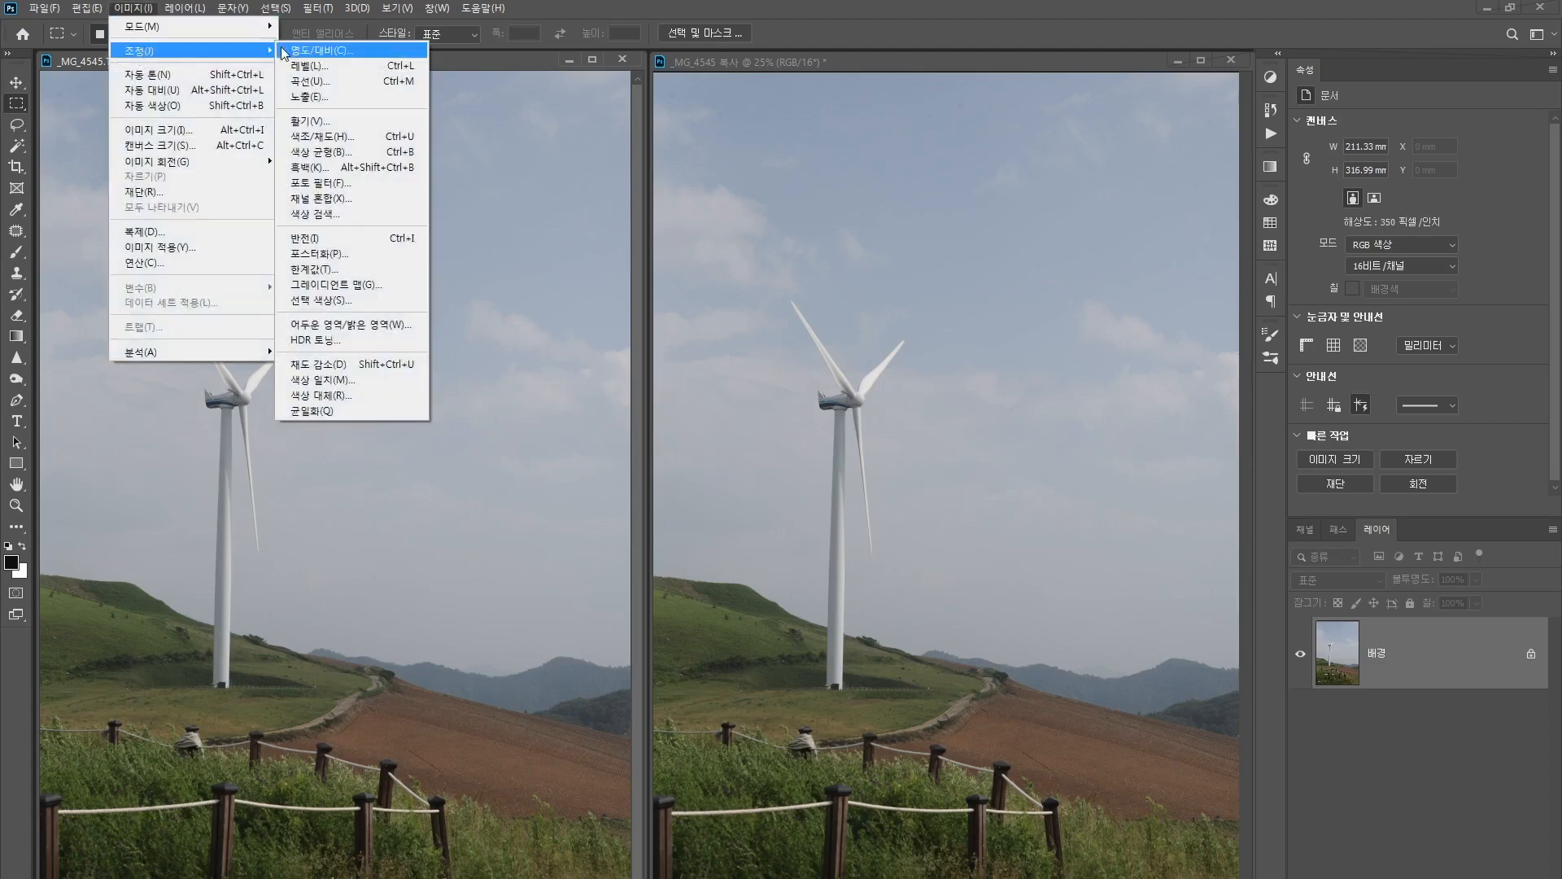
pyautogui.click(342, 71)
pyautogui.moveTo(1014, 191); pyautogui.dragTo(746, 214)
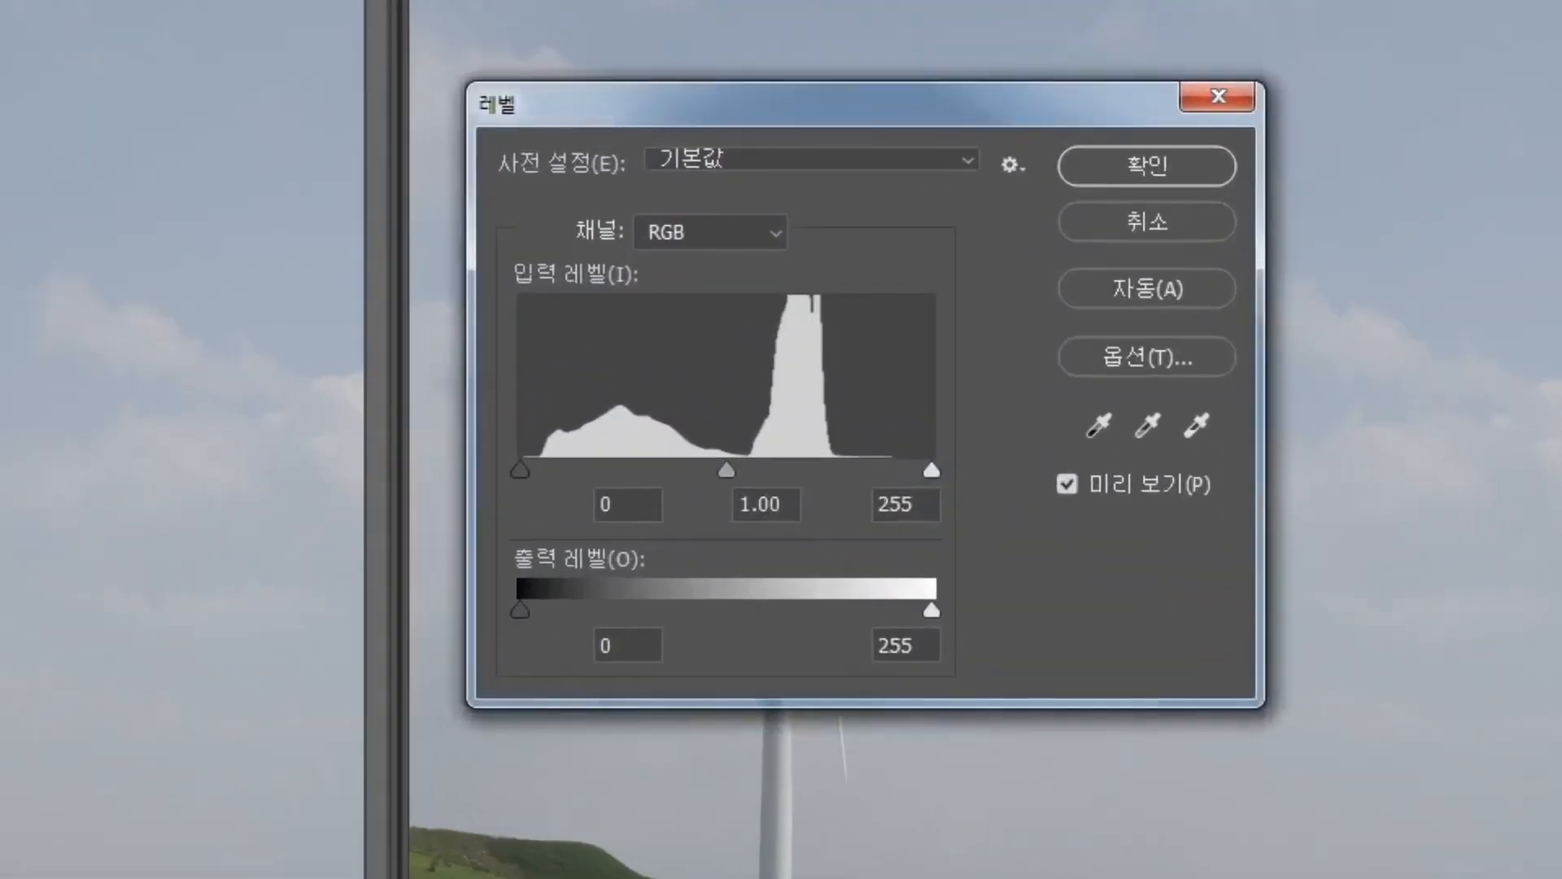
pyautogui.moveTo(882, 111); pyautogui.dragTo(840, 40)
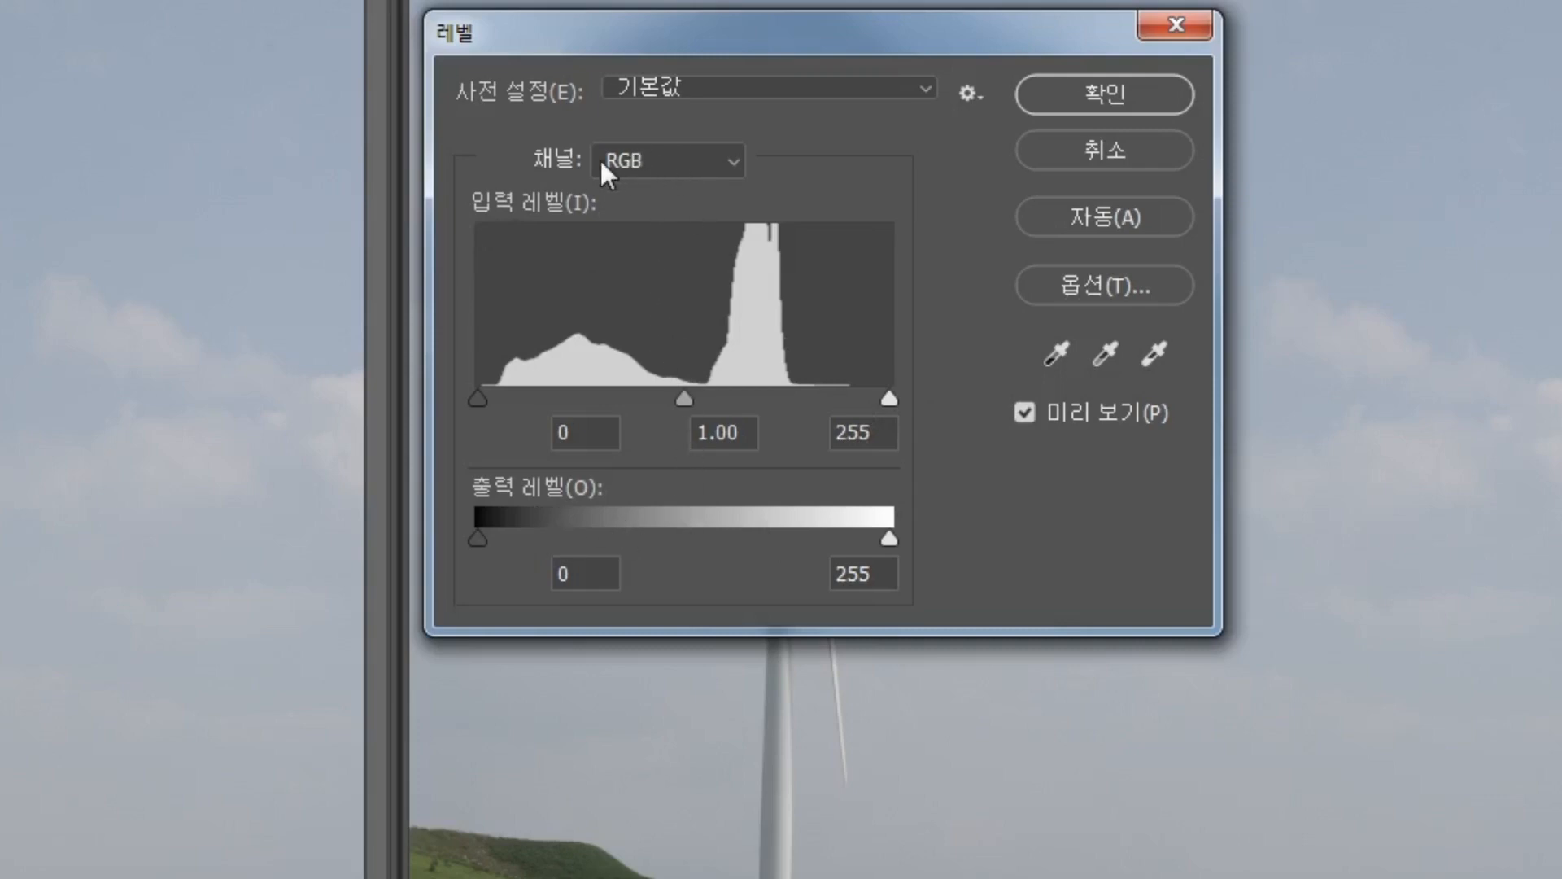
pyautogui.click(732, 161)
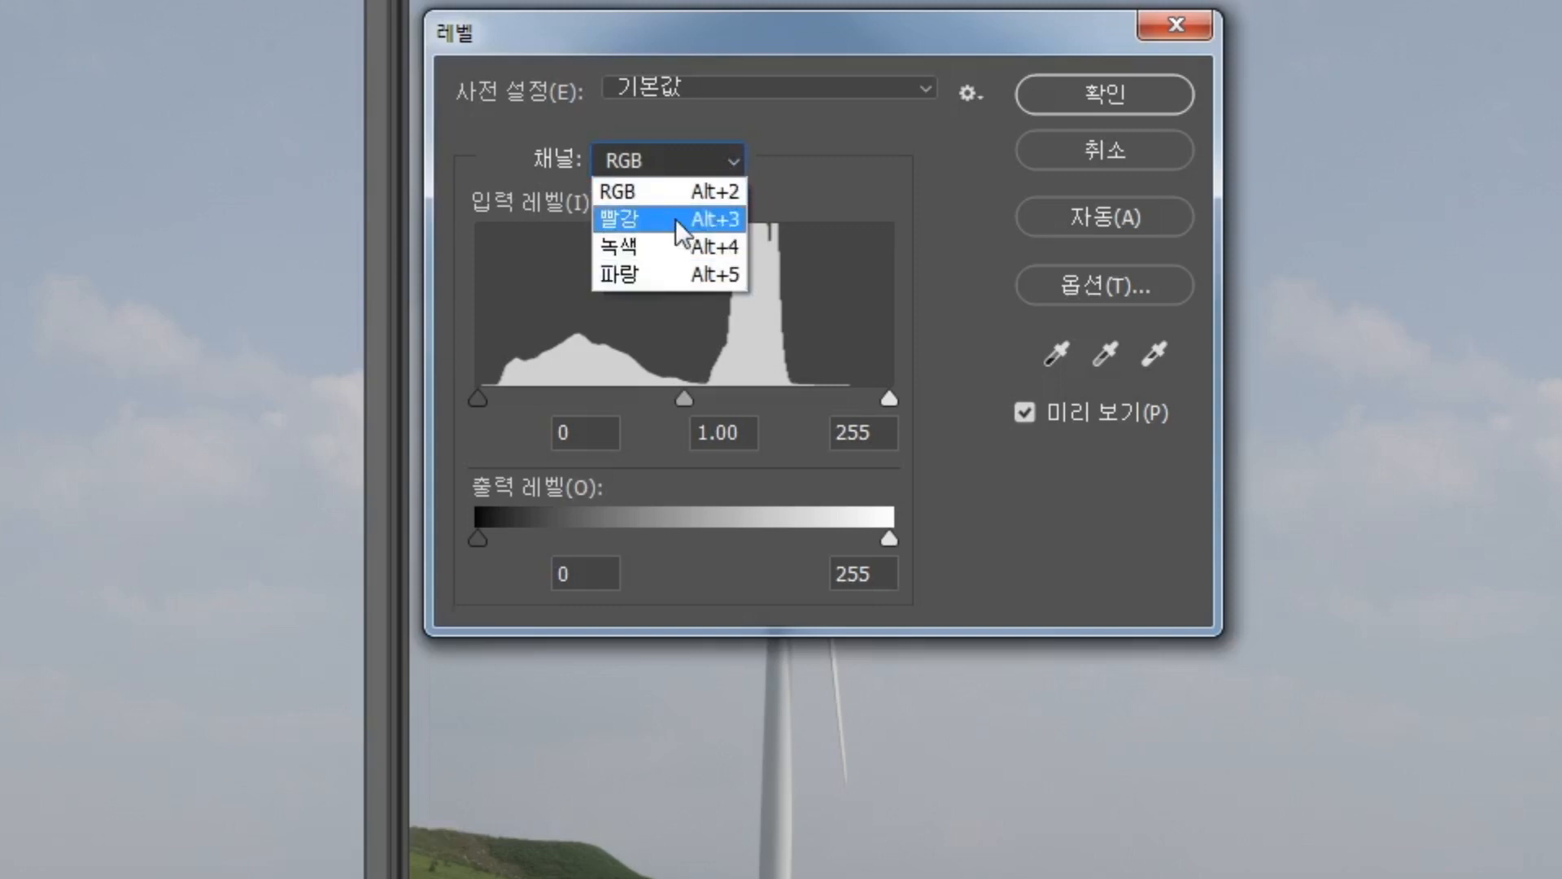
pyautogui.click(800, 199)
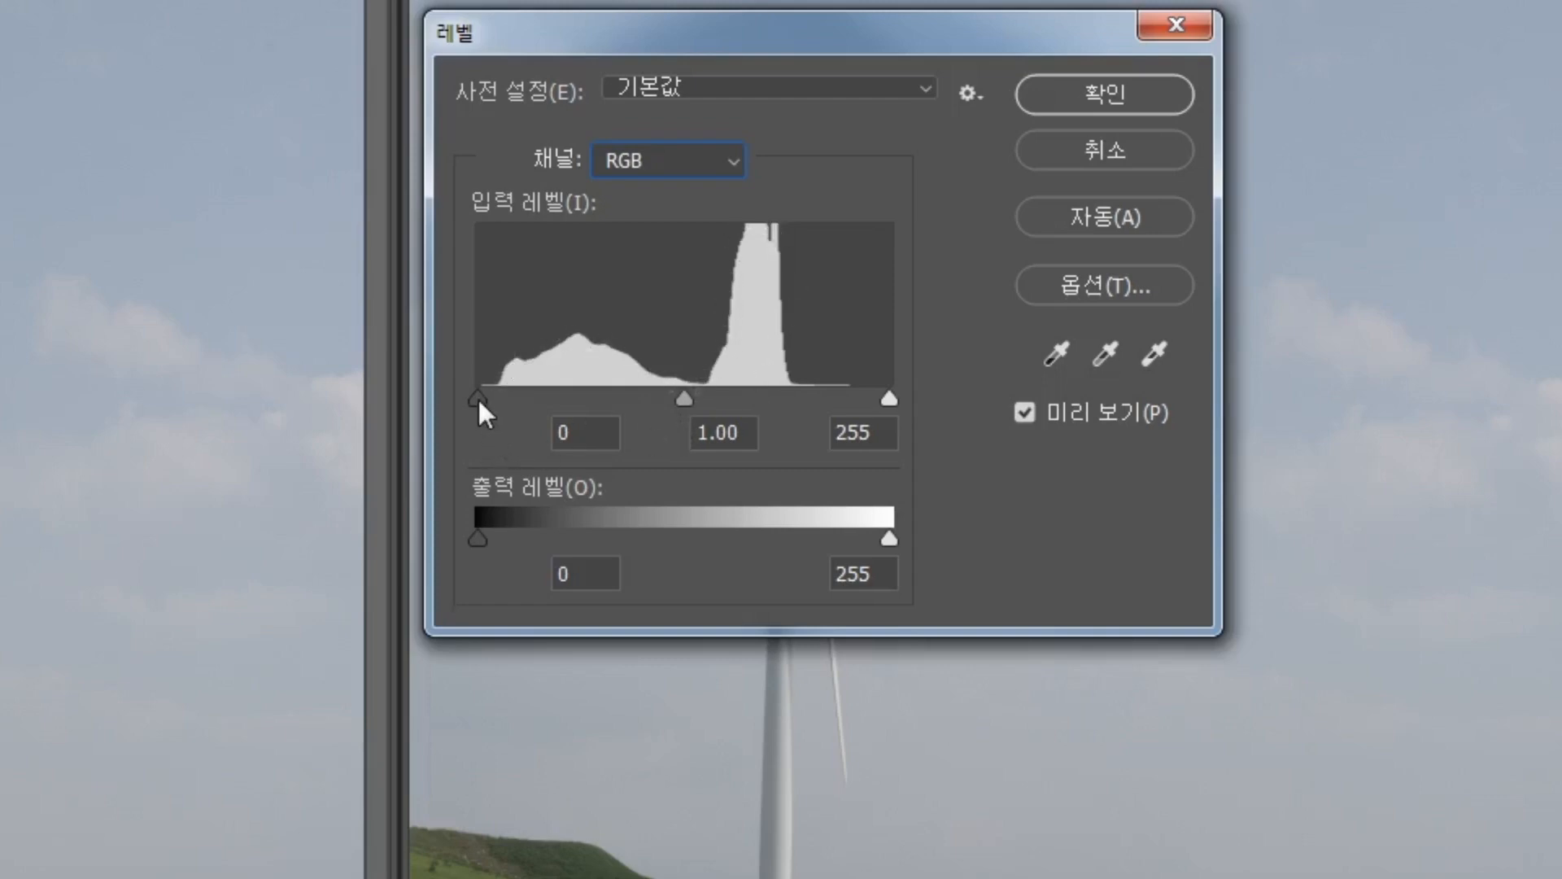
pyautogui.press('Tab')
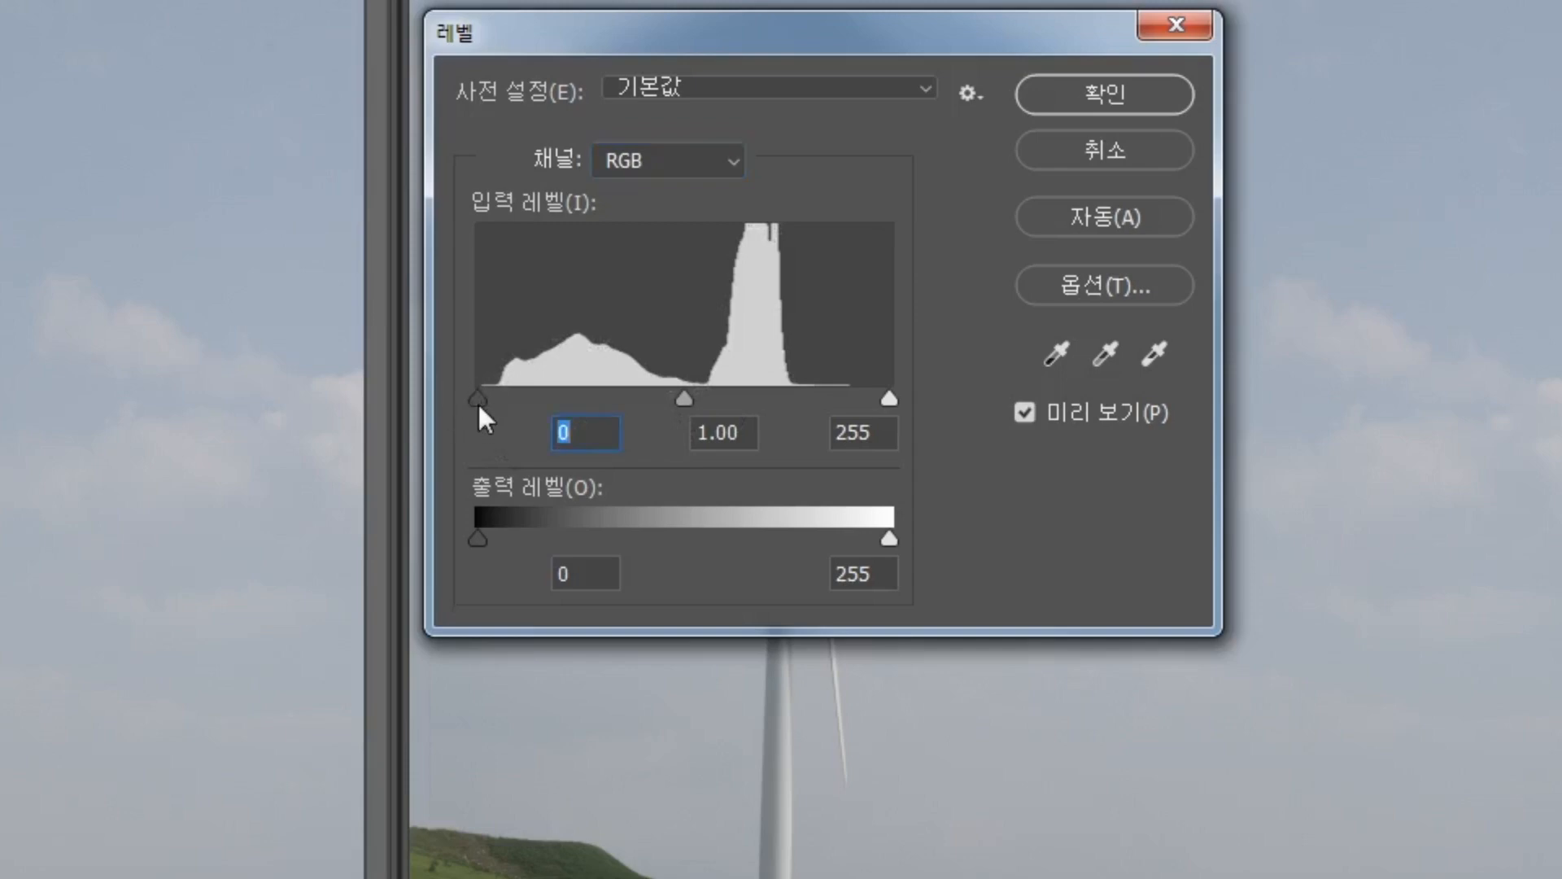
pyautogui.click(890, 398)
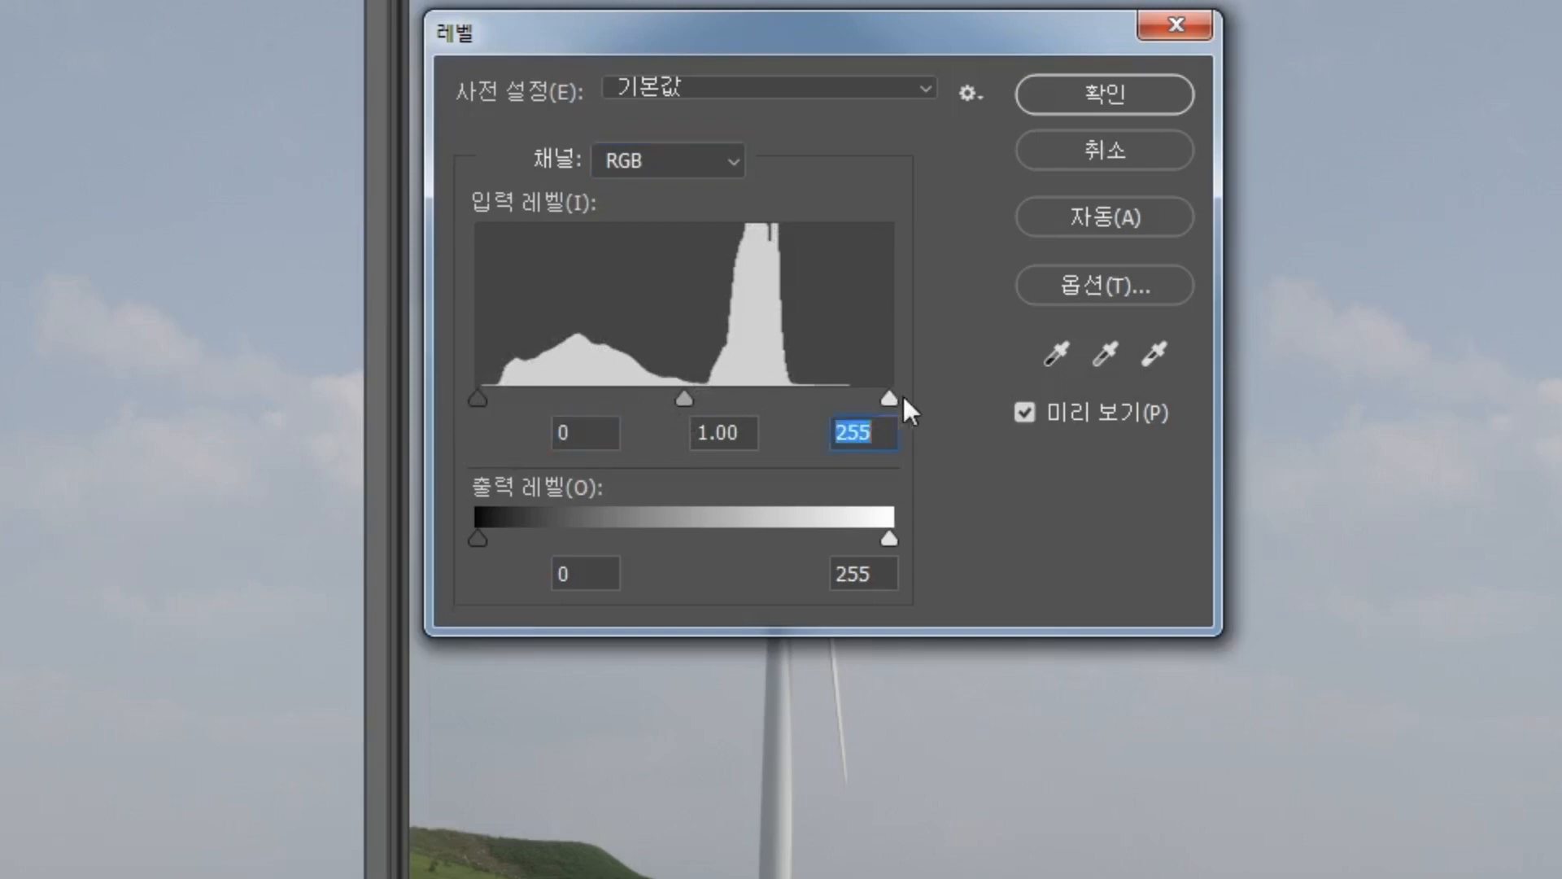
pyautogui.click(683, 400)
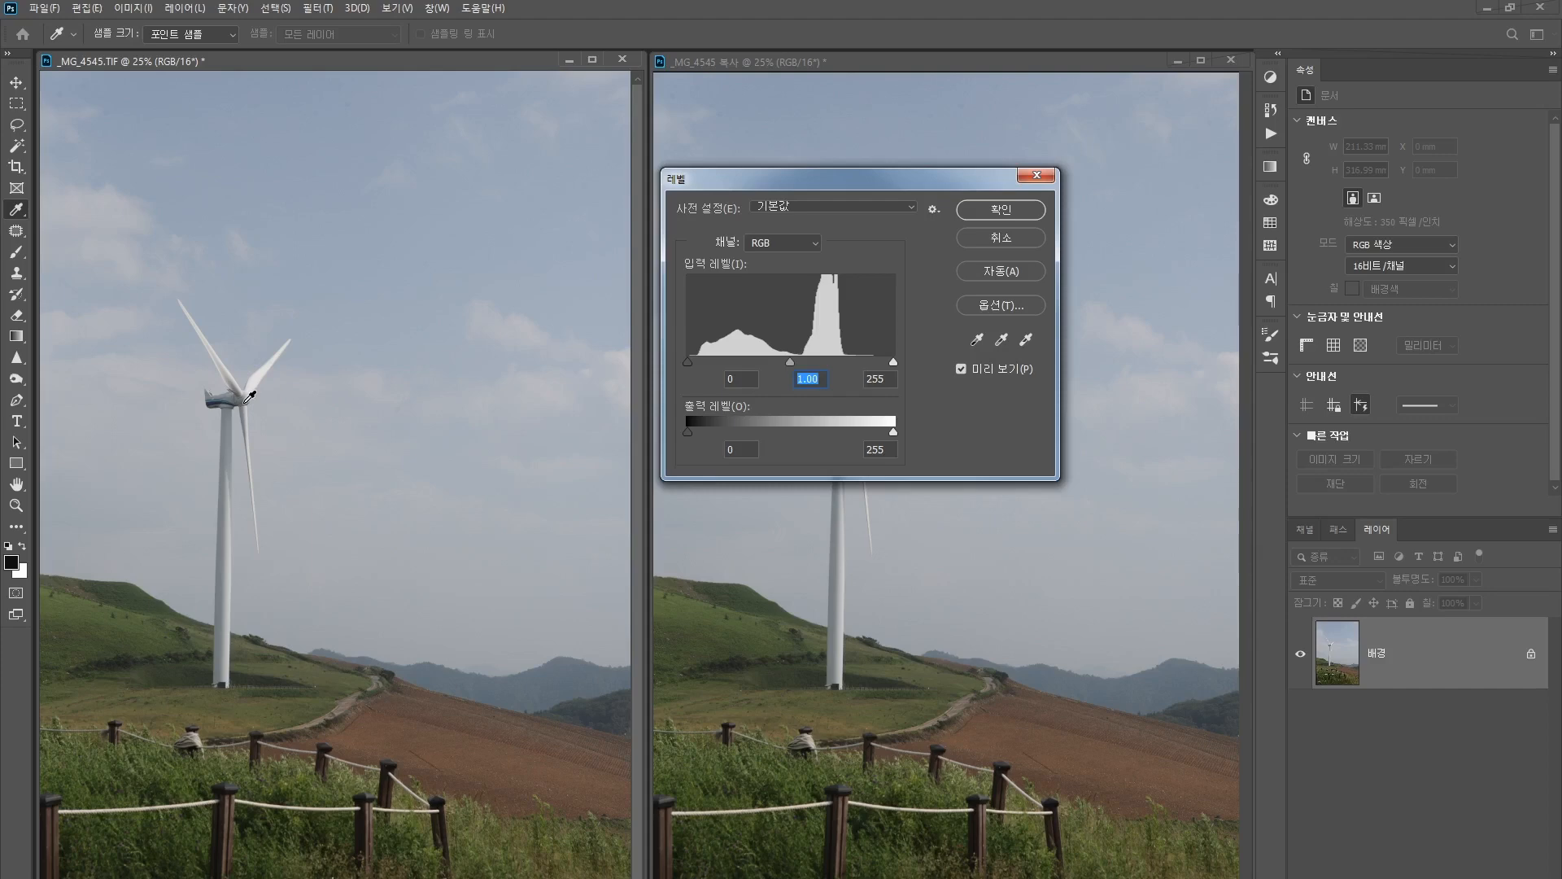
pyautogui.click(1002, 238)
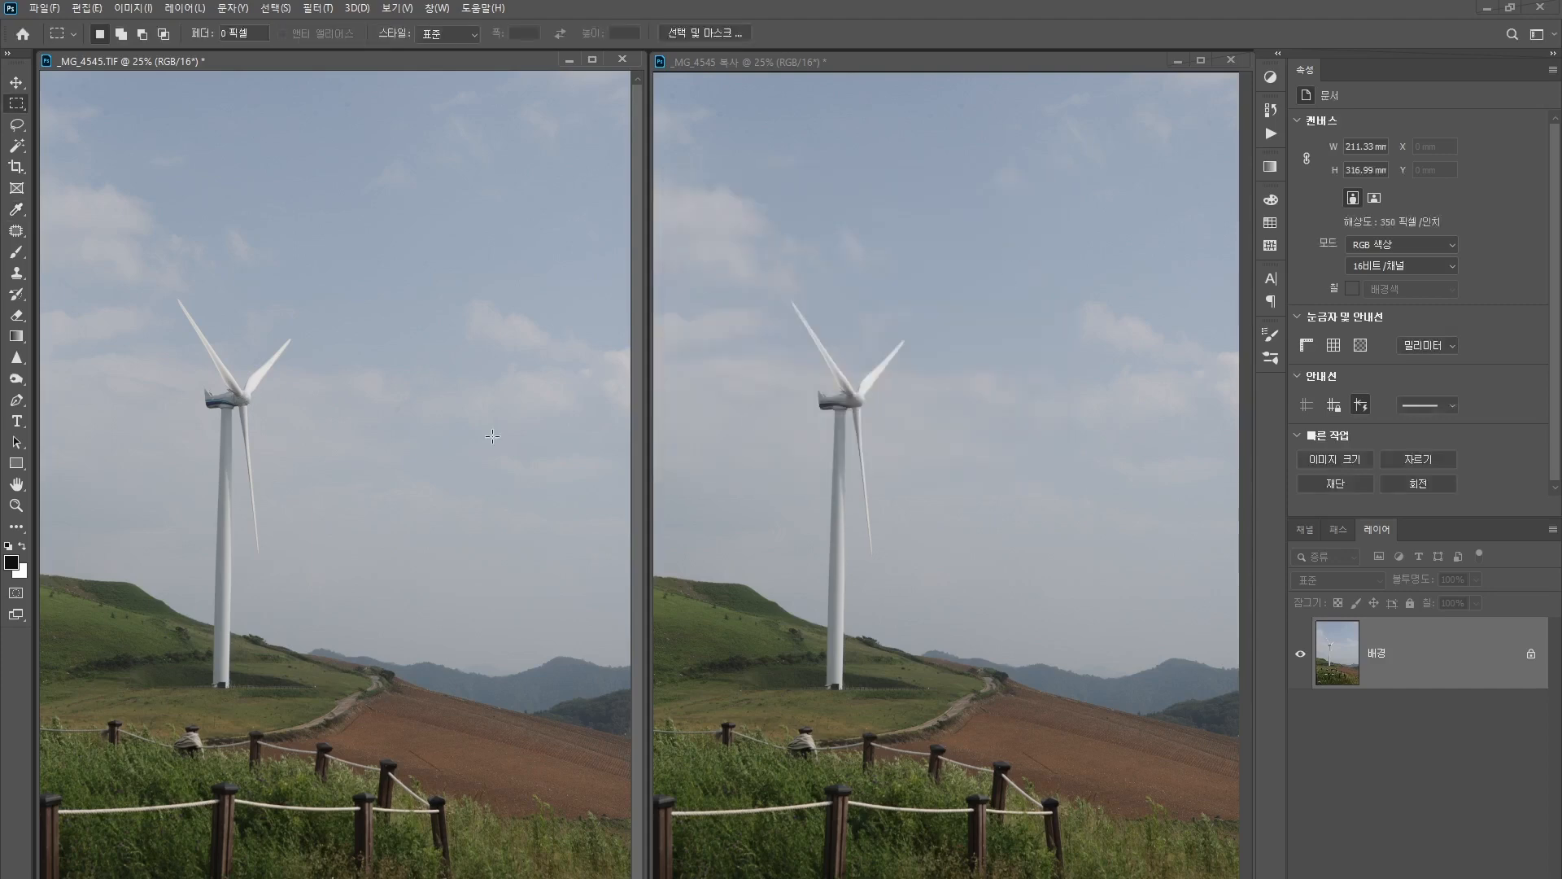
# Sample the white turbine blade in the left photo as foreground colour, inspect it in the Color Picker, and cancel the picker
pyautogui.click(17, 210)
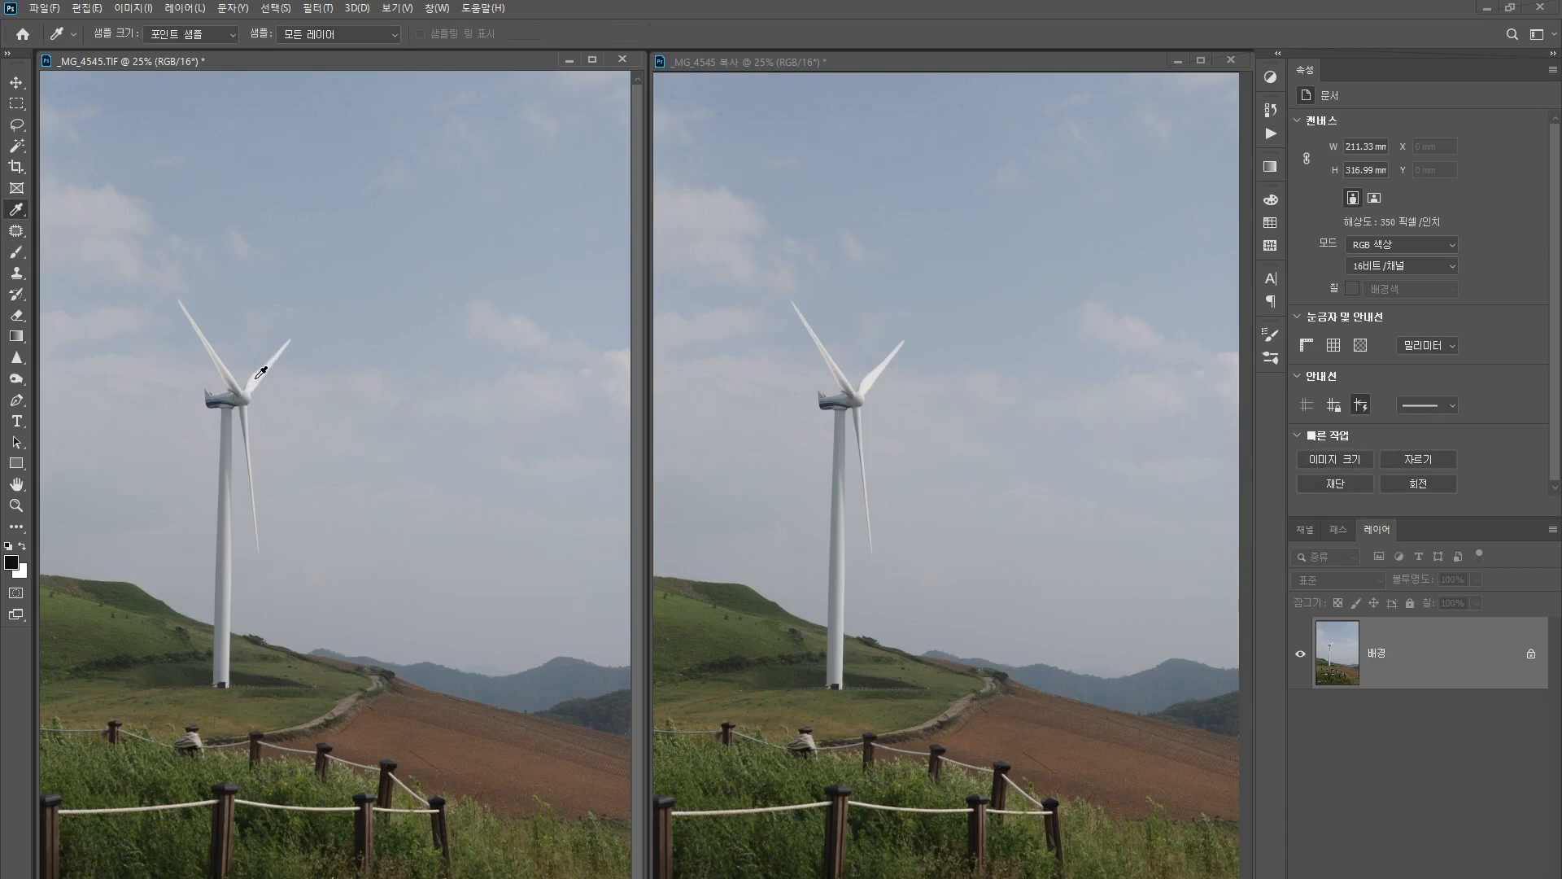
pyautogui.click(261, 375)
pyautogui.click(15, 567)
pyautogui.moveTo(1049, 384); pyautogui.dragTo(517, 232)
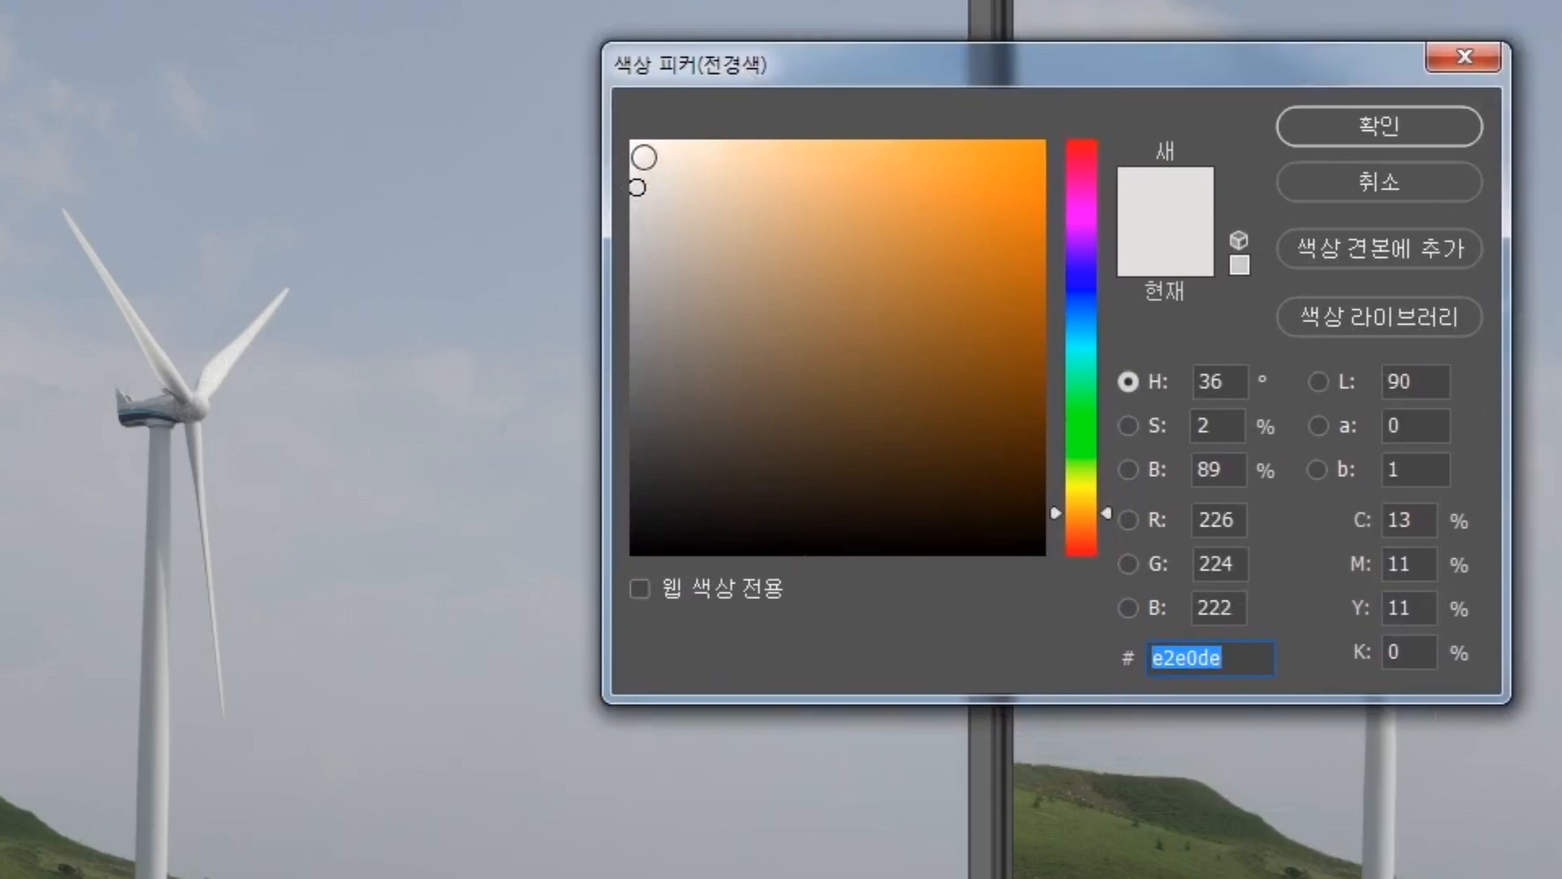
pyautogui.click(635, 149)
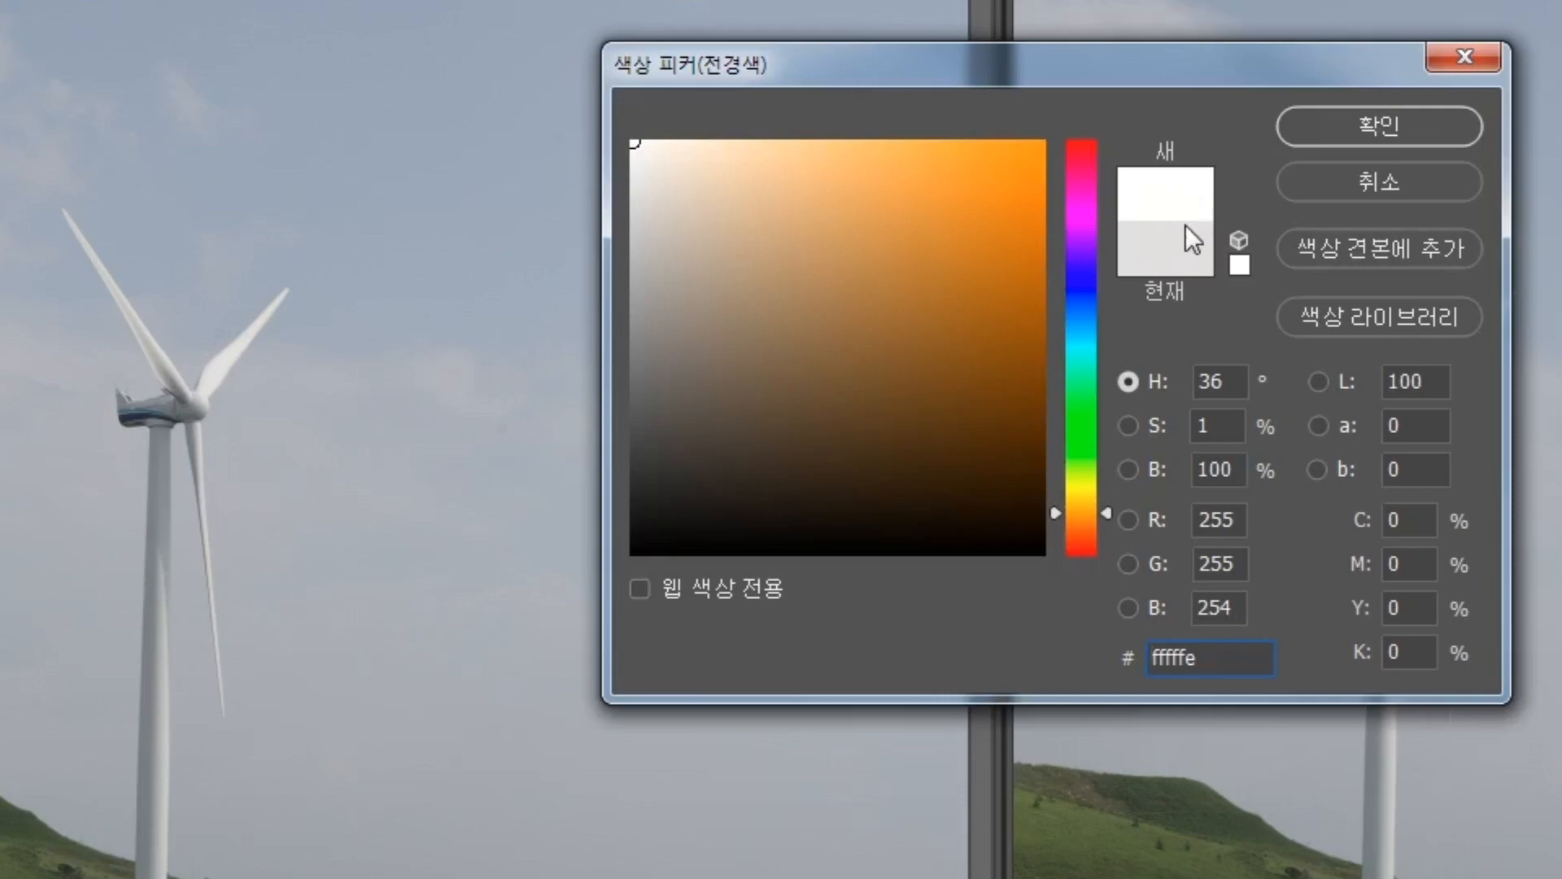
pyautogui.click(1379, 192)
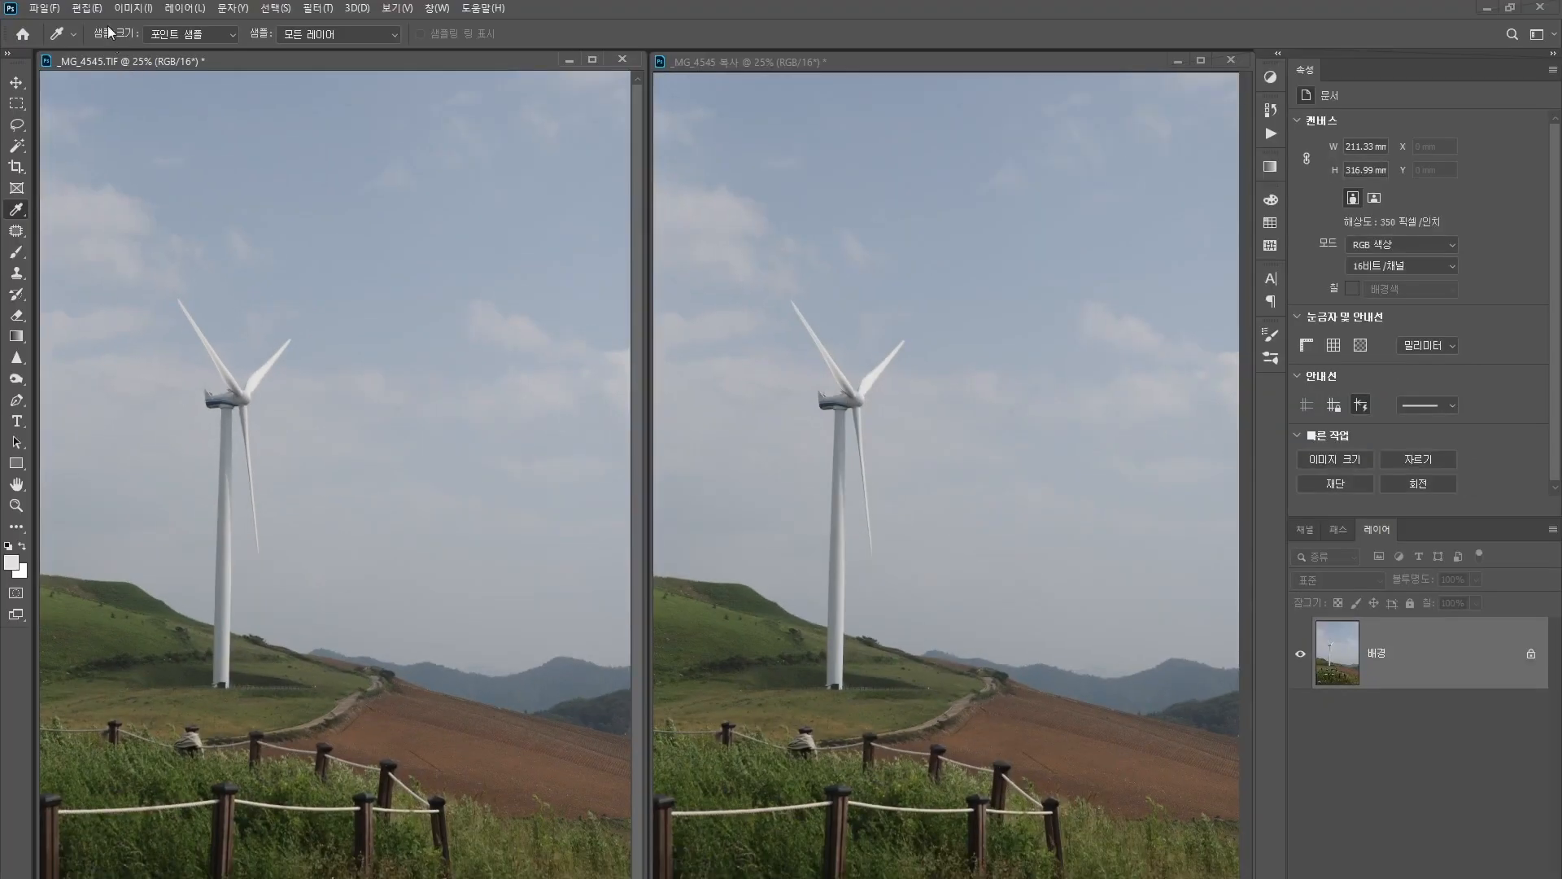
# Open Levels for the left photo and set the RGB input black point to 11 and white point to 229
pyautogui.click(132, 8)
pyautogui.moveTo(163, 50)
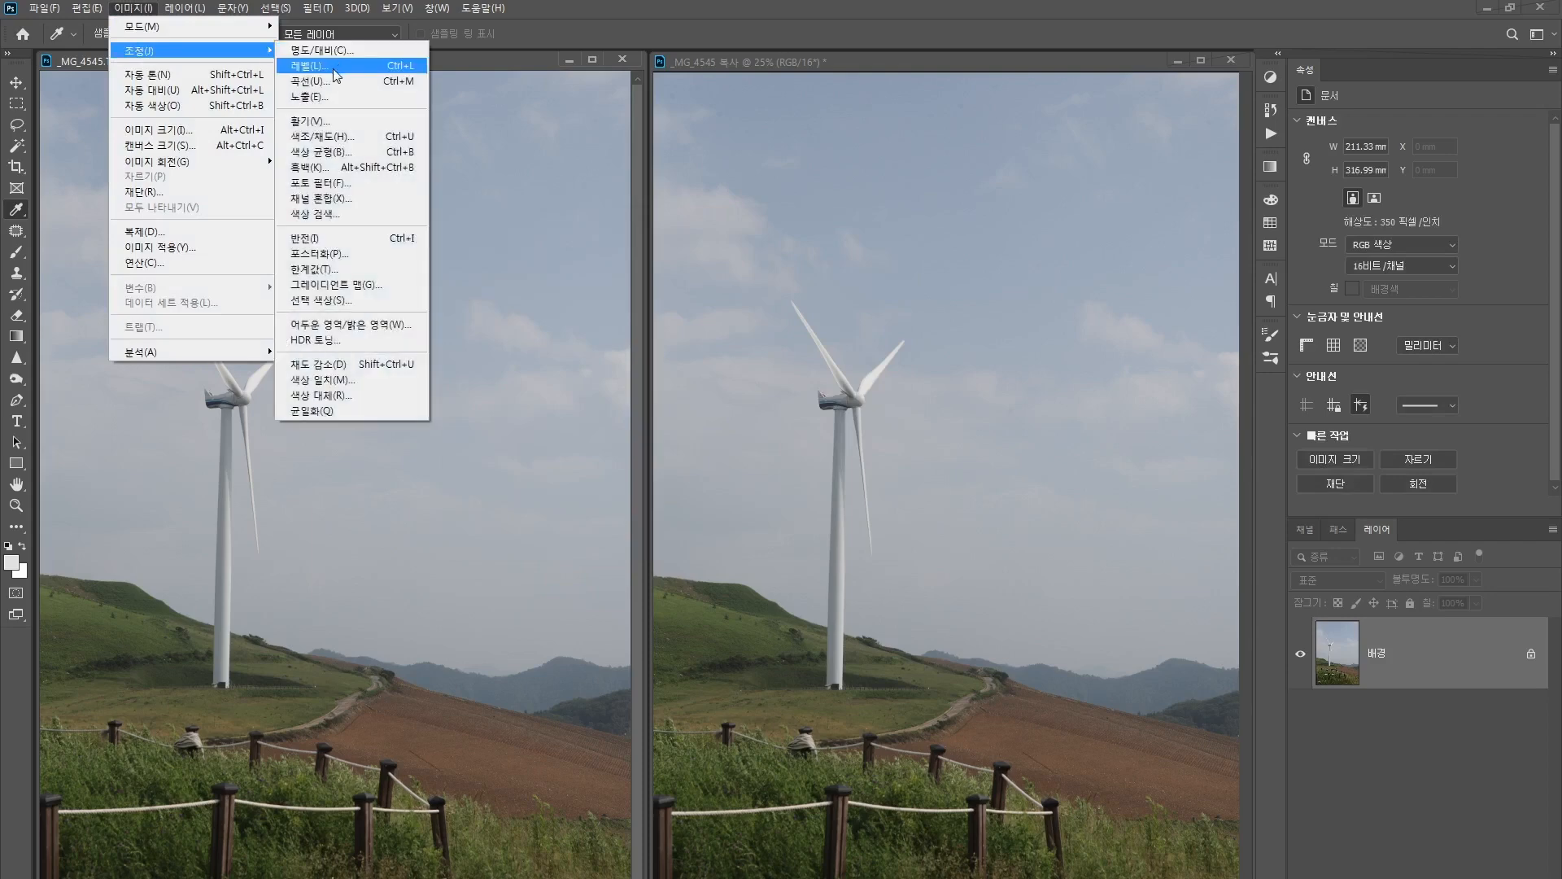
pyautogui.click(336, 67)
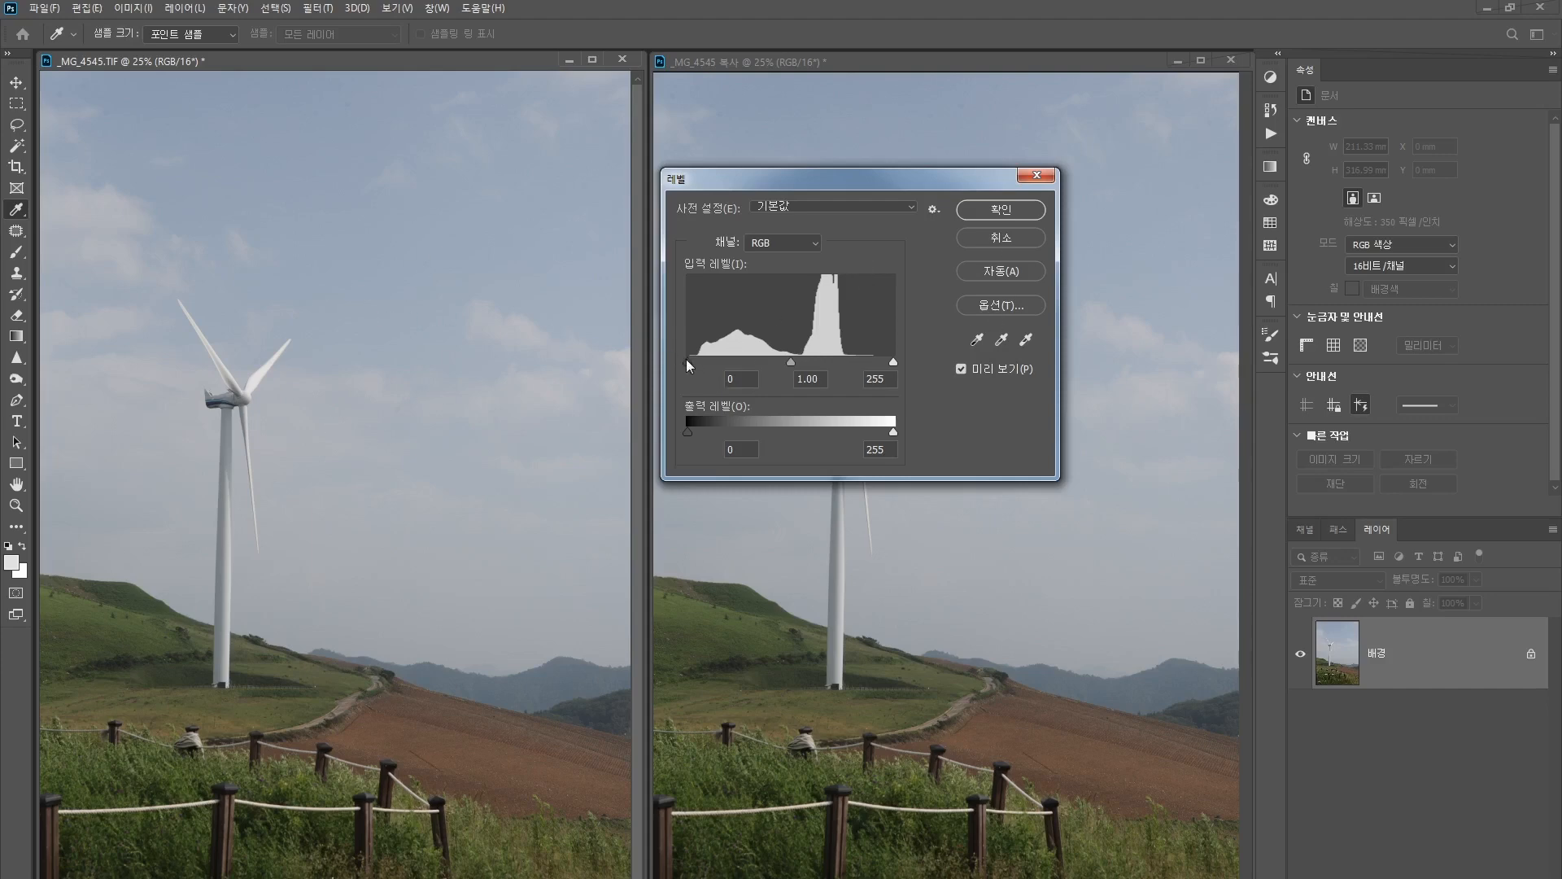
pyautogui.moveTo(688, 363); pyautogui.dragTo(691, 363)
pyautogui.moveTo(695, 359); pyautogui.dragTo(695, 360)
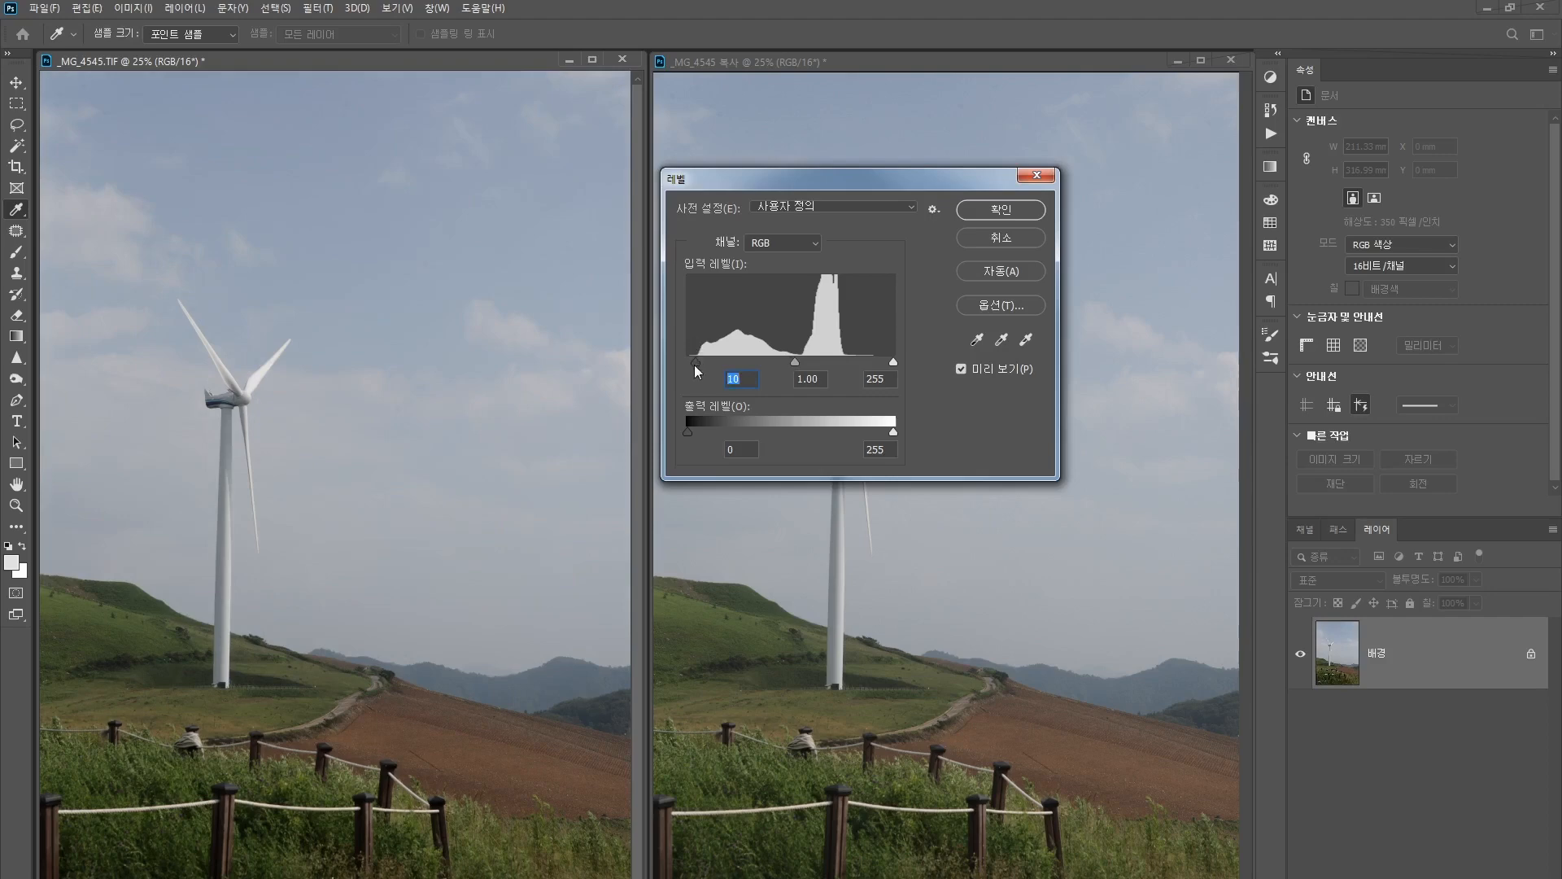
pyautogui.moveTo(697, 361); pyautogui.dragTo(696, 362)
pyautogui.moveTo(689, 359); pyautogui.dragTo(686, 360)
pyautogui.moveTo(892, 362); pyautogui.dragTo(872, 361)
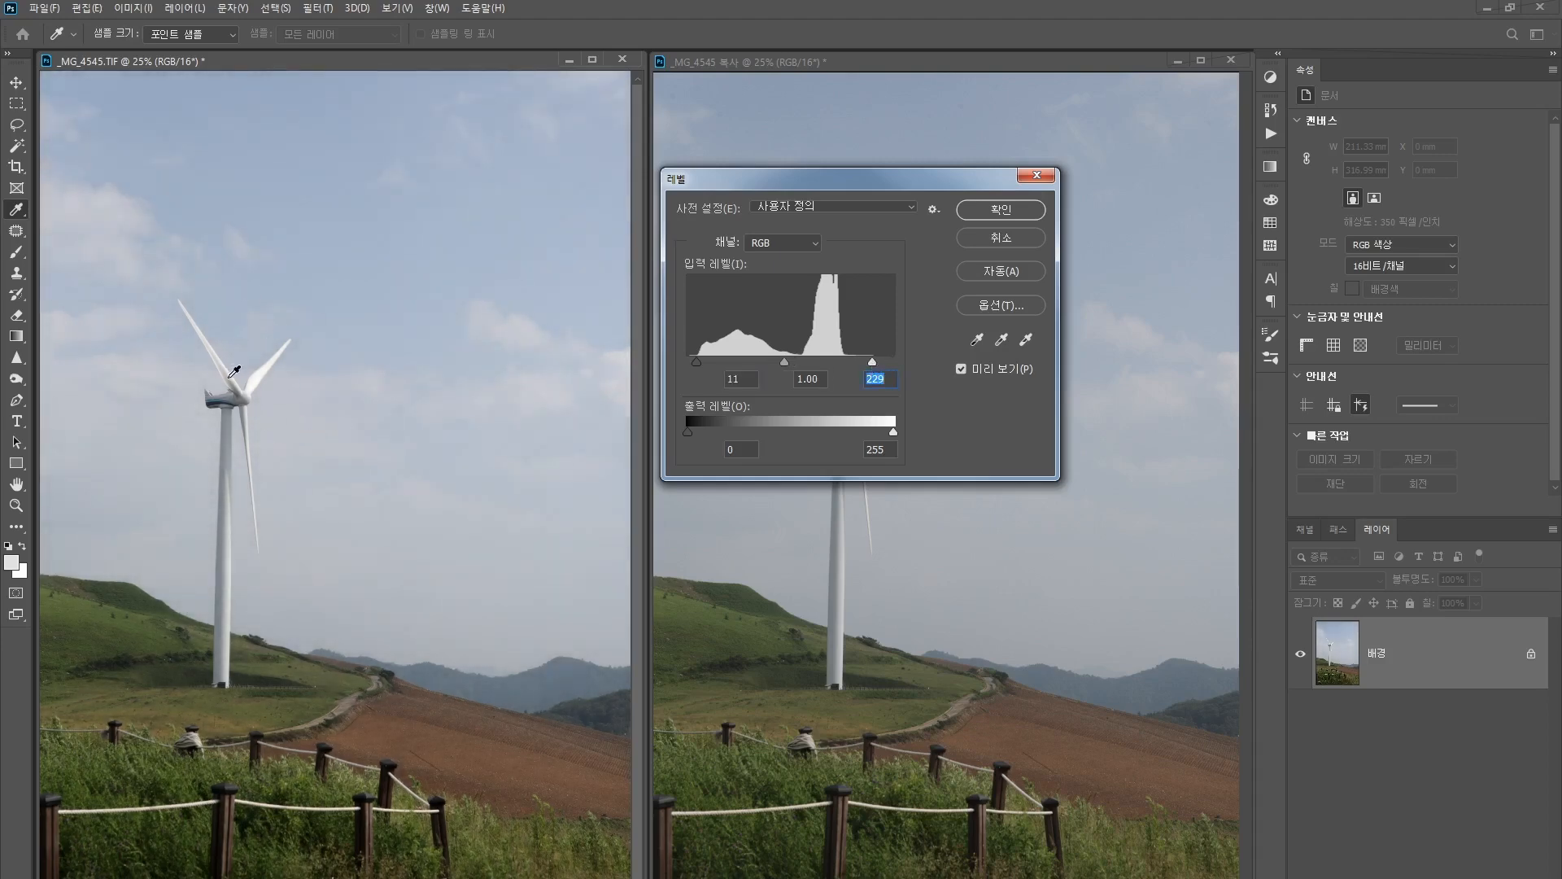
# Reposition the Levels dialog and try the RGB midtone input at 1.17 and then at 0.95
pyautogui.moveTo(768, 189); pyautogui.dragTo(837, 137)
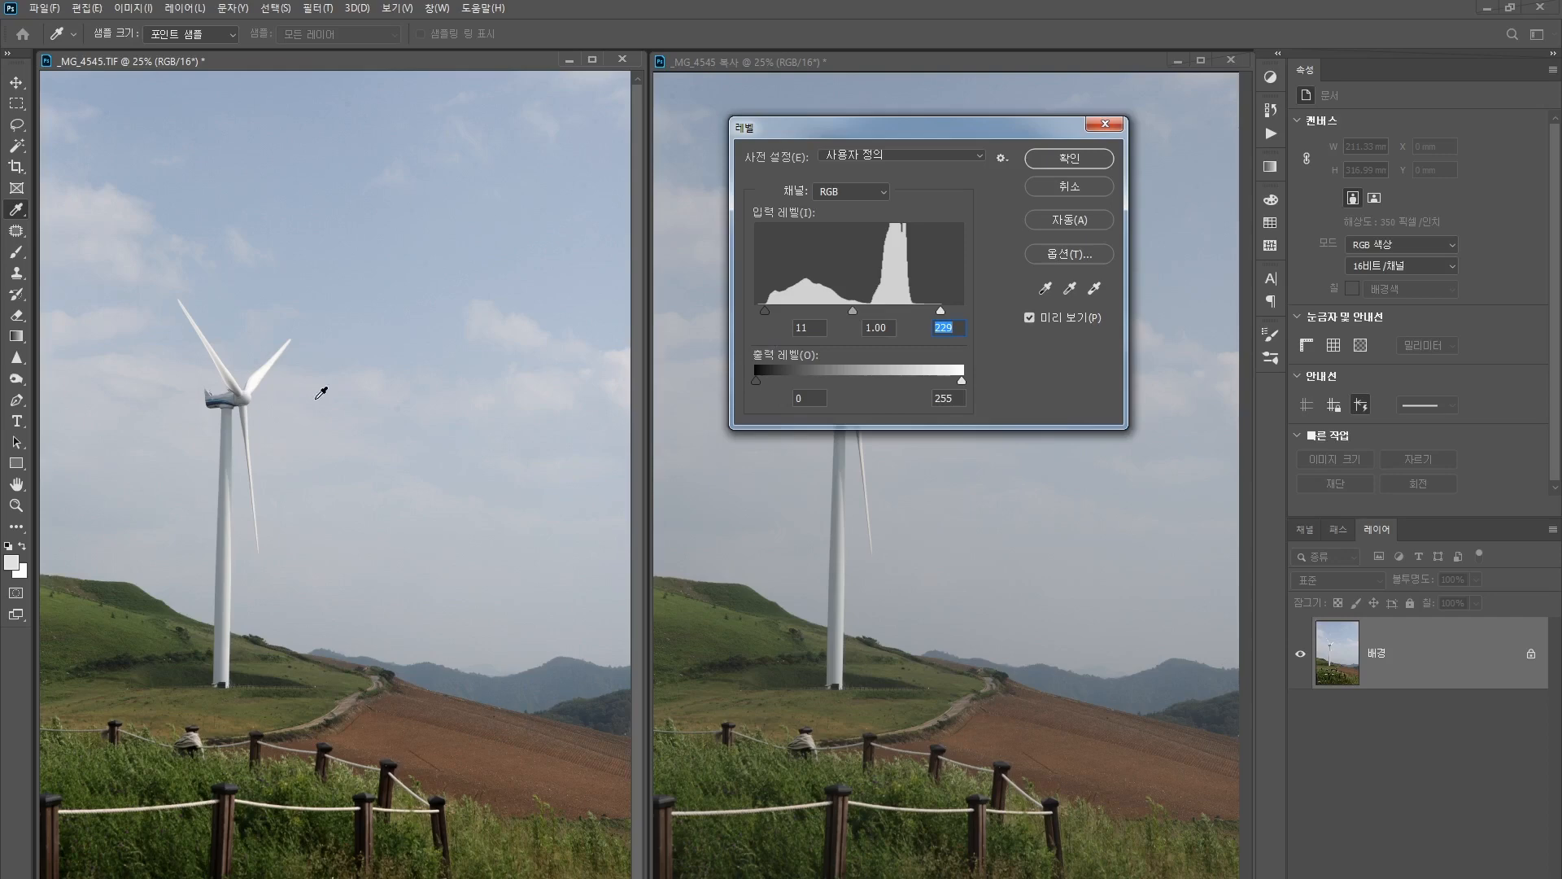
pyautogui.moveTo(876, 131); pyautogui.dragTo(887, 223)
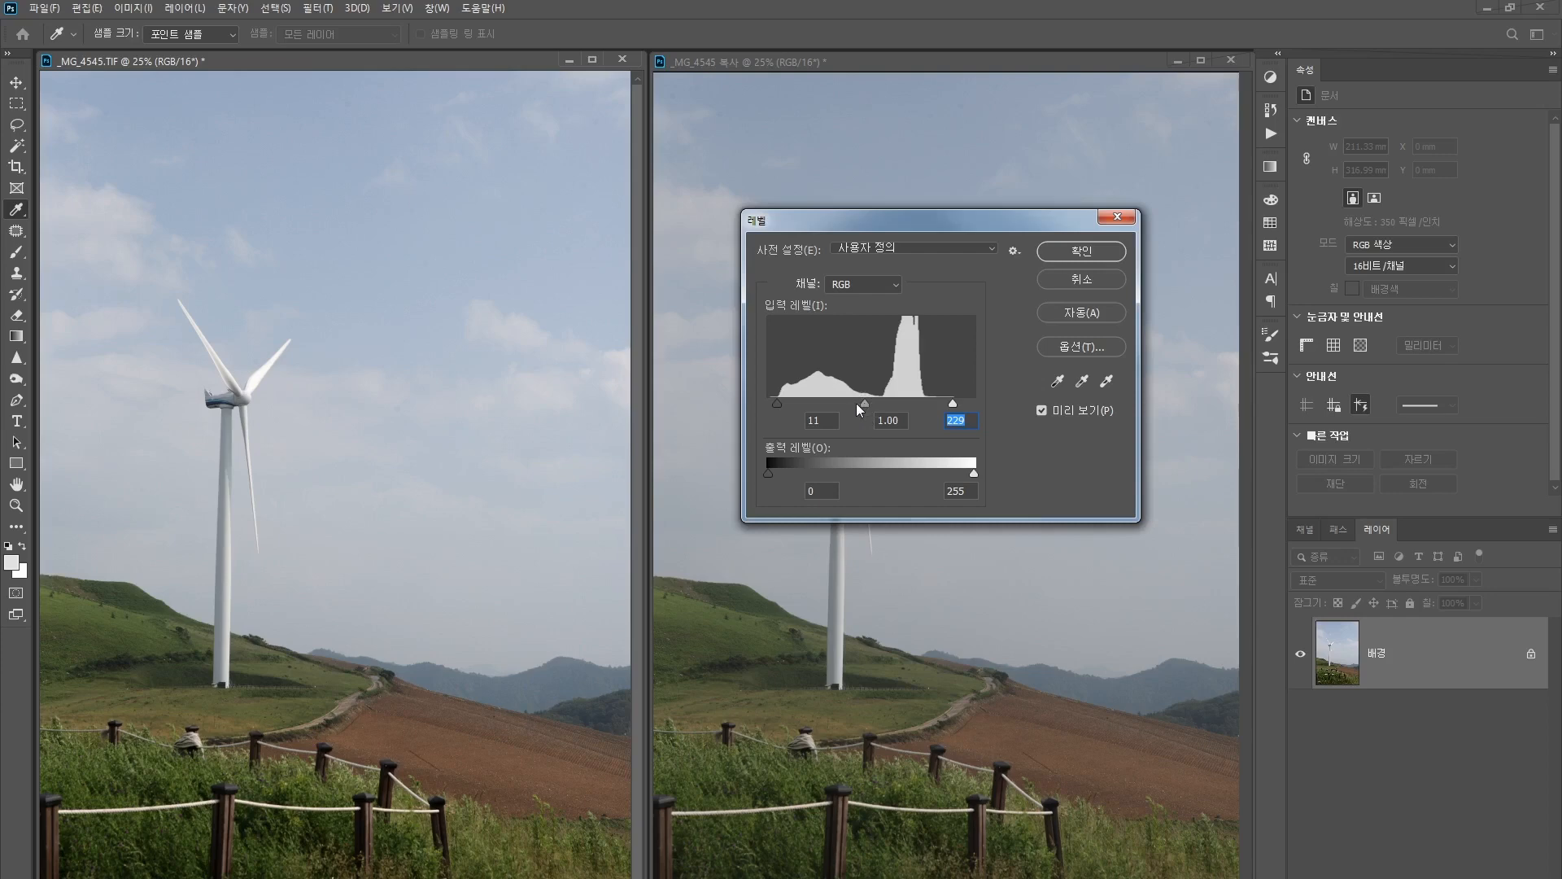
pyautogui.moveTo(862, 401); pyautogui.dragTo(856, 402)
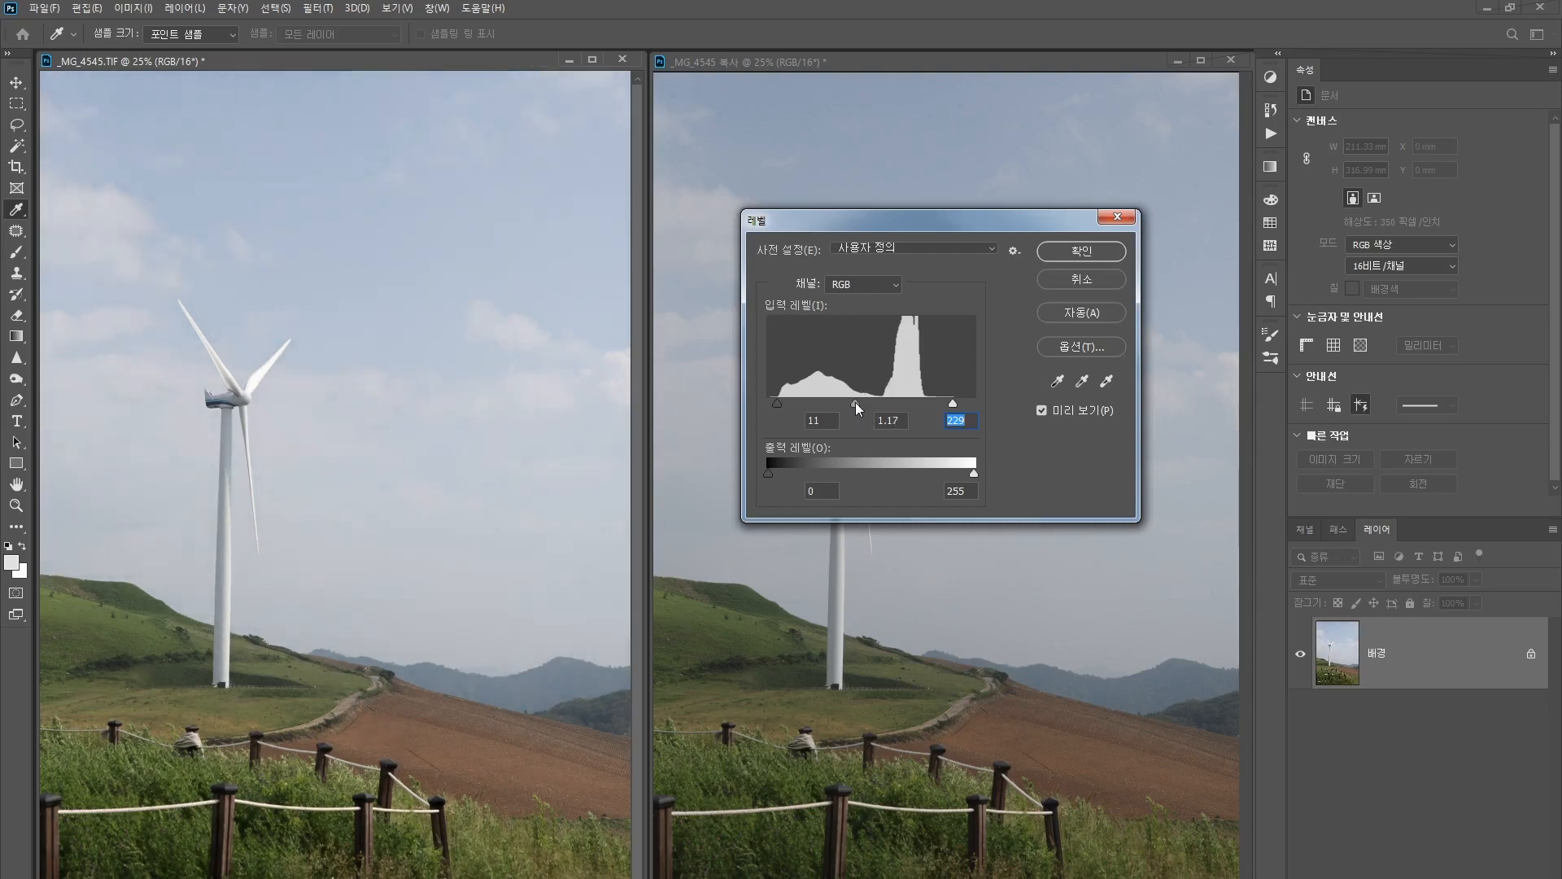
pyautogui.click(856, 402)
pyautogui.moveTo(858, 404); pyautogui.dragTo(868, 404)
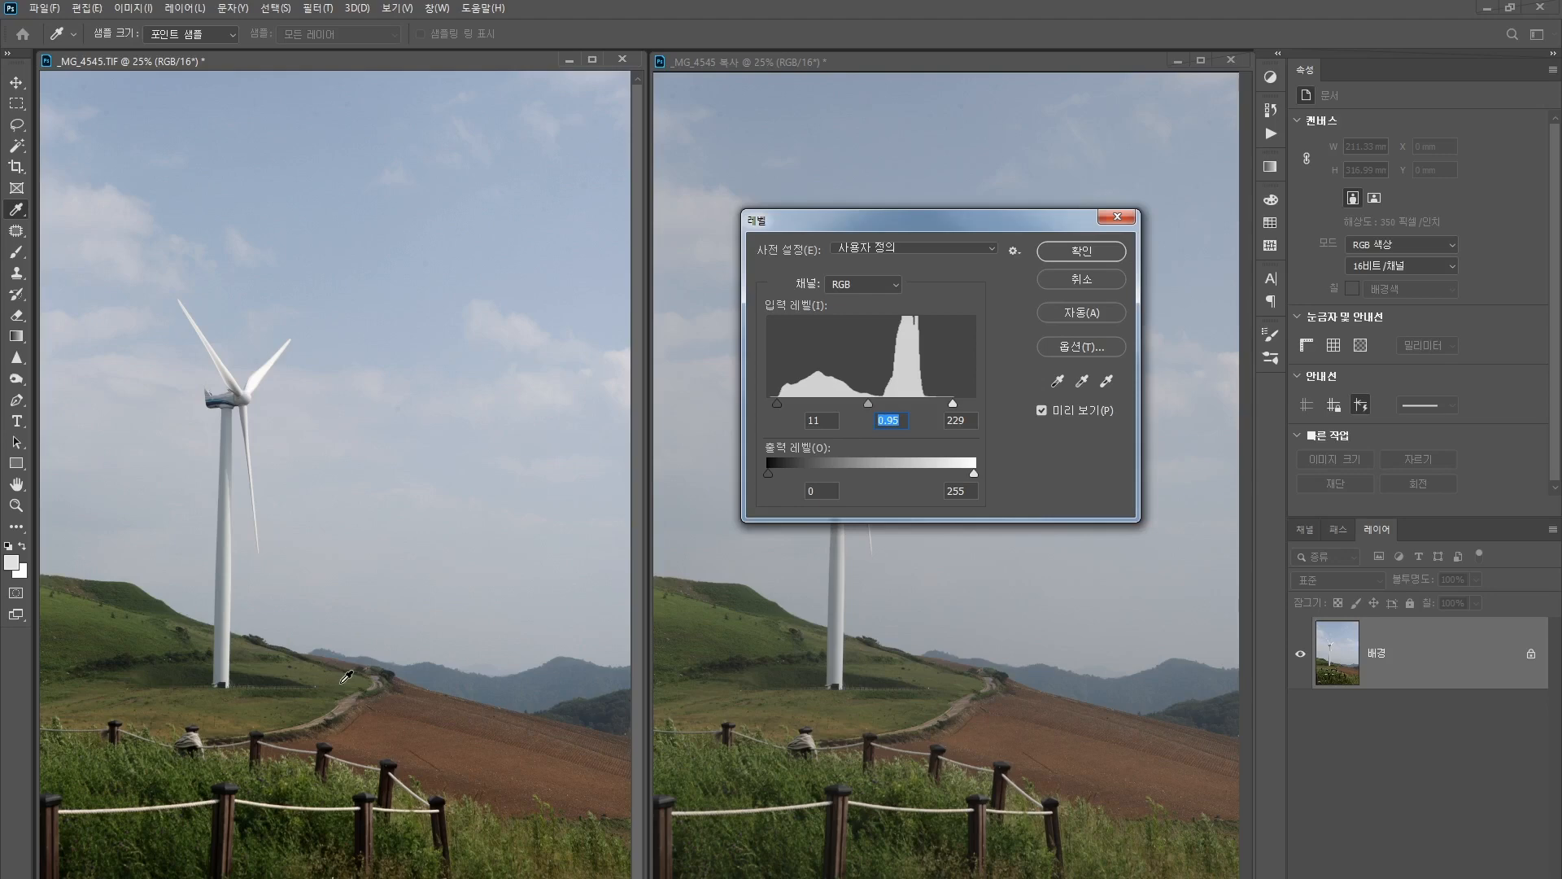
# Test a much higher RGB input black point for heavier shadows, then set it to 14
pyautogui.click(779, 402)
pyautogui.moveTo(779, 404); pyautogui.dragTo(807, 403)
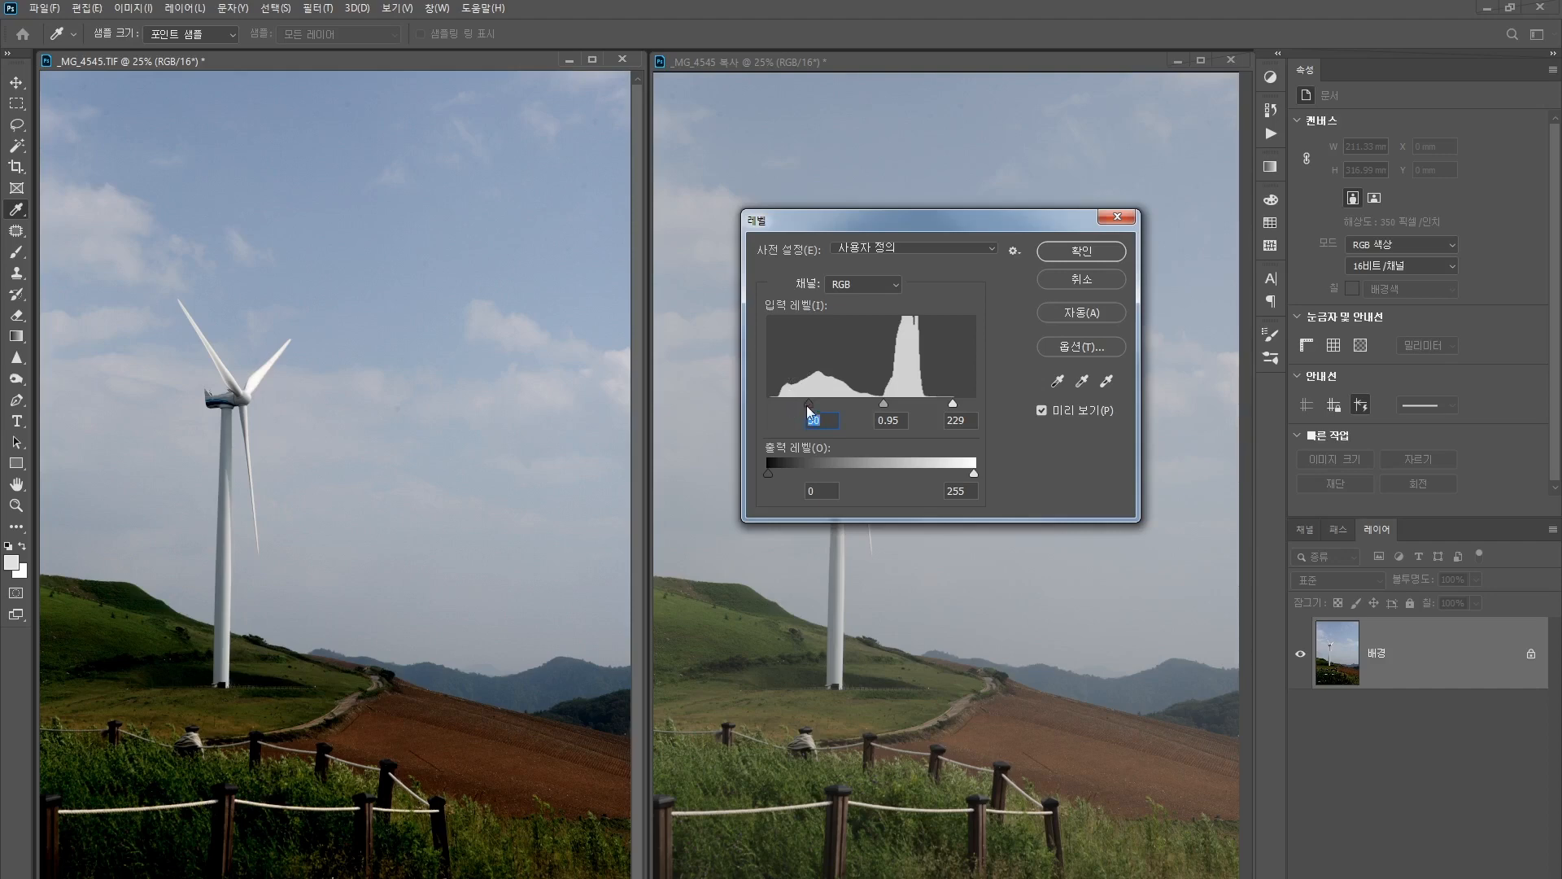
pyautogui.moveTo(809, 405); pyautogui.dragTo(780, 398)
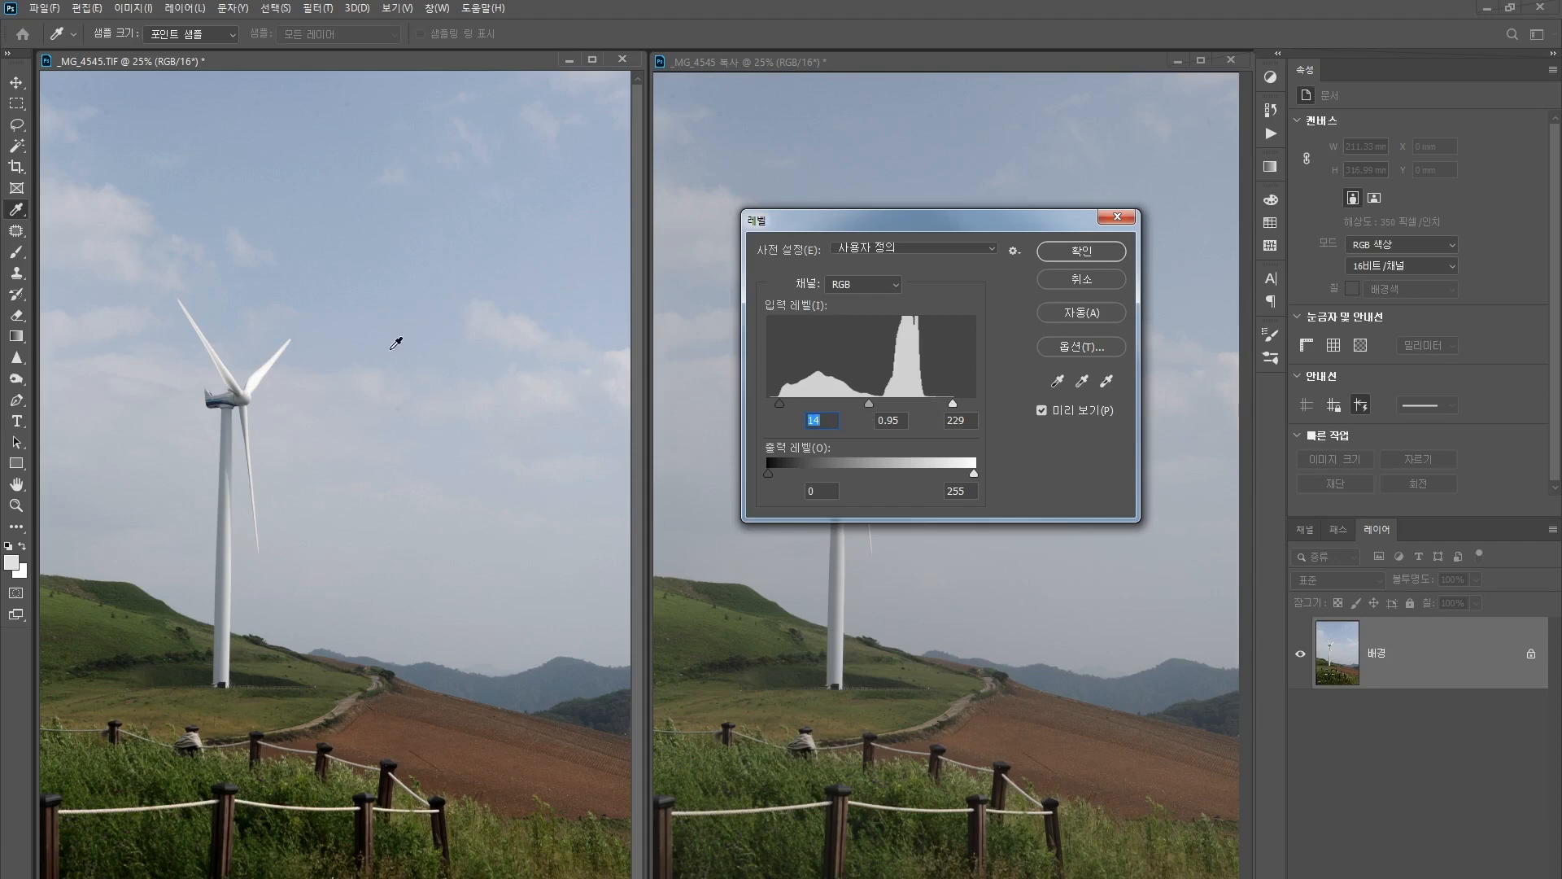
# Compare the RGB white point at 255 and 229, keep 229, and set the midtone input to 0.89
pyautogui.moveTo(953, 404); pyautogui.dragTo(983, 403)
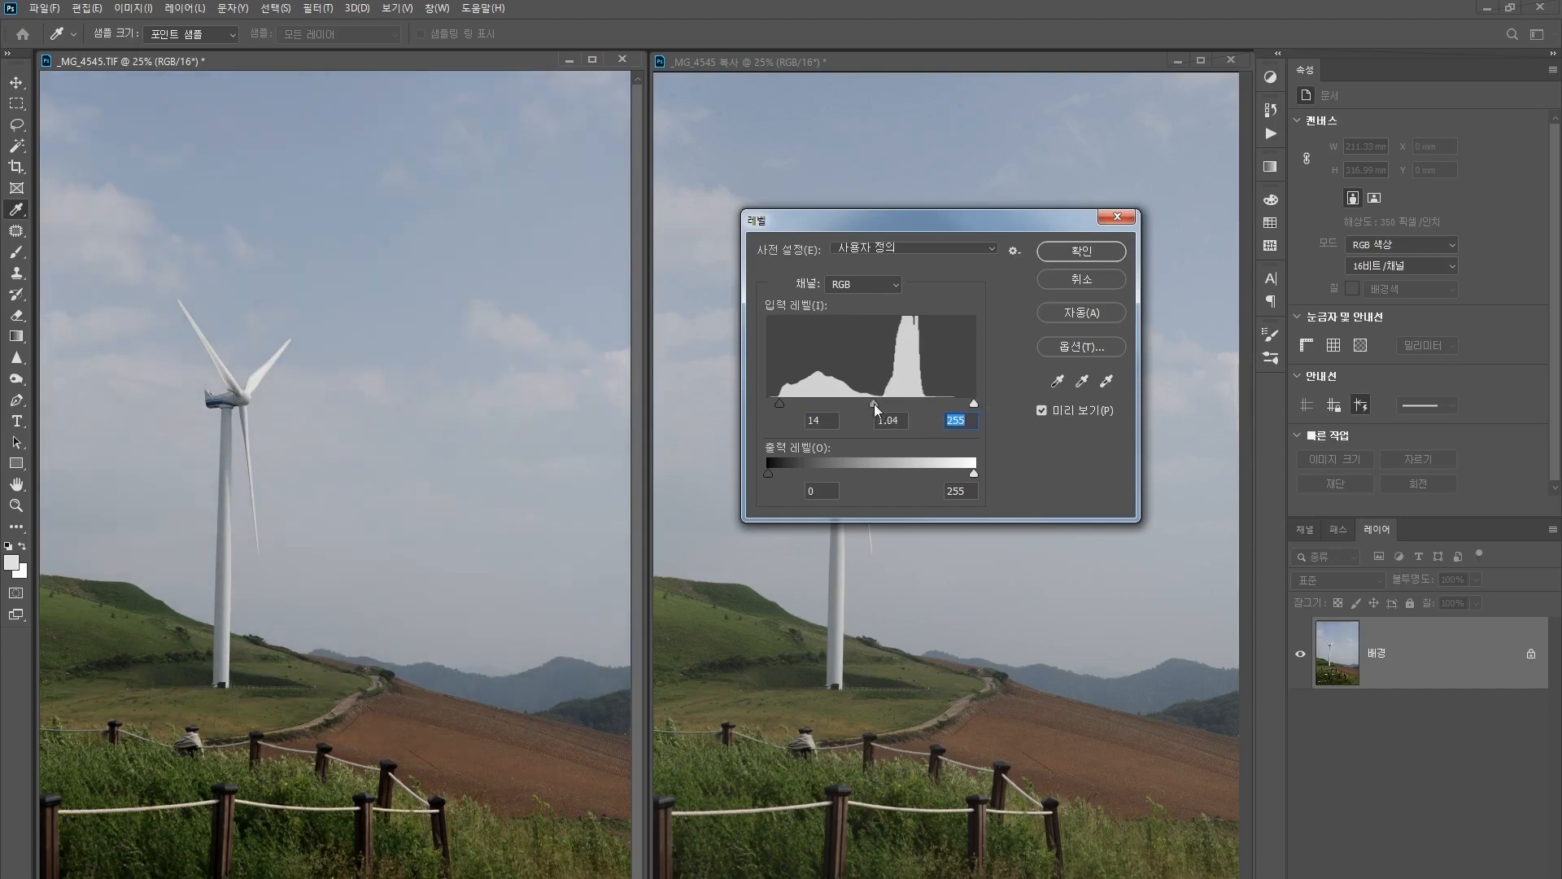
pyautogui.moveTo(872, 403); pyautogui.dragTo(885, 404)
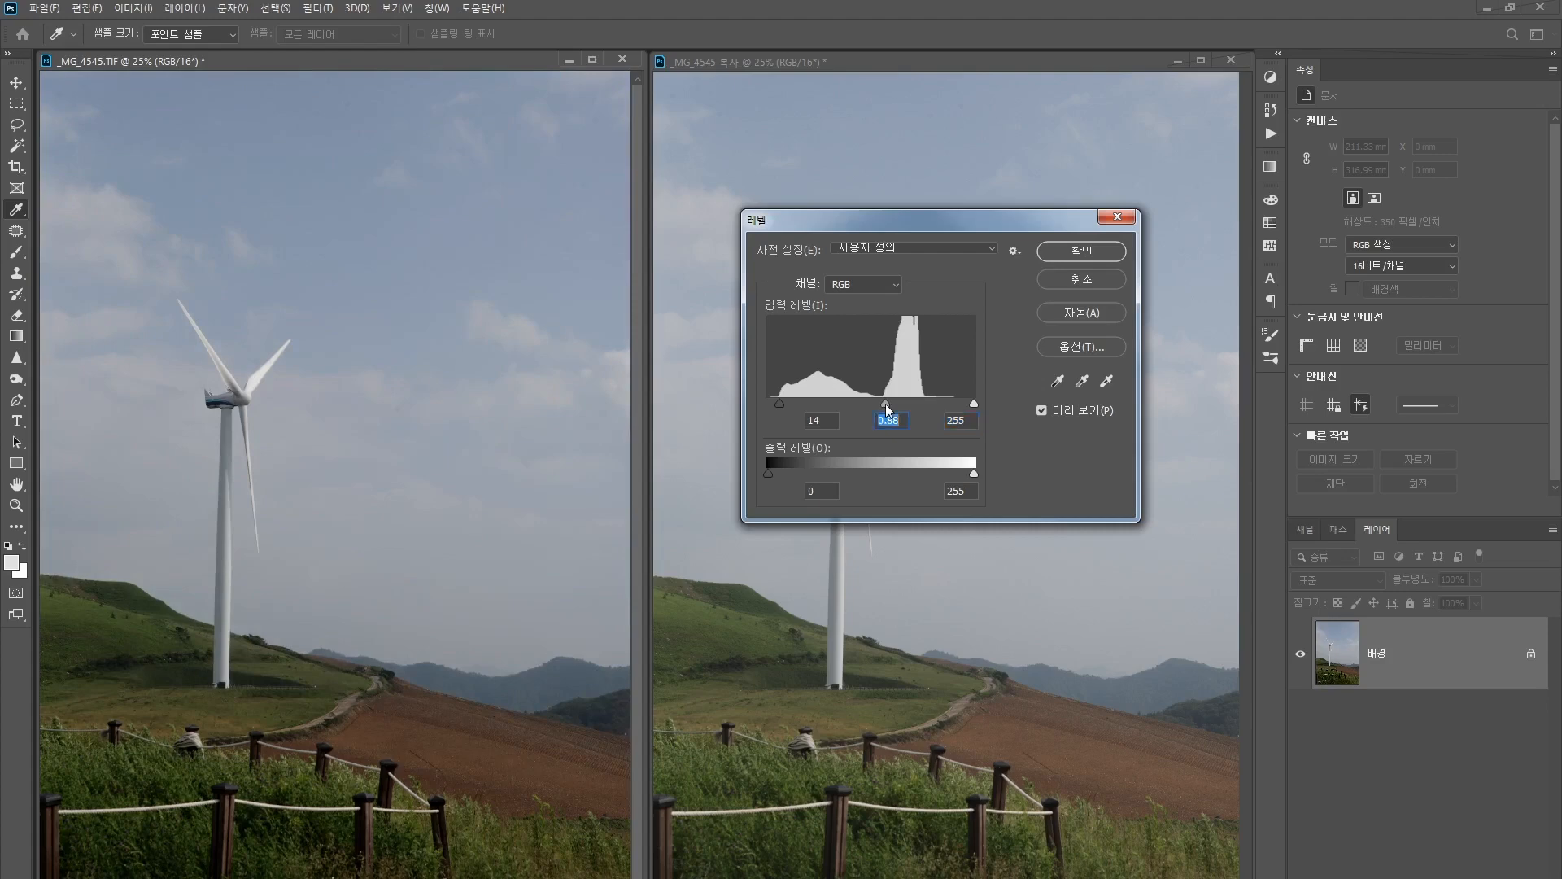
pyautogui.moveTo(972, 404); pyautogui.dragTo(954, 404)
pyautogui.click(954, 402)
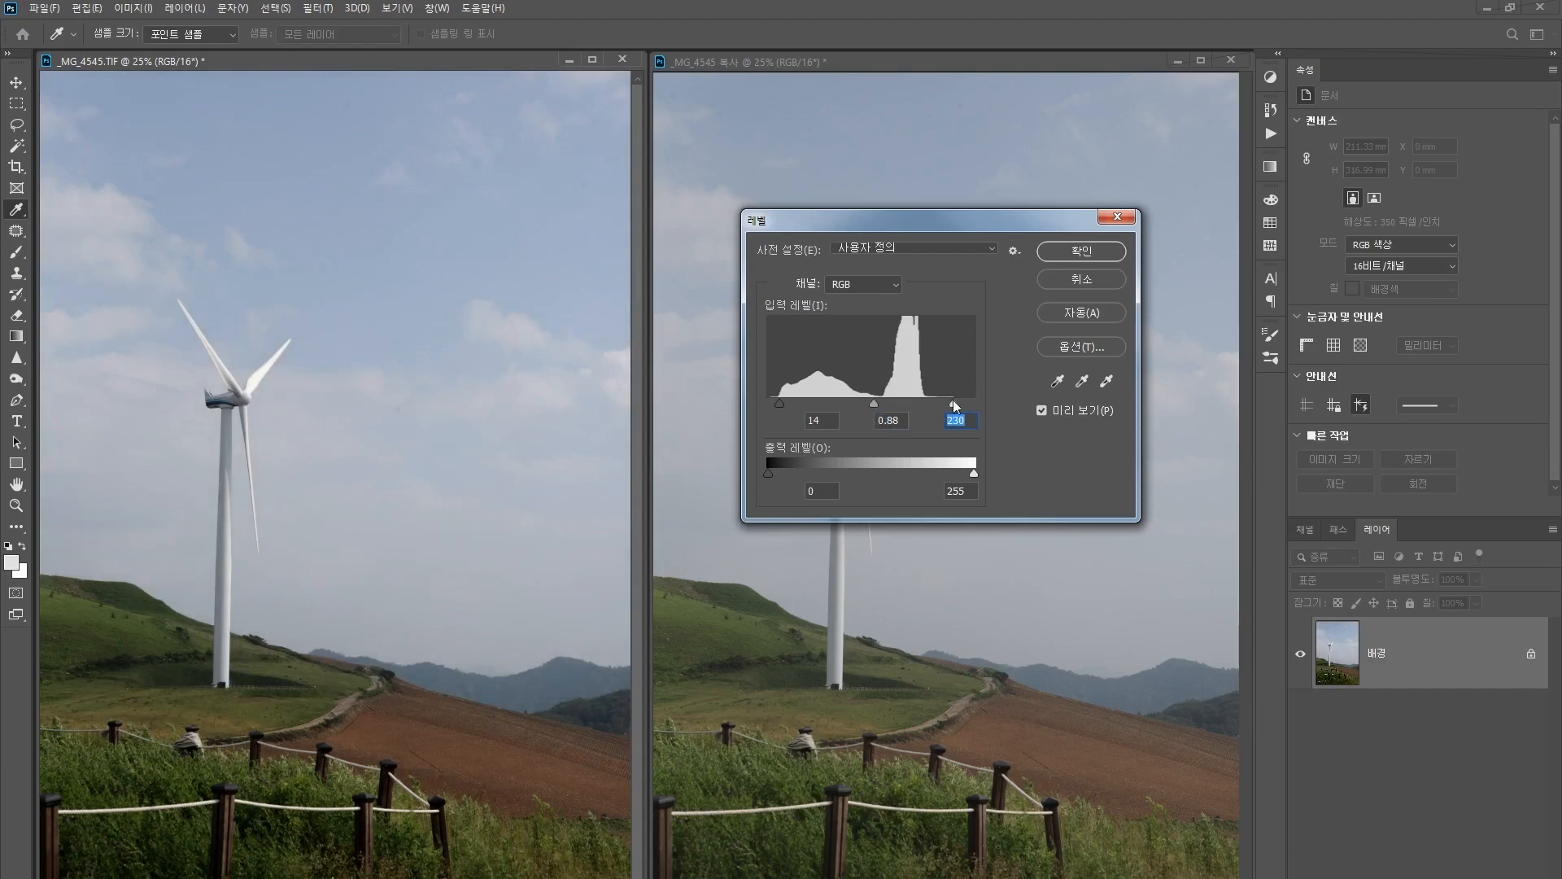
pyautogui.moveTo(954, 405); pyautogui.dragTo(952, 405)
pyautogui.moveTo(870, 403); pyautogui.dragTo(874, 401)
pyautogui.moveTo(873, 404); pyautogui.dragTo(876, 404)
pyautogui.click(873, 402)
# Switch Levels to the green channel and try a black point of 6 and a midtone of 0.97, leaving the white point at 255
pyautogui.click(893, 283)
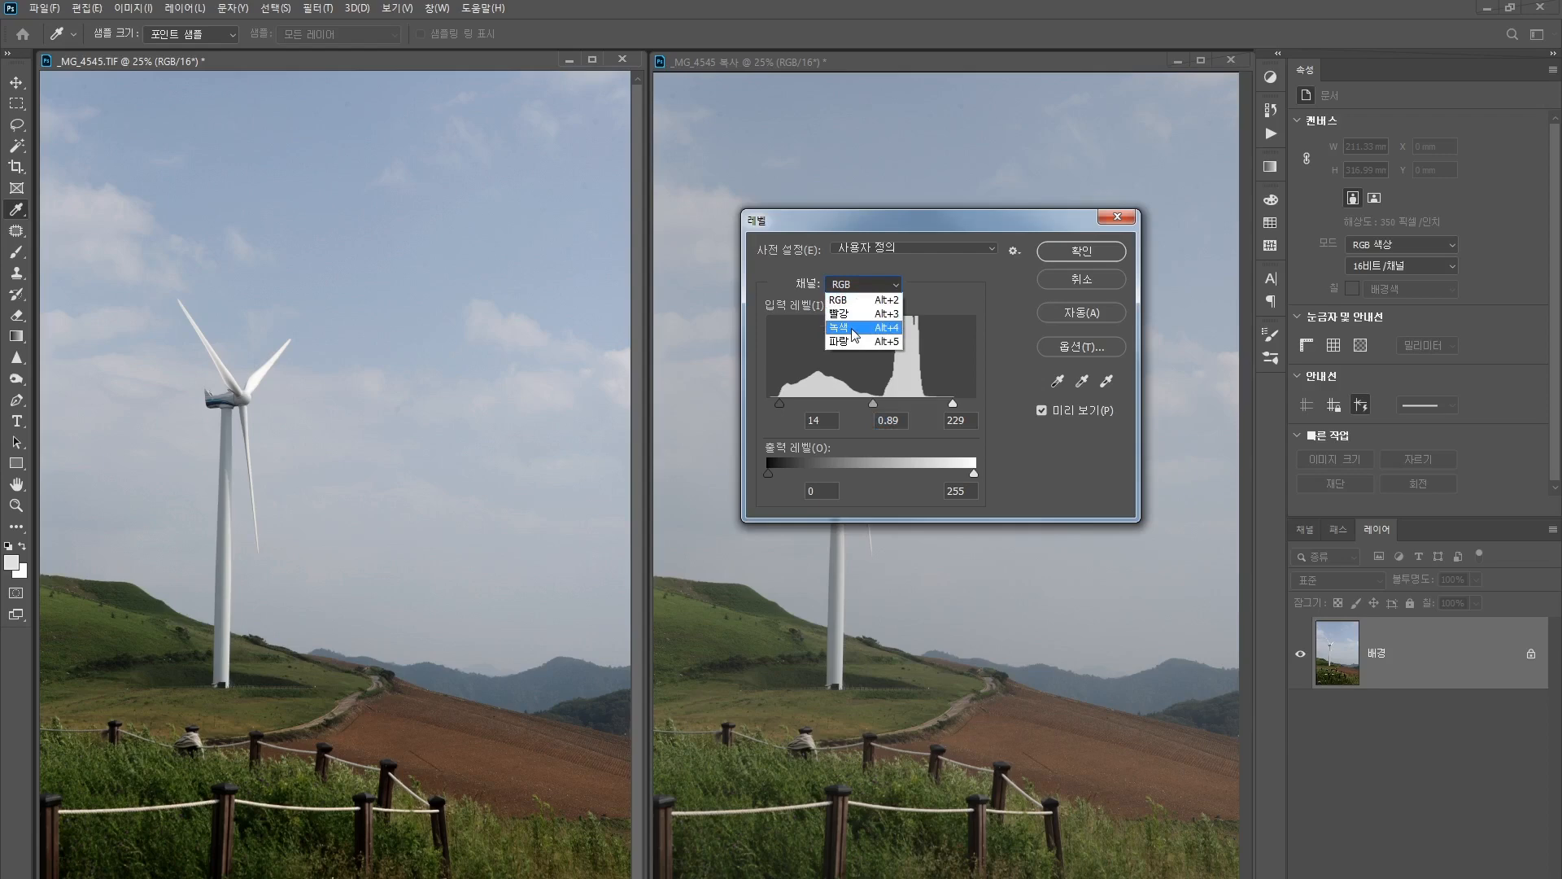
pyautogui.click(853, 329)
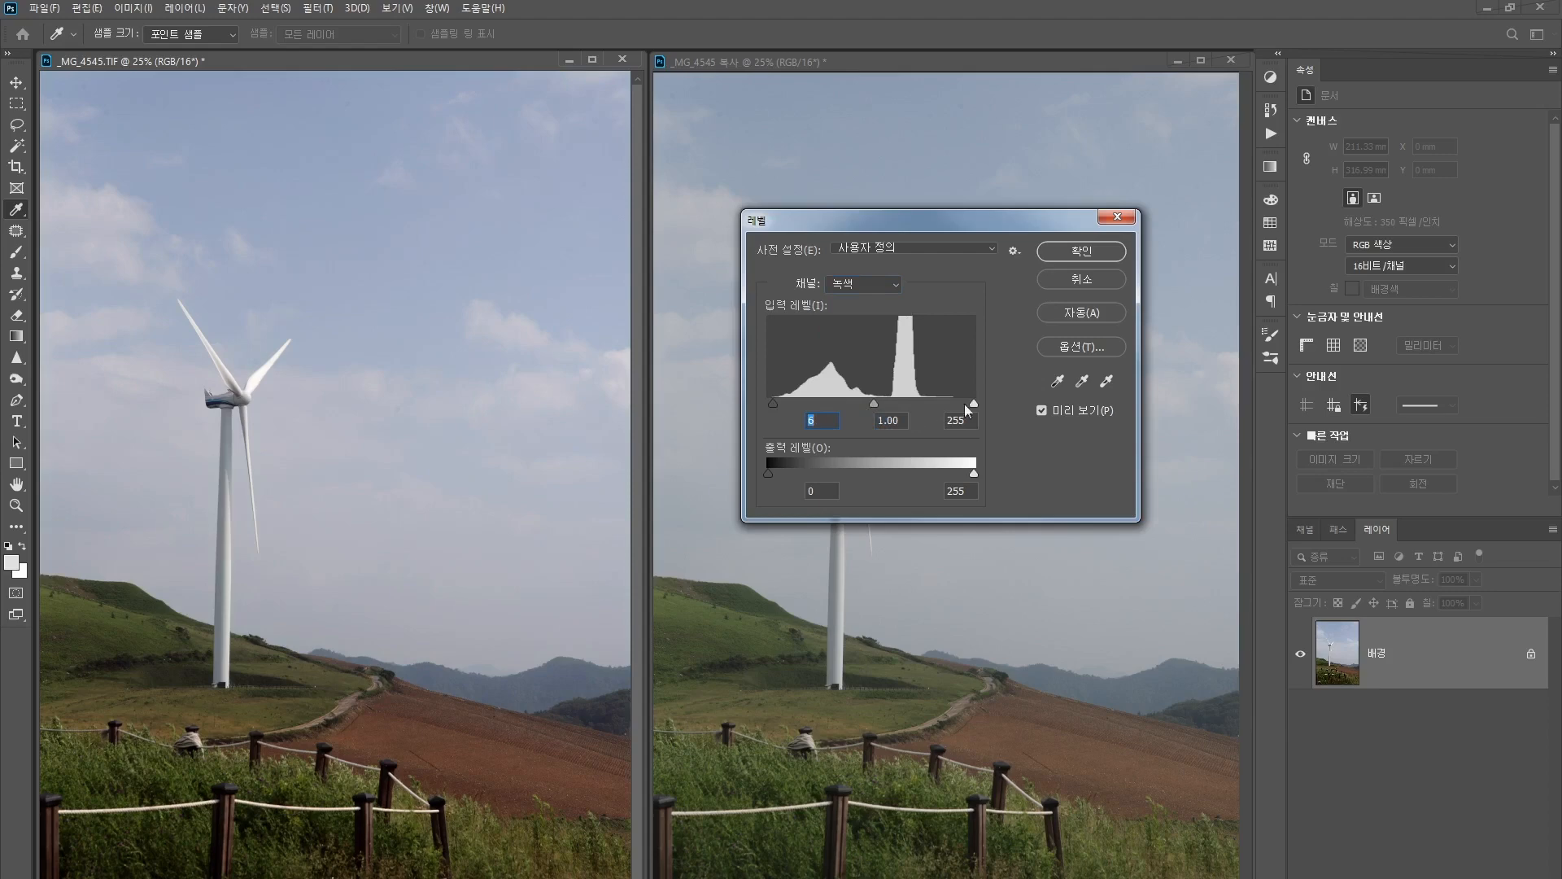
pyautogui.moveTo(973, 401); pyautogui.dragTo(960, 401)
pyautogui.hotkey('shift', 'Tab')
pyautogui.moveTo(957, 402); pyautogui.dragTo(981, 404)
pyautogui.press('Tab')
# Try the red channel's input white point at 245, then return it to 255
pyautogui.click(858, 286)
pyautogui.click(860, 314)
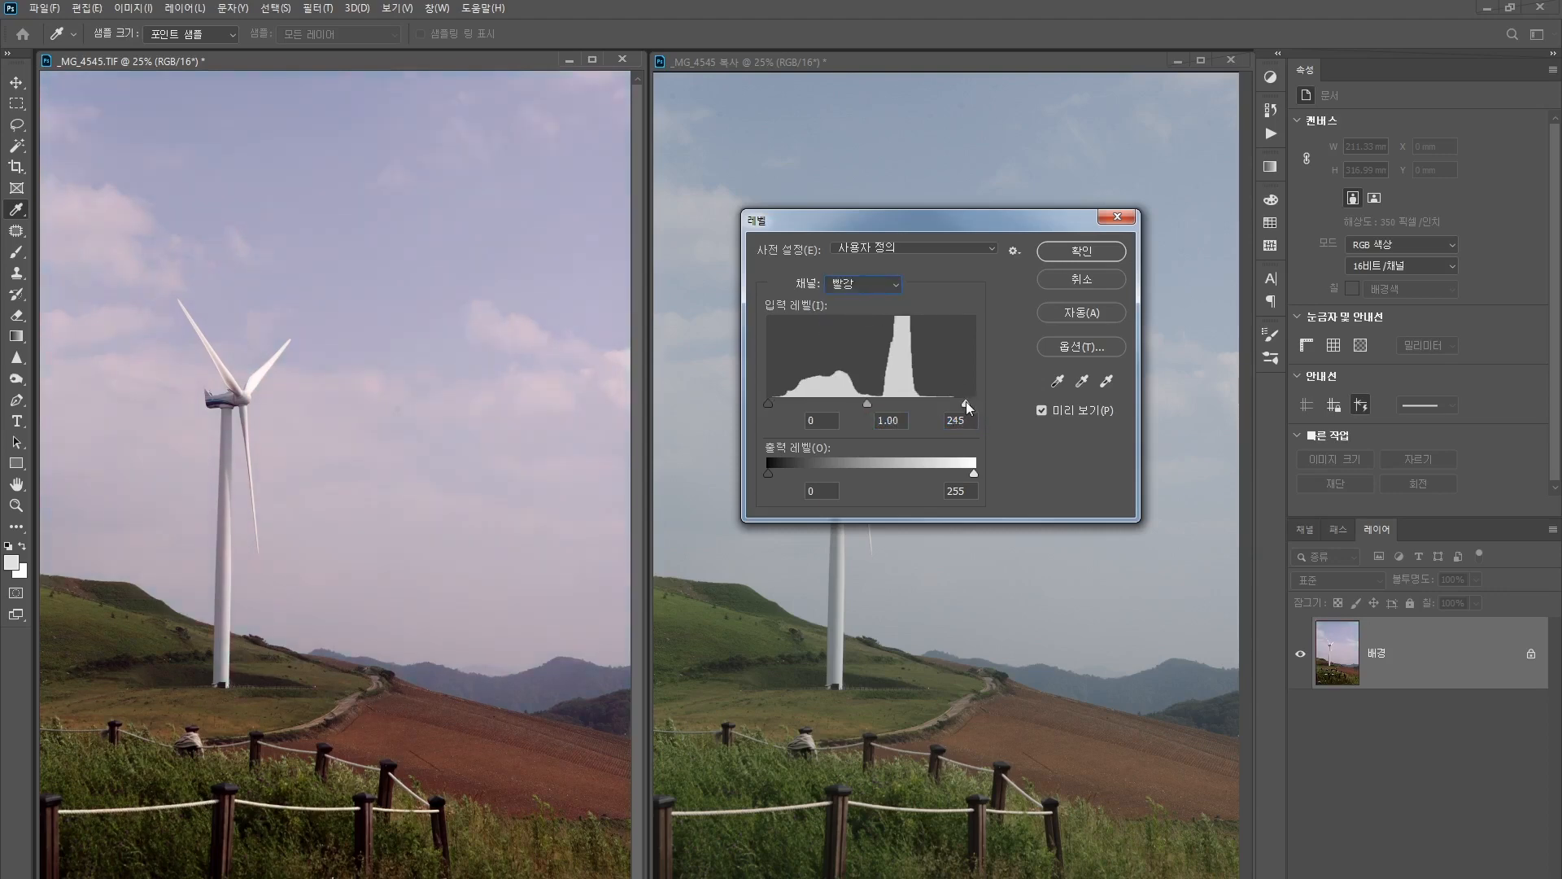
pyautogui.moveTo(965, 402); pyautogui.dragTo(977, 402)
# Reset the green channel's input black point to 0 and its midtone to 1
pyautogui.click(869, 286)
pyautogui.click(866, 323)
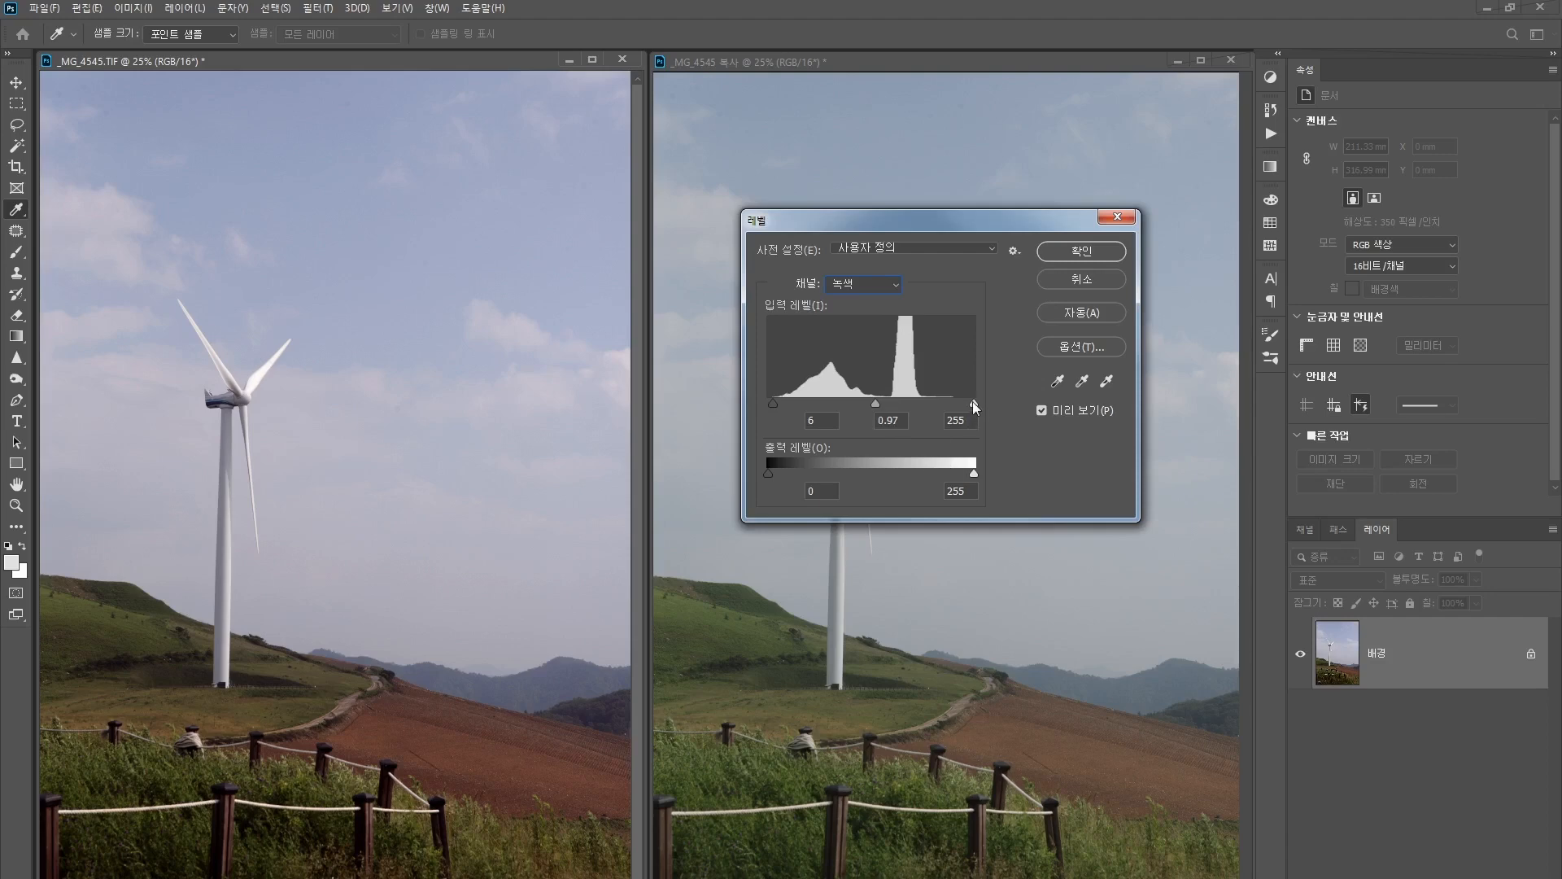
pyautogui.moveTo(772, 402); pyautogui.dragTo(749, 402)
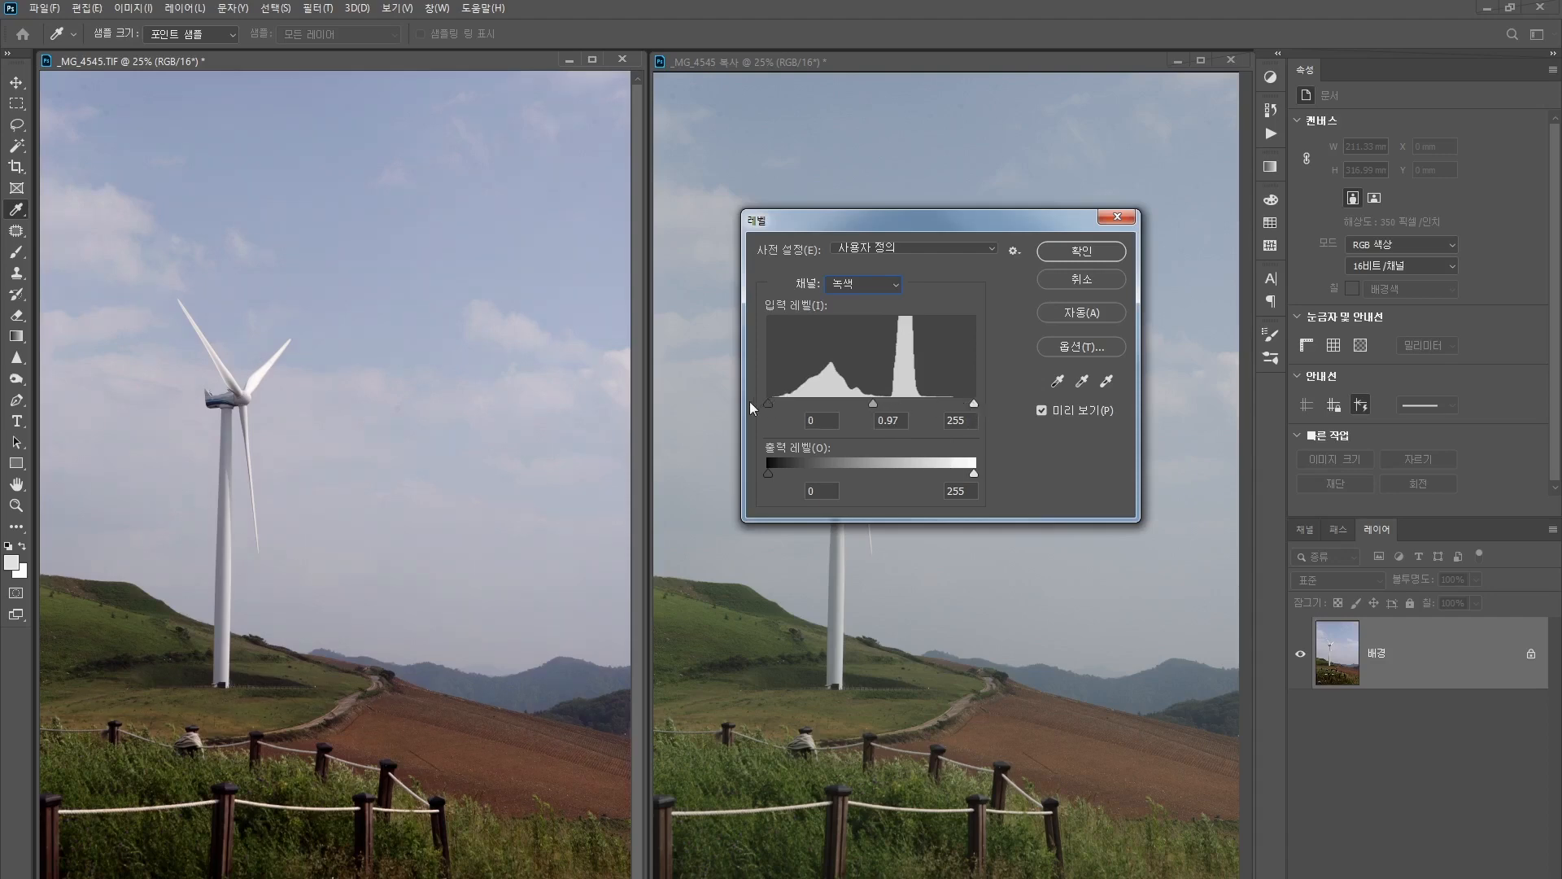
pyautogui.click(871, 403)
# Set the blue channel's midtone input to 1.06 and move the Levels dialog to compare both photos
pyautogui.click(862, 283)
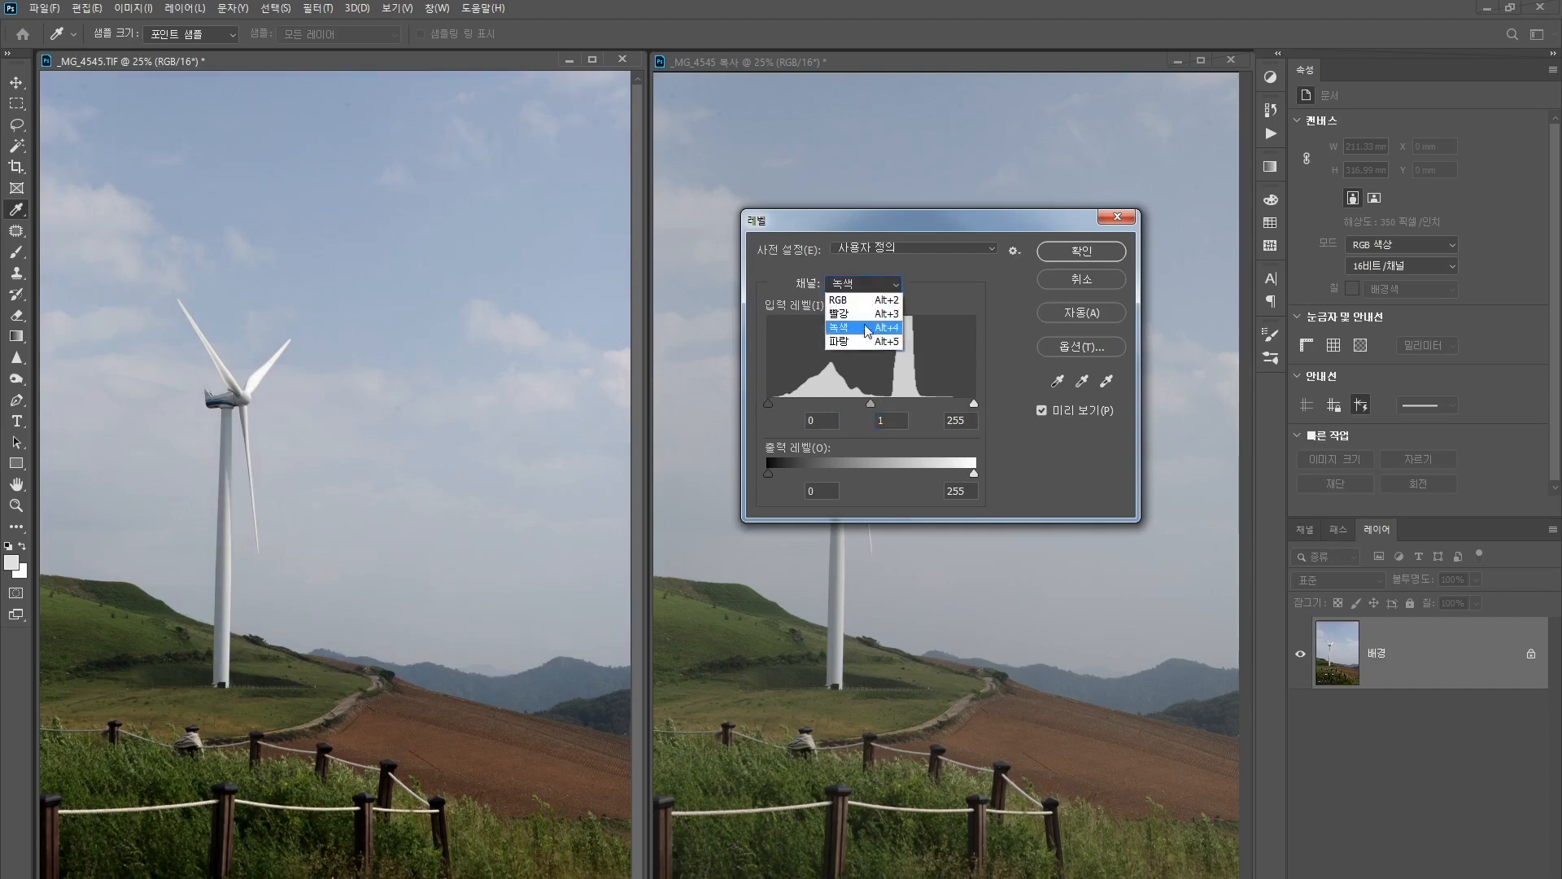
pyautogui.click(863, 342)
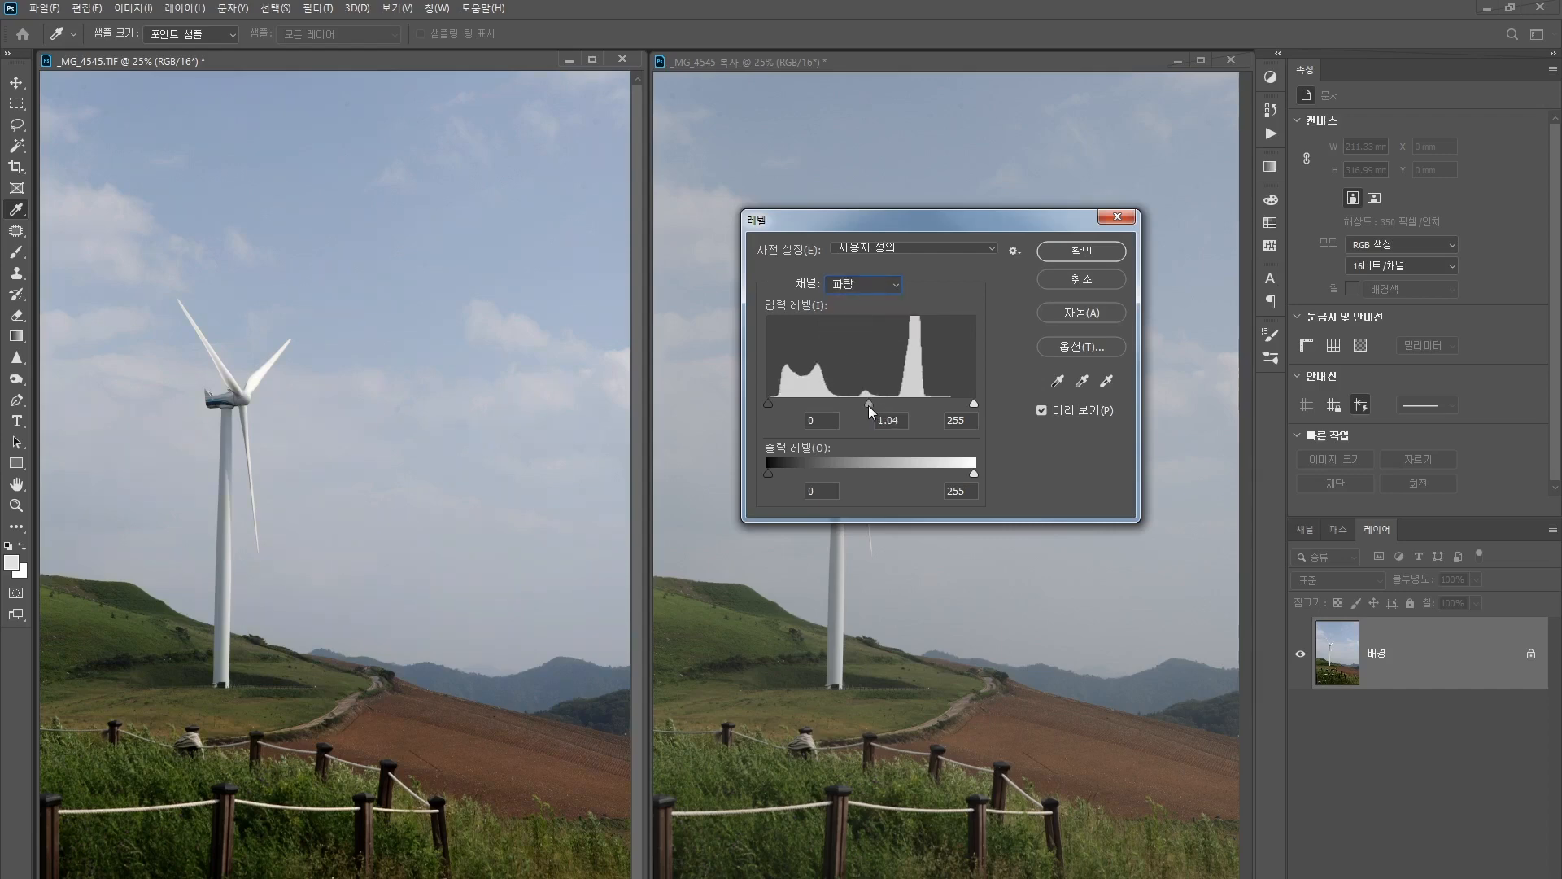
pyautogui.click(866, 405)
pyautogui.moveTo(975, 230); pyautogui.dragTo(831, 562)
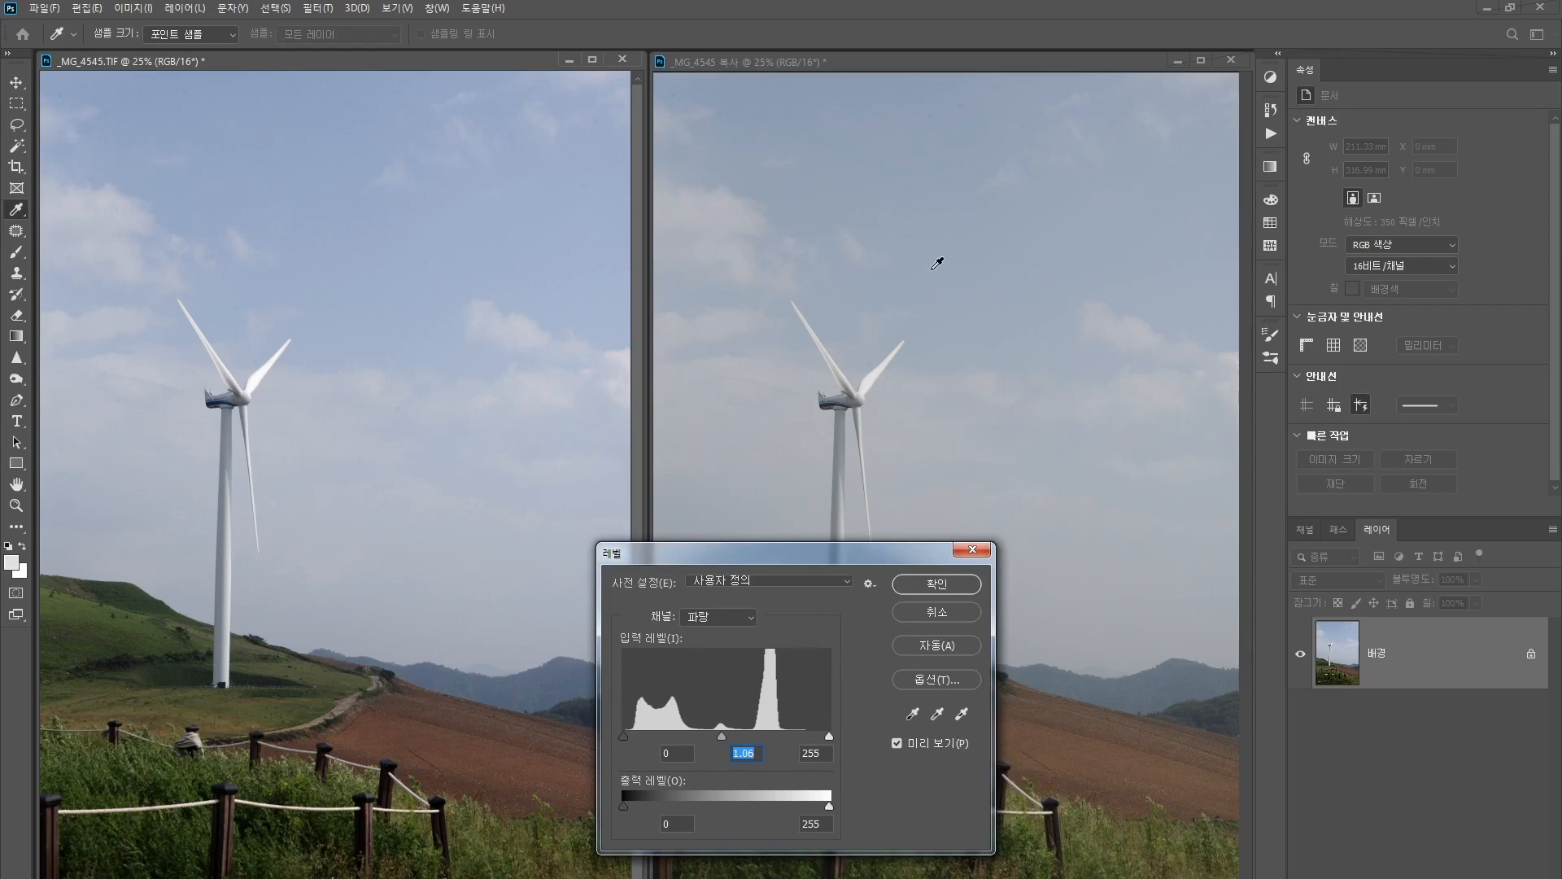
pyautogui.moveTo(837, 554); pyautogui.dragTo(1010, 328)
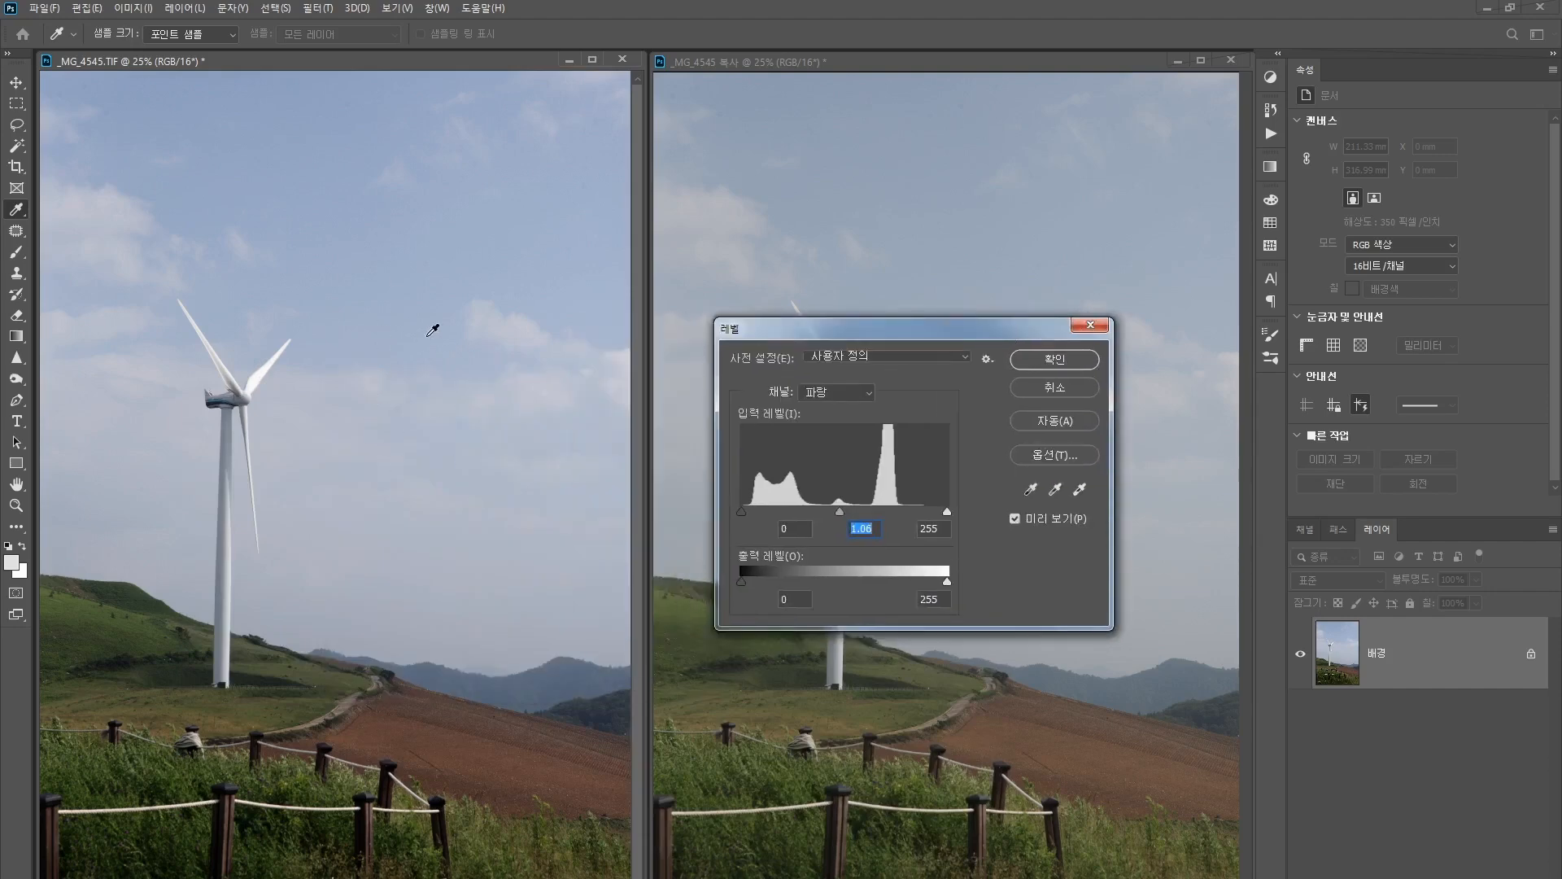
# Switch Levels to the RGB channel, try output black points of 25 and 34, and return the value to 0
pyautogui.moveTo(810, 336); pyautogui.dragTo(918, 285)
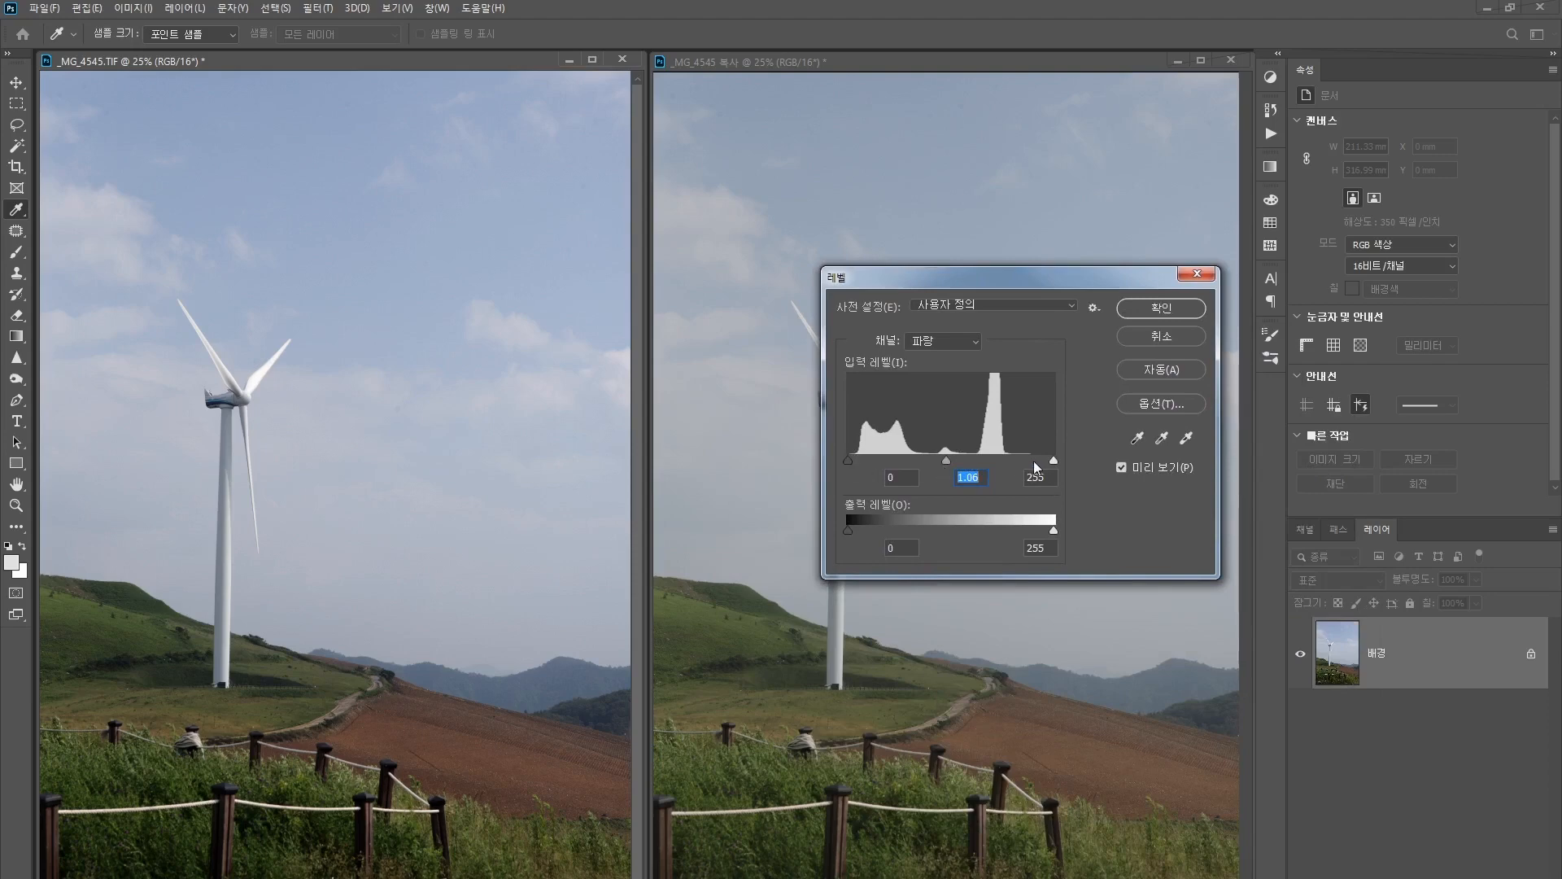
pyautogui.click(965, 338)
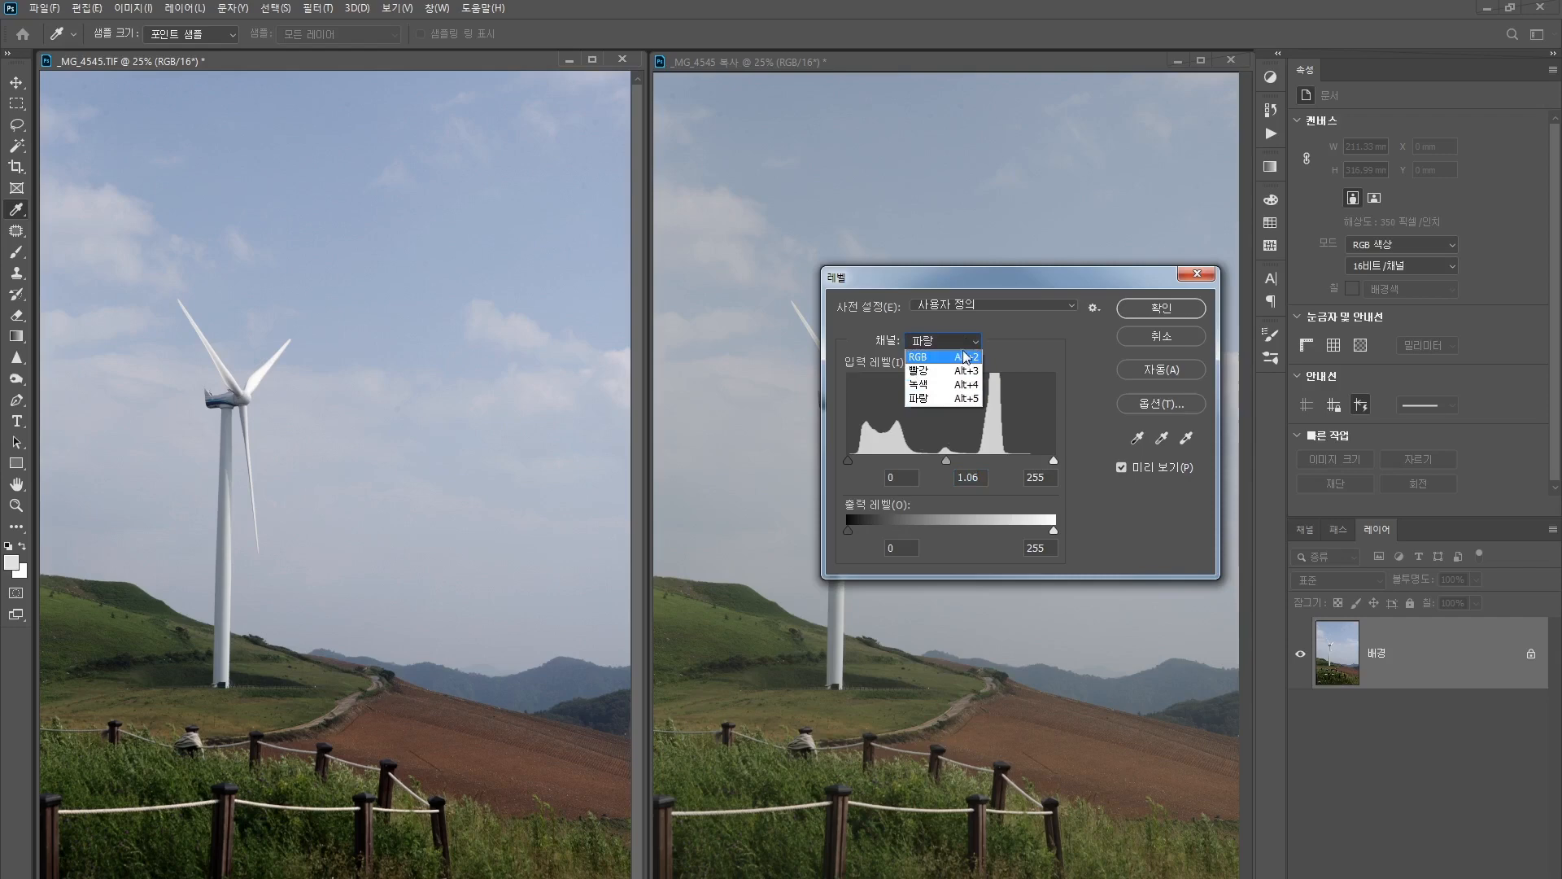
pyautogui.click(958, 353)
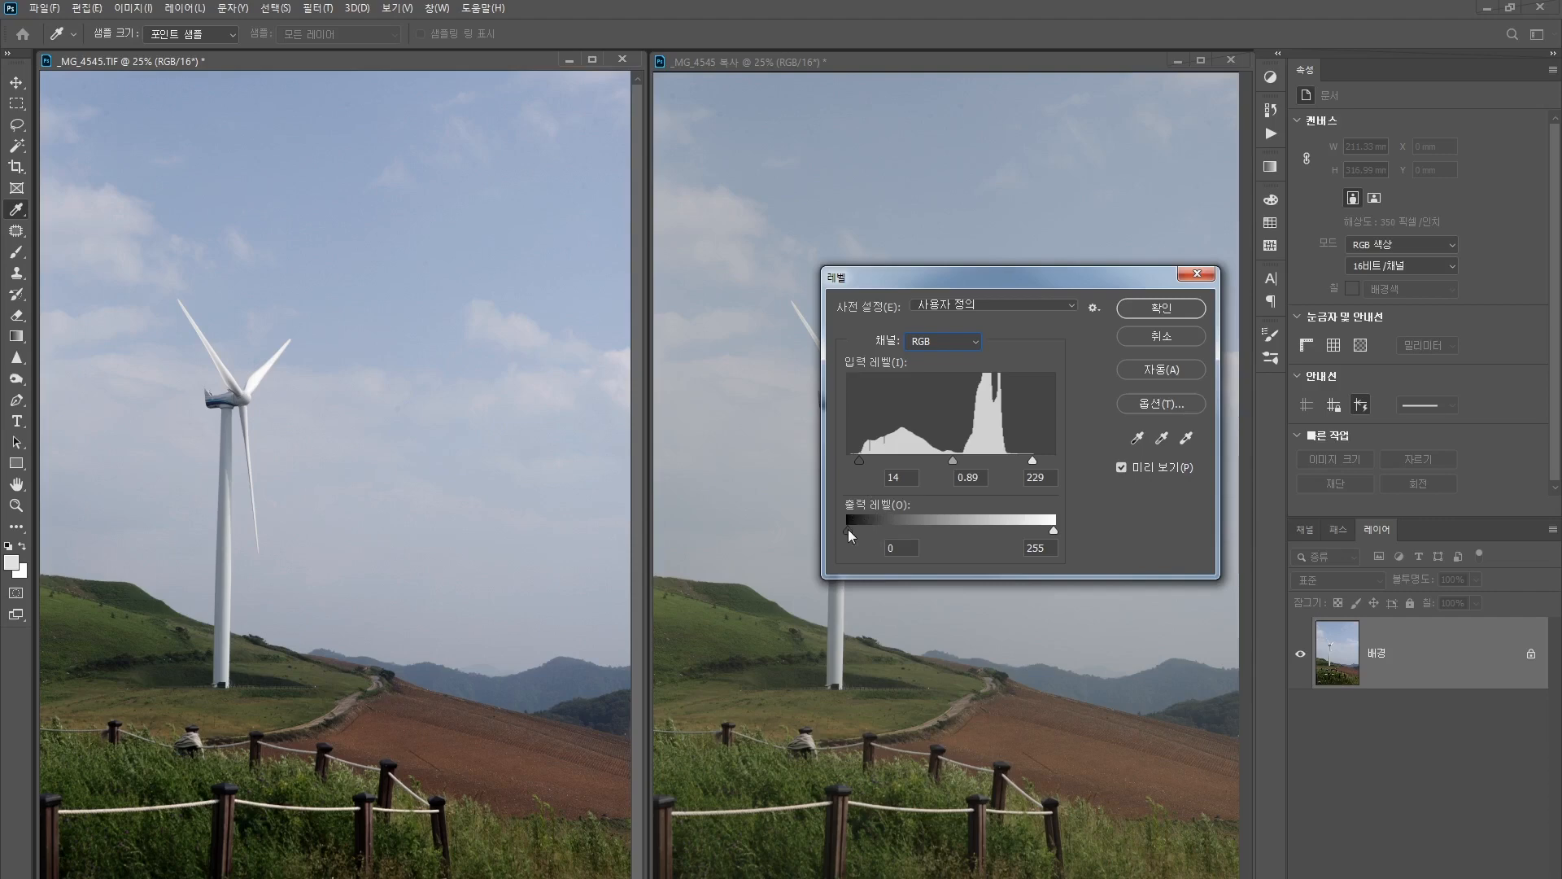
pyautogui.moveTo(848, 529); pyautogui.dragTo(862, 530)
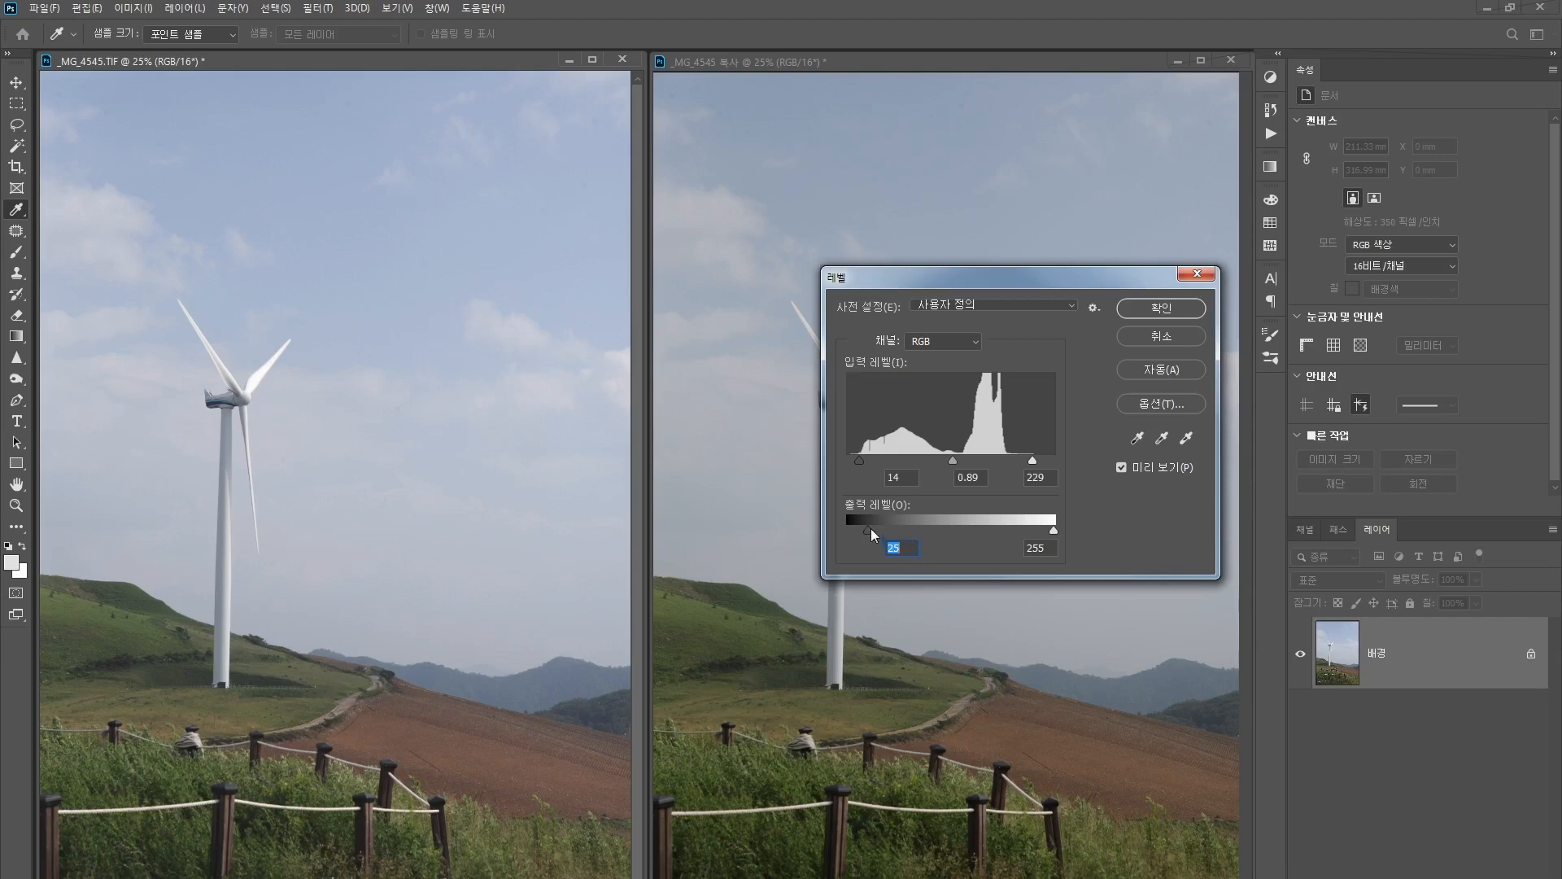
pyautogui.moveTo(863, 530)
pyautogui.mouseDown()
pyautogui.moveTo(848, 530)
pyautogui.moveTo(877, 531)
pyautogui.mouseUp()
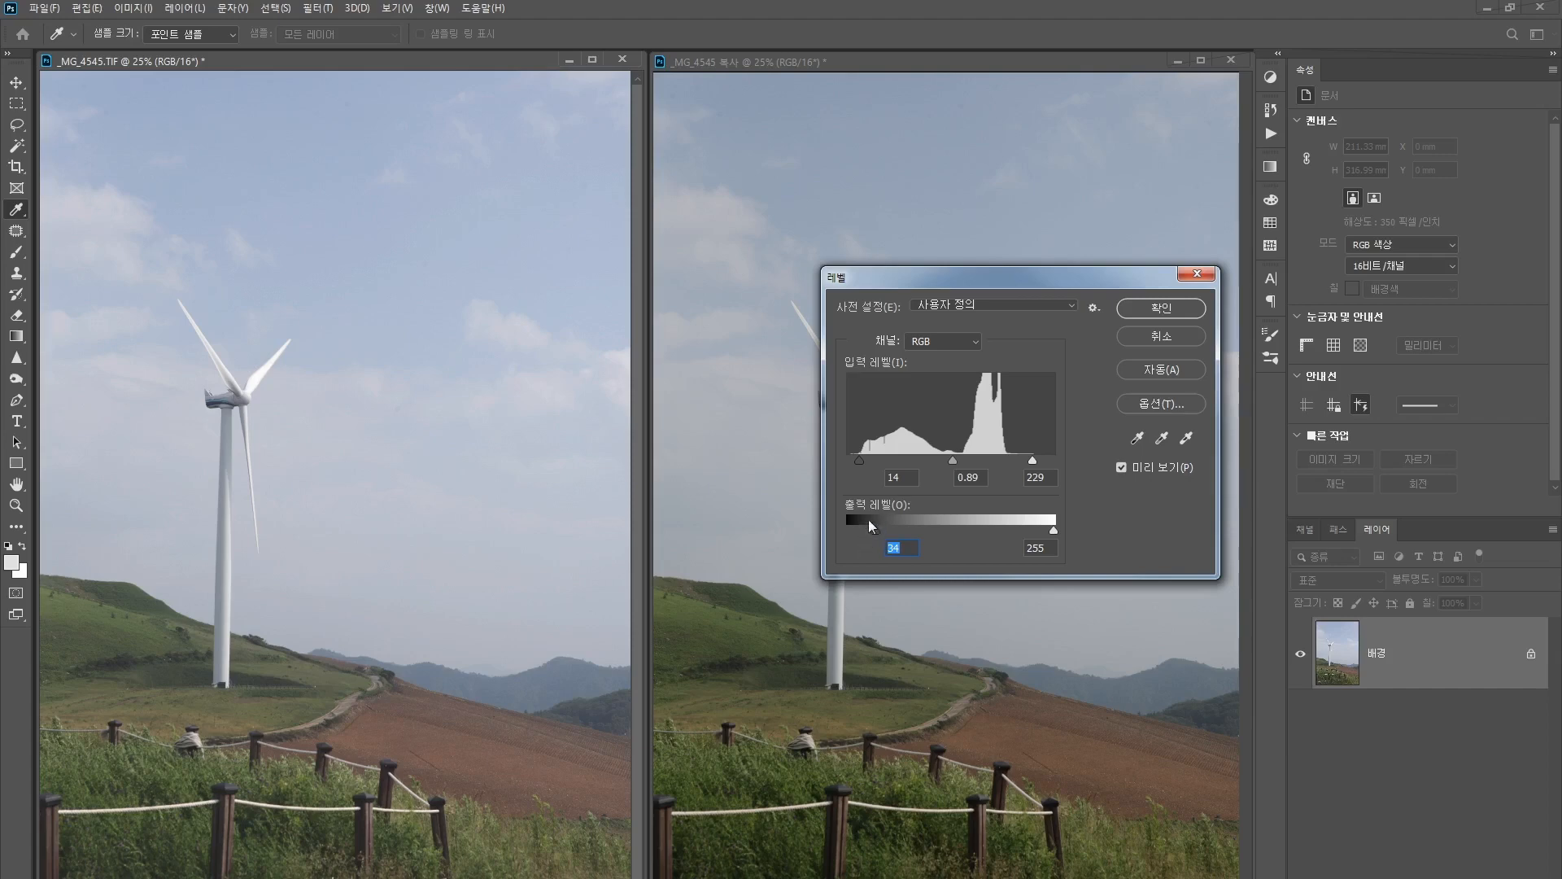
pyautogui.moveTo(875, 531); pyautogui.dragTo(833, 529)
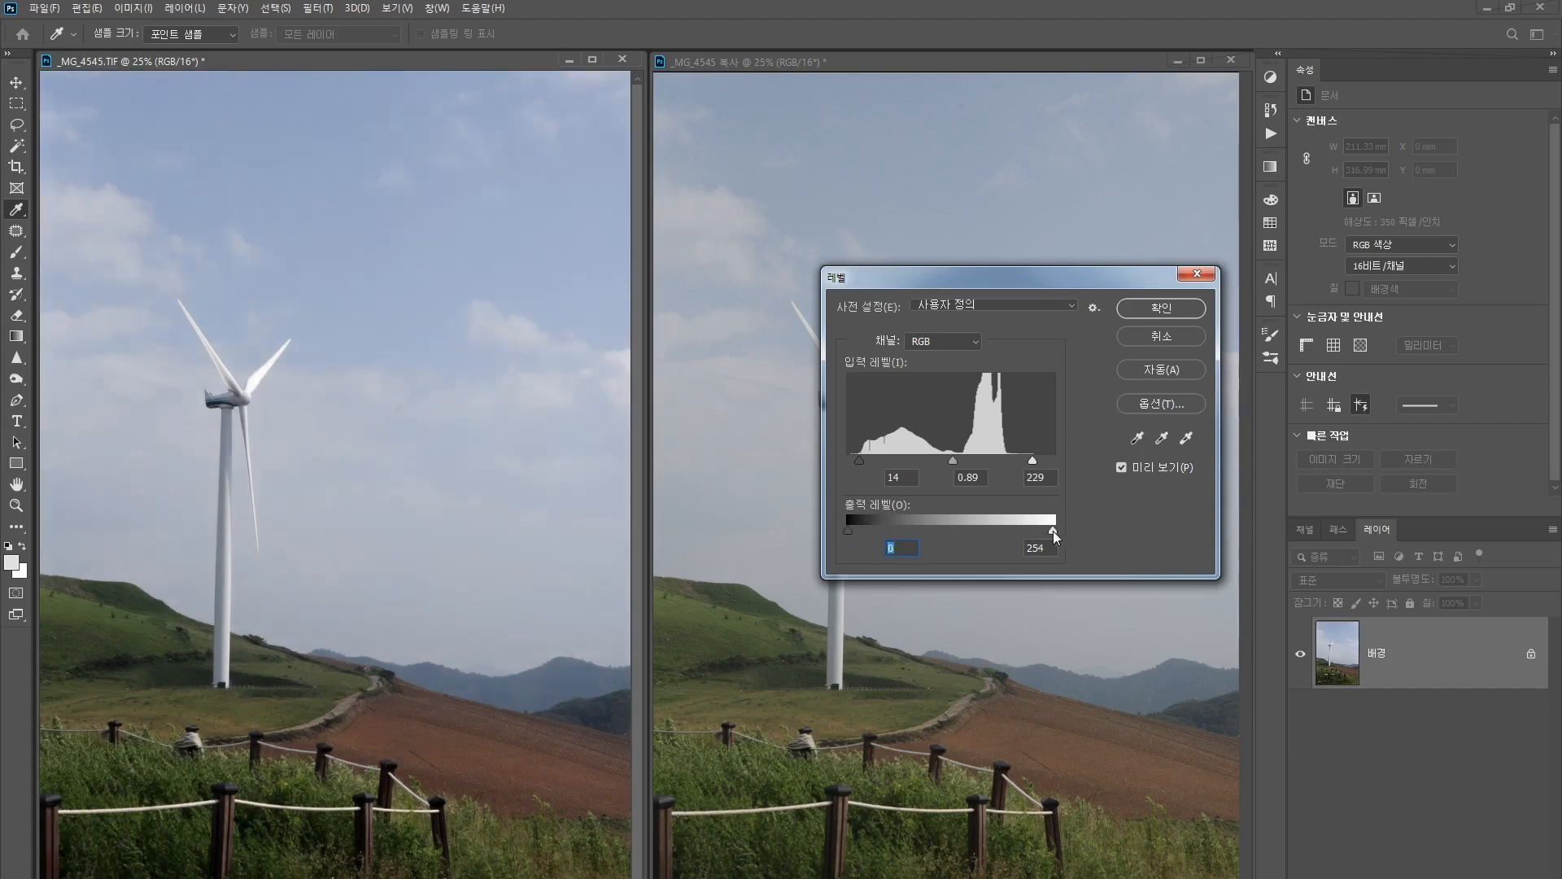
# Try output white points of 229 and 219, restore 255, and apply the Levels adjustment
pyautogui.moveTo(1053, 530); pyautogui.dragTo(1033, 529)
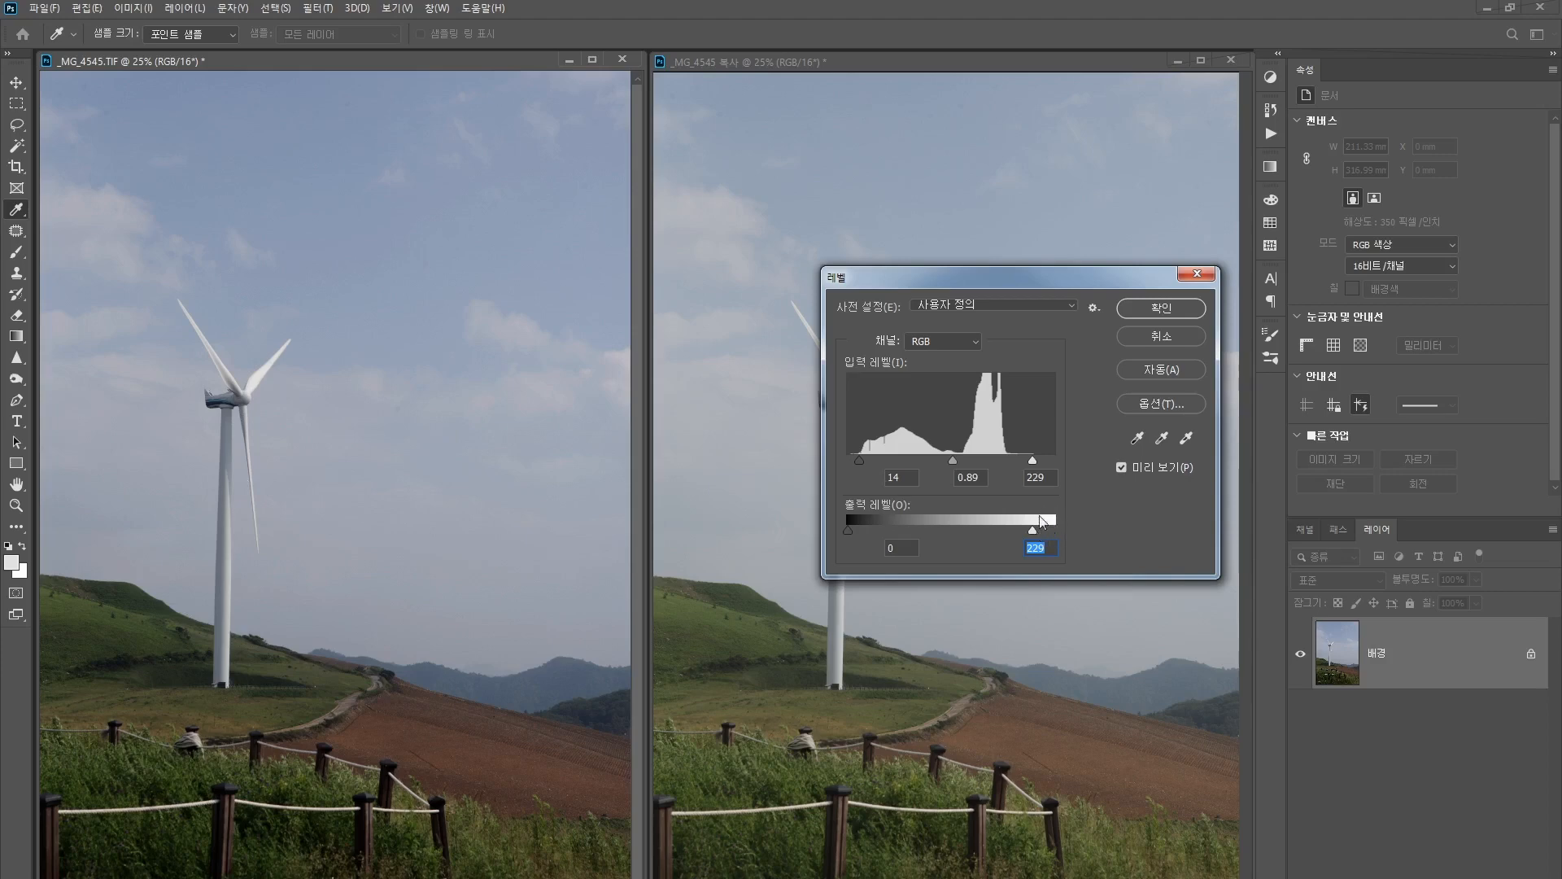
pyautogui.moveTo(1032, 529)
pyautogui.mouseDown()
pyautogui.moveTo(1061, 530)
pyautogui.moveTo(1002, 534)
pyautogui.moveTo(1024, 530)
pyautogui.mouseUp()
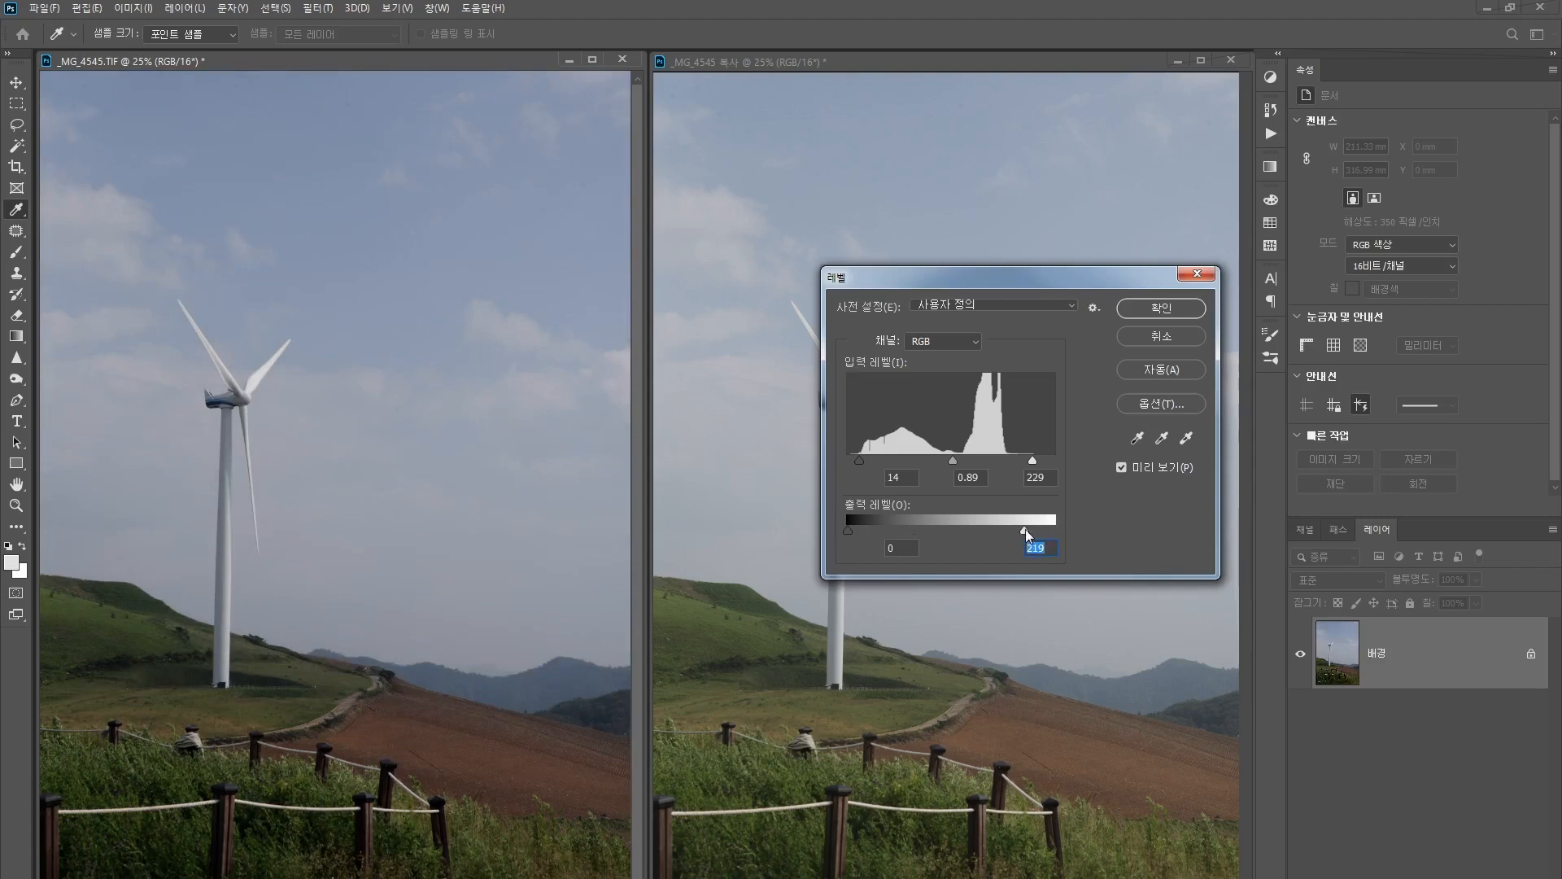
pyautogui.moveTo(1025, 529); pyautogui.dragTo(1070, 527)
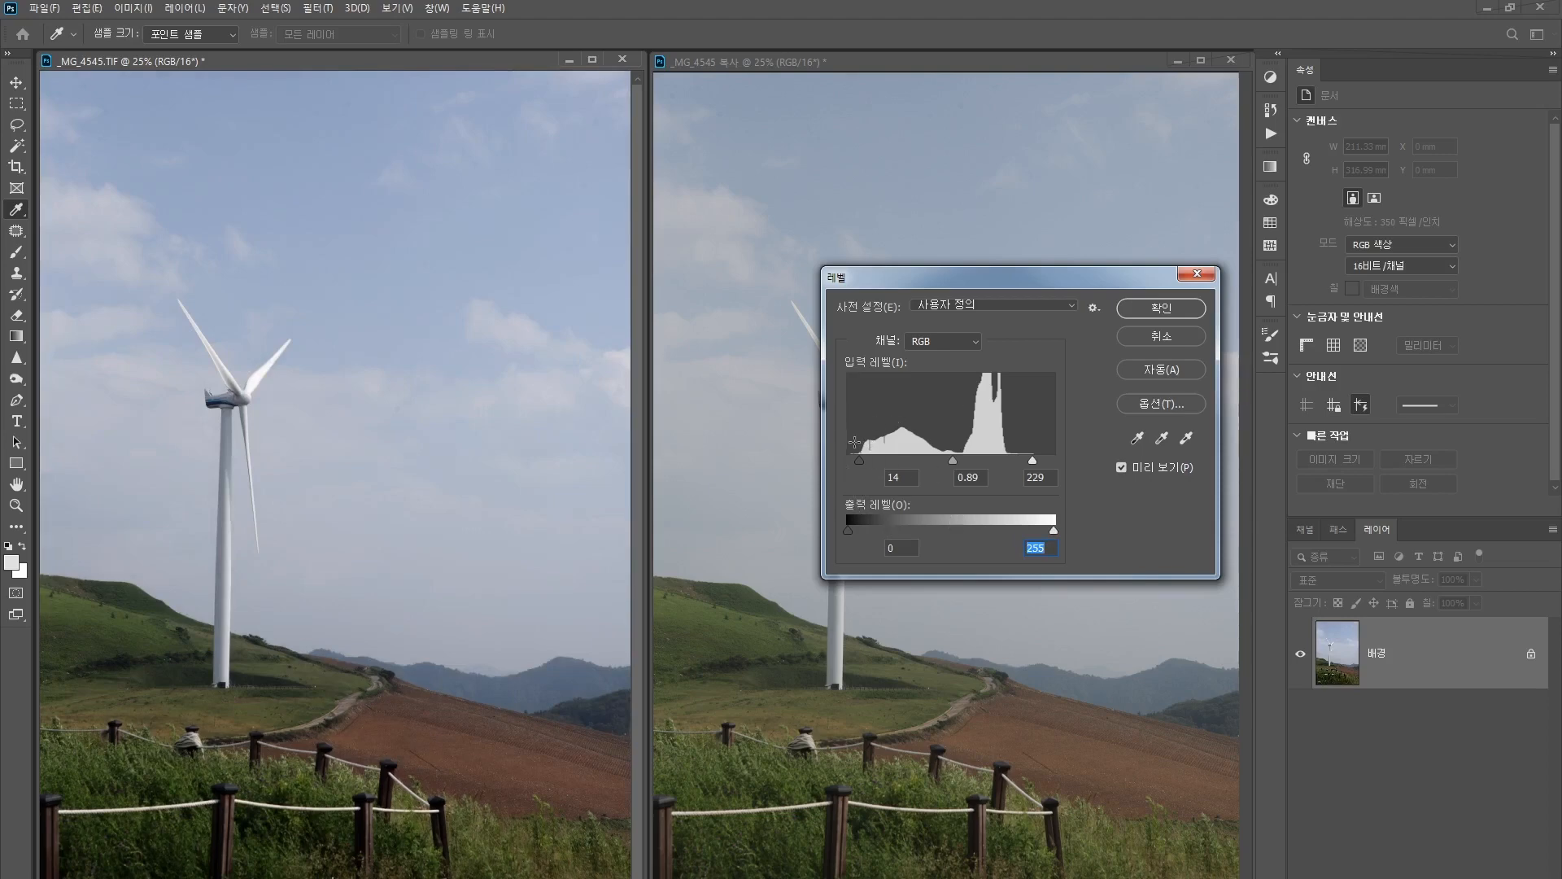
pyautogui.click(1152, 308)
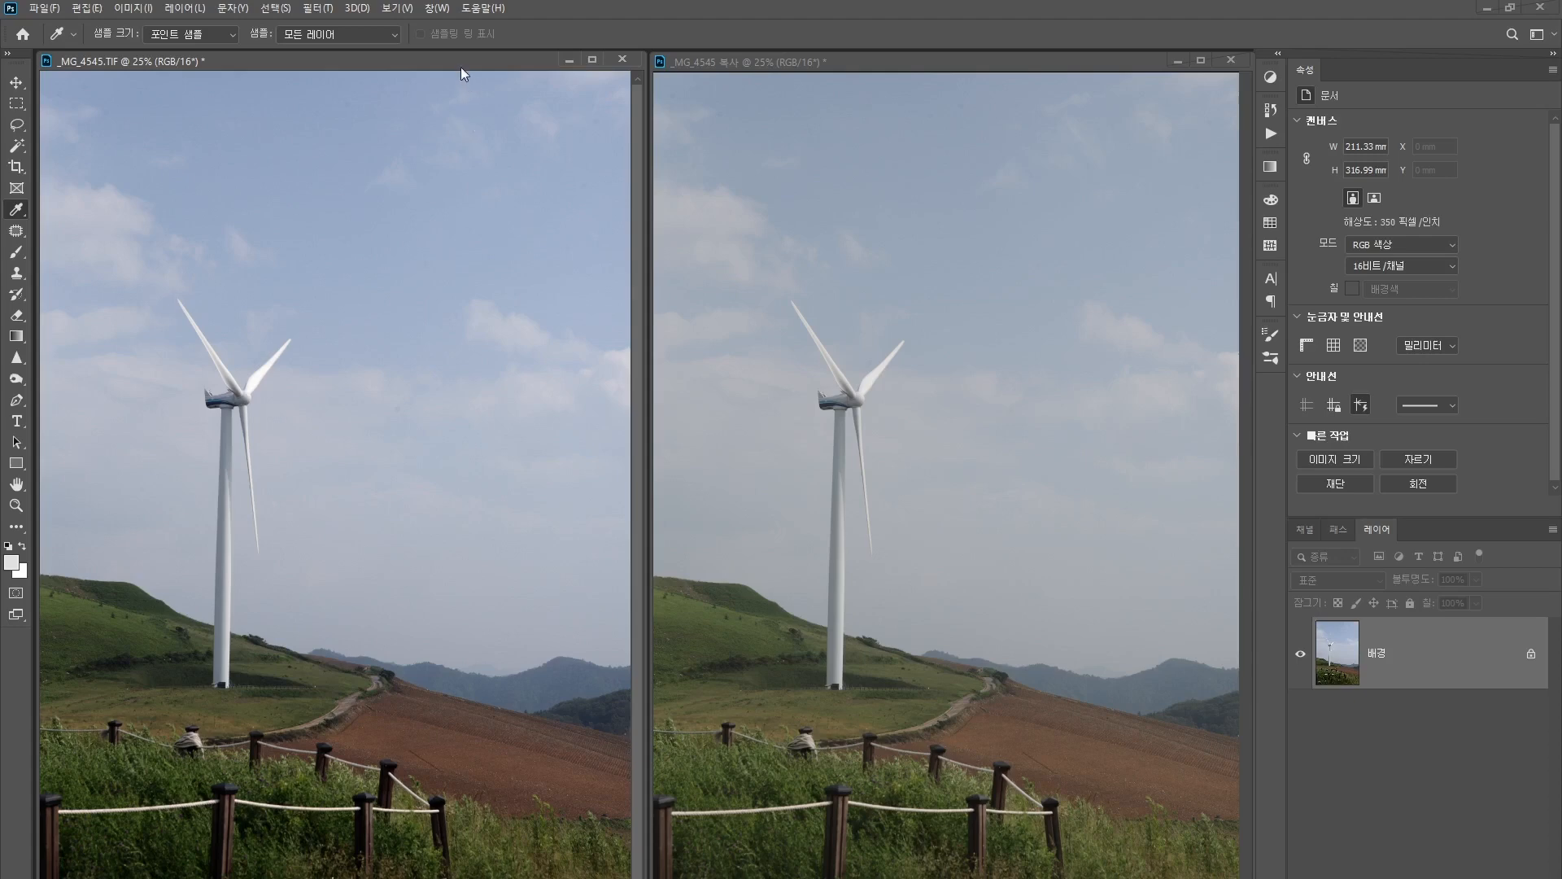
# Undo the applied Levels adjustment and open Curves for _MG_4545.TIF, keeping the edited photo uncovered
pyautogui.hotkey('ctrl', 'z')
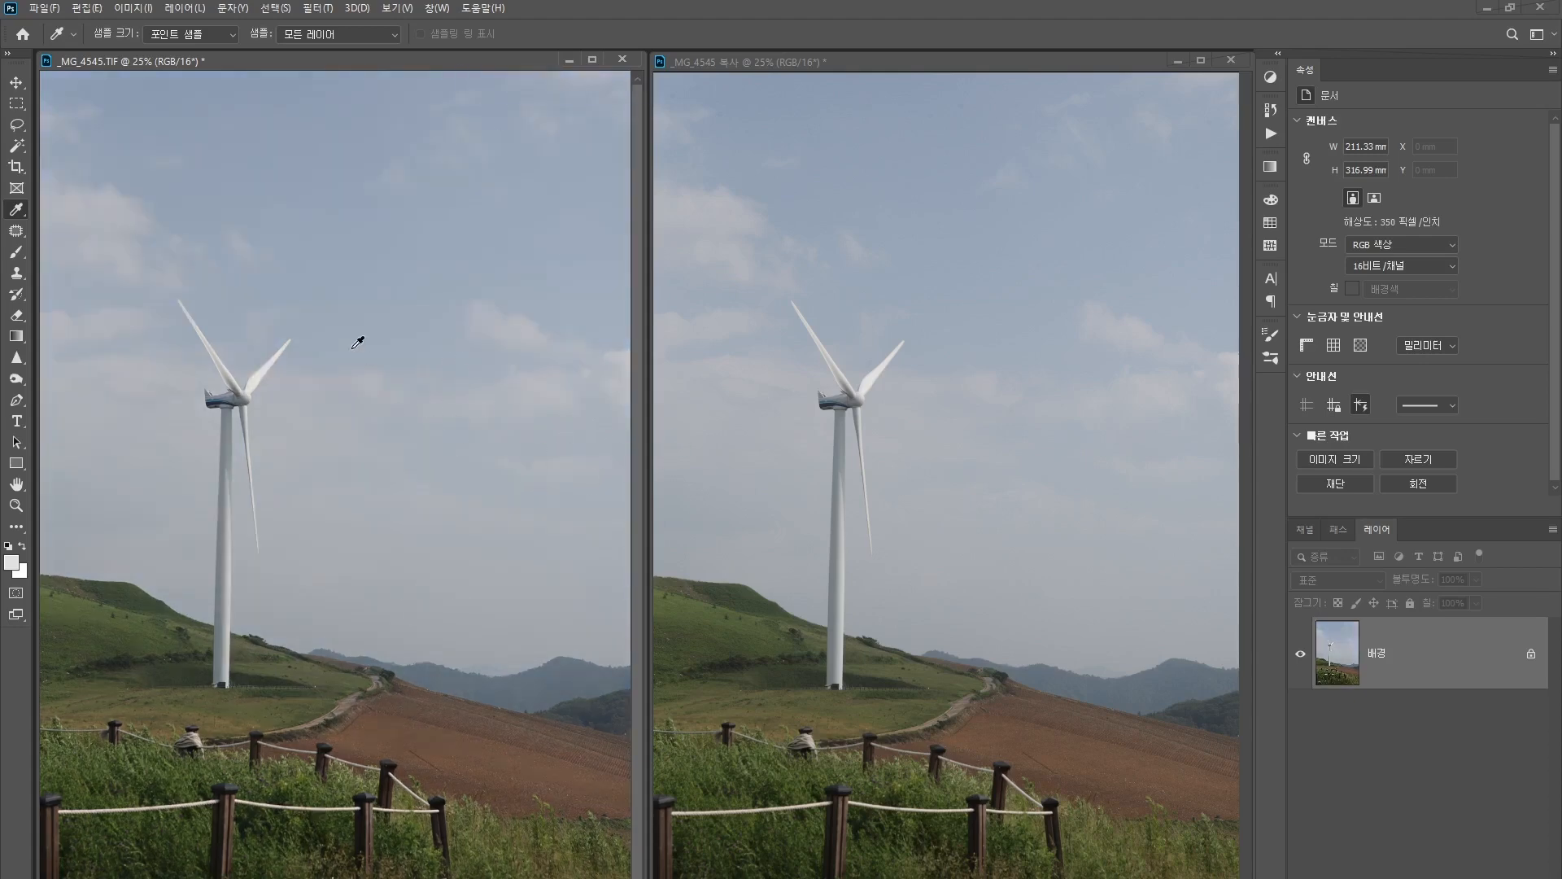
pyautogui.click(139, 12)
pyautogui.moveTo(196, 57)
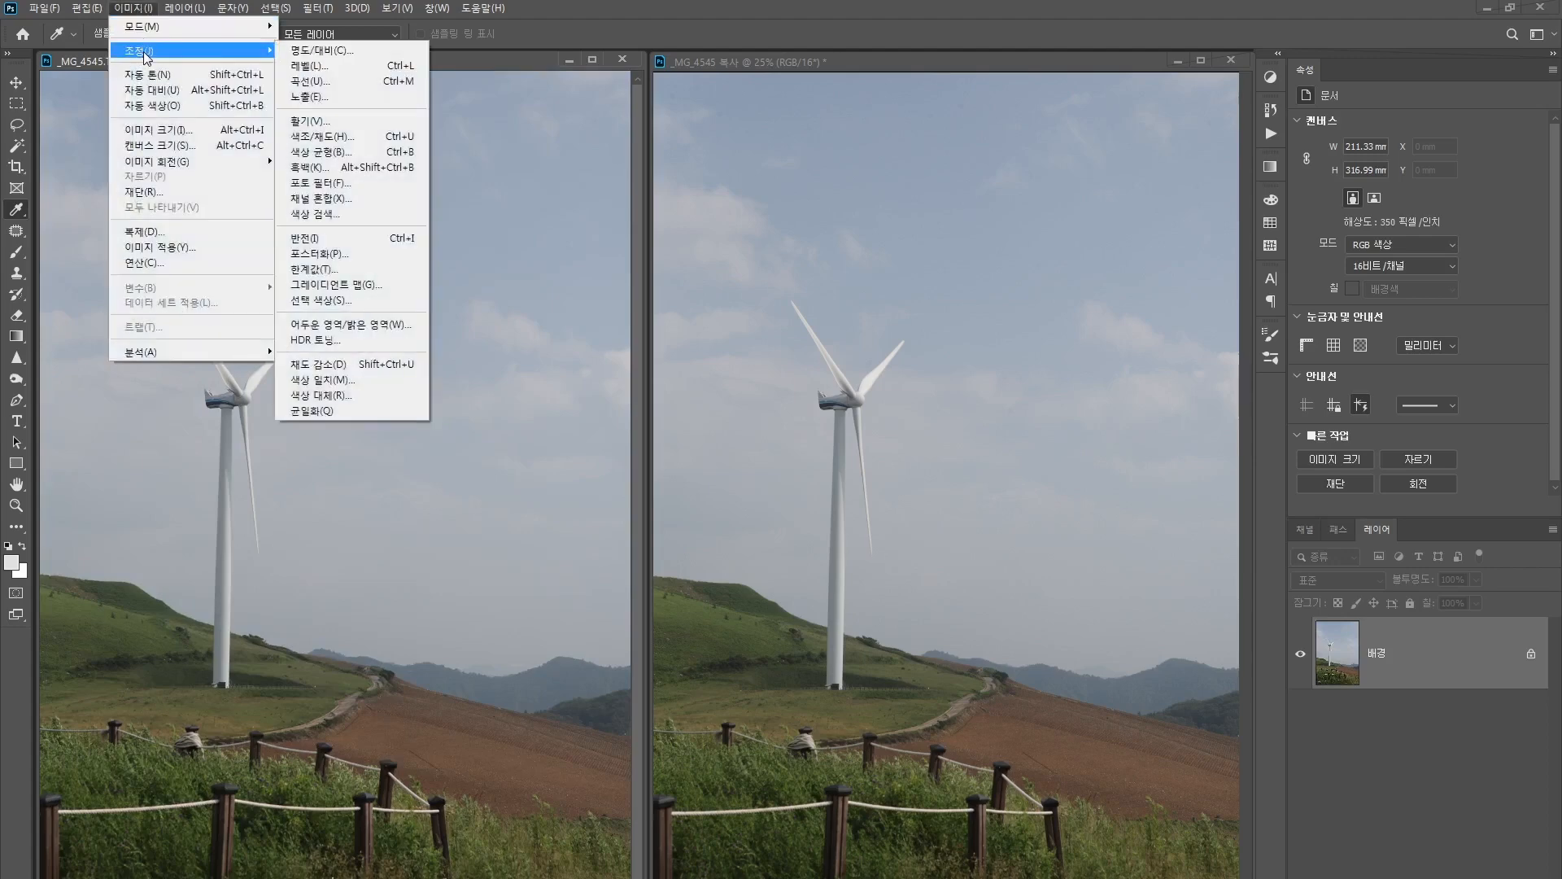
pyautogui.click(311, 82)
pyautogui.moveTo(851, 228); pyautogui.dragTo(764, 206)
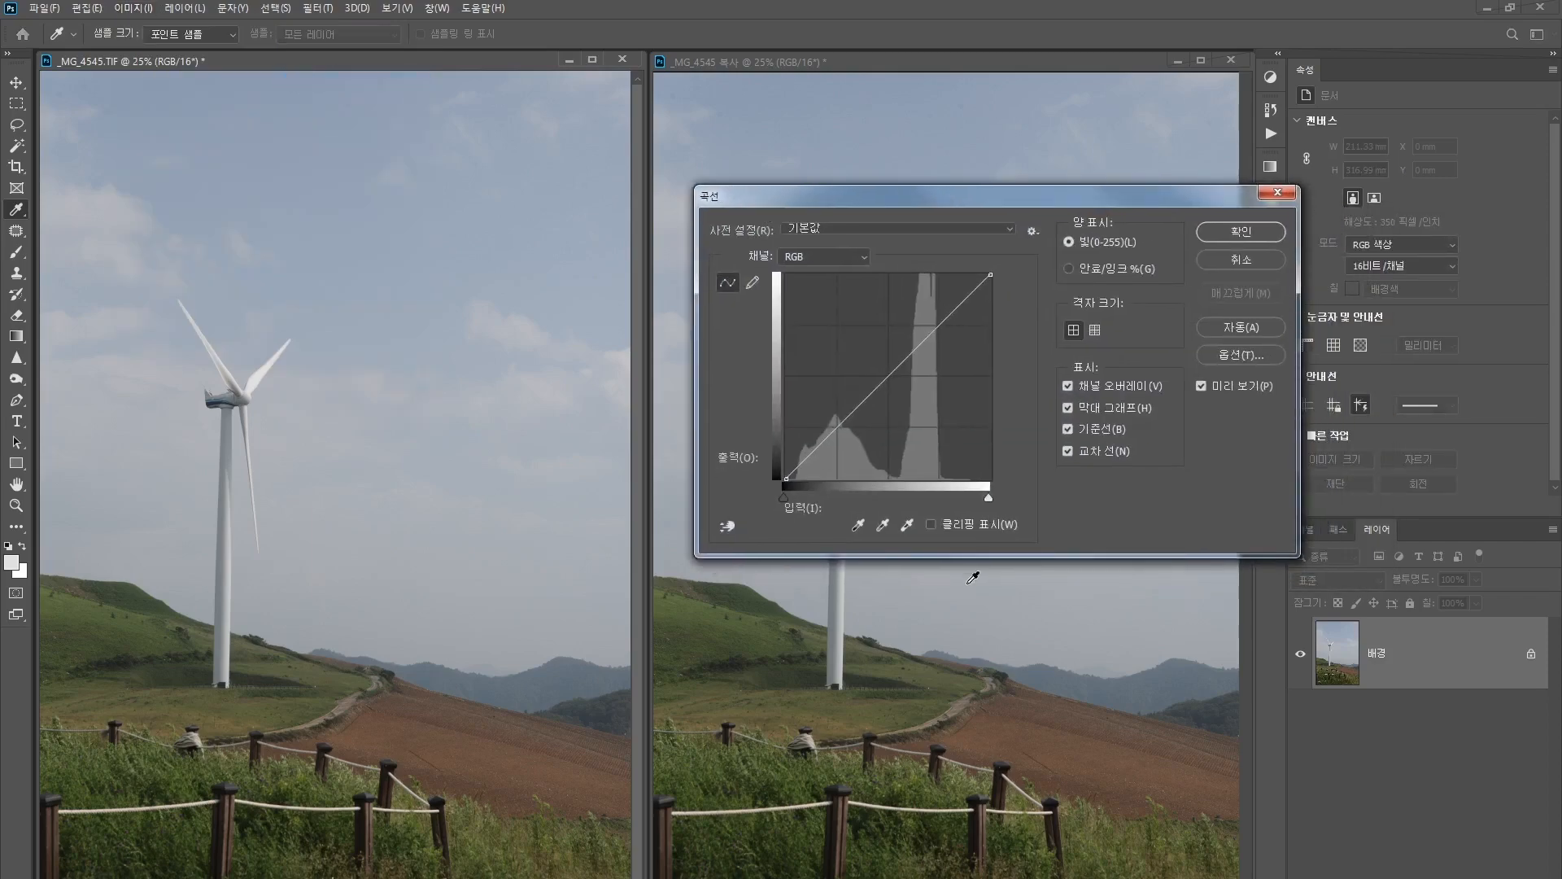
pyautogui.moveTo(993, 199); pyautogui.dragTo(925, 187)
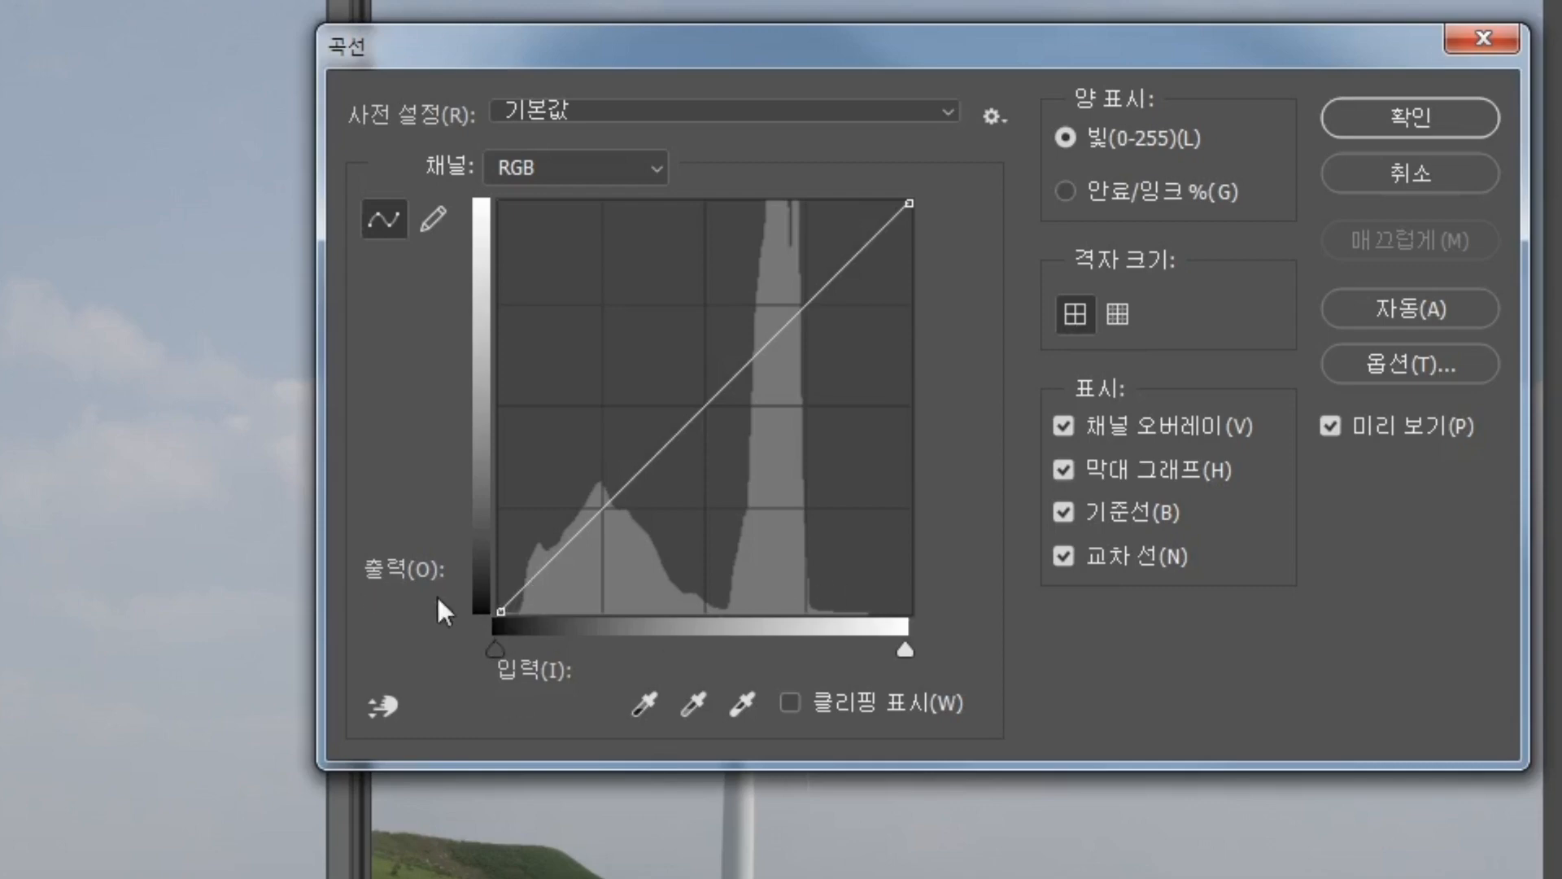
# Try a point at input 170 and output 170 on the RGB curve and sample the sky's tone in the edited photo
pyautogui.click(492, 649)
pyautogui.click(905, 649)
pyautogui.moveTo(926, 651); pyautogui.dragTo(939, 650)
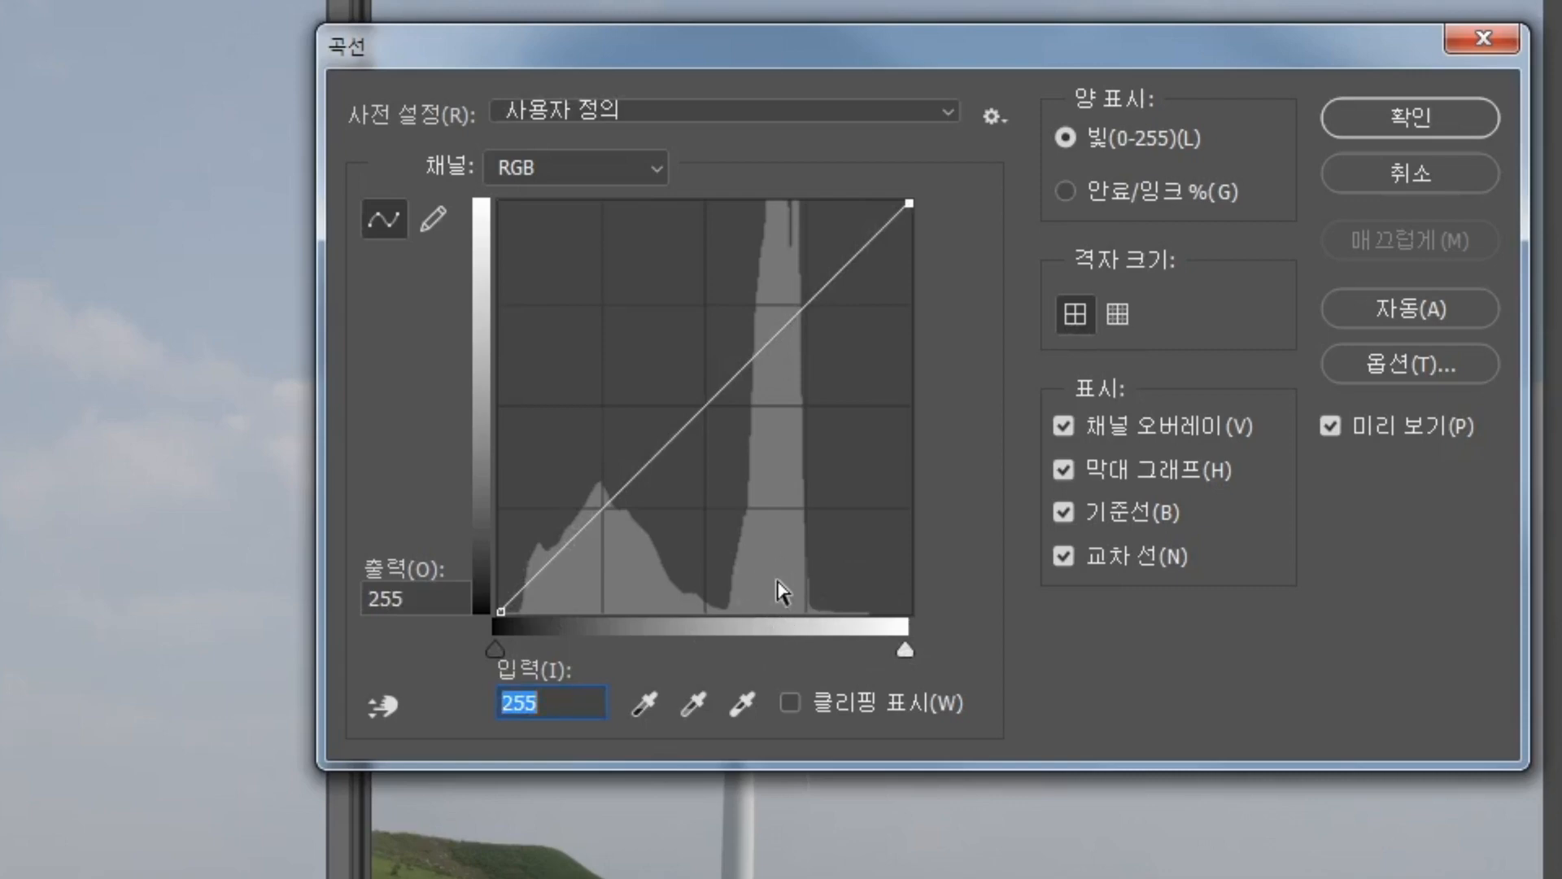
pyautogui.click(780, 350)
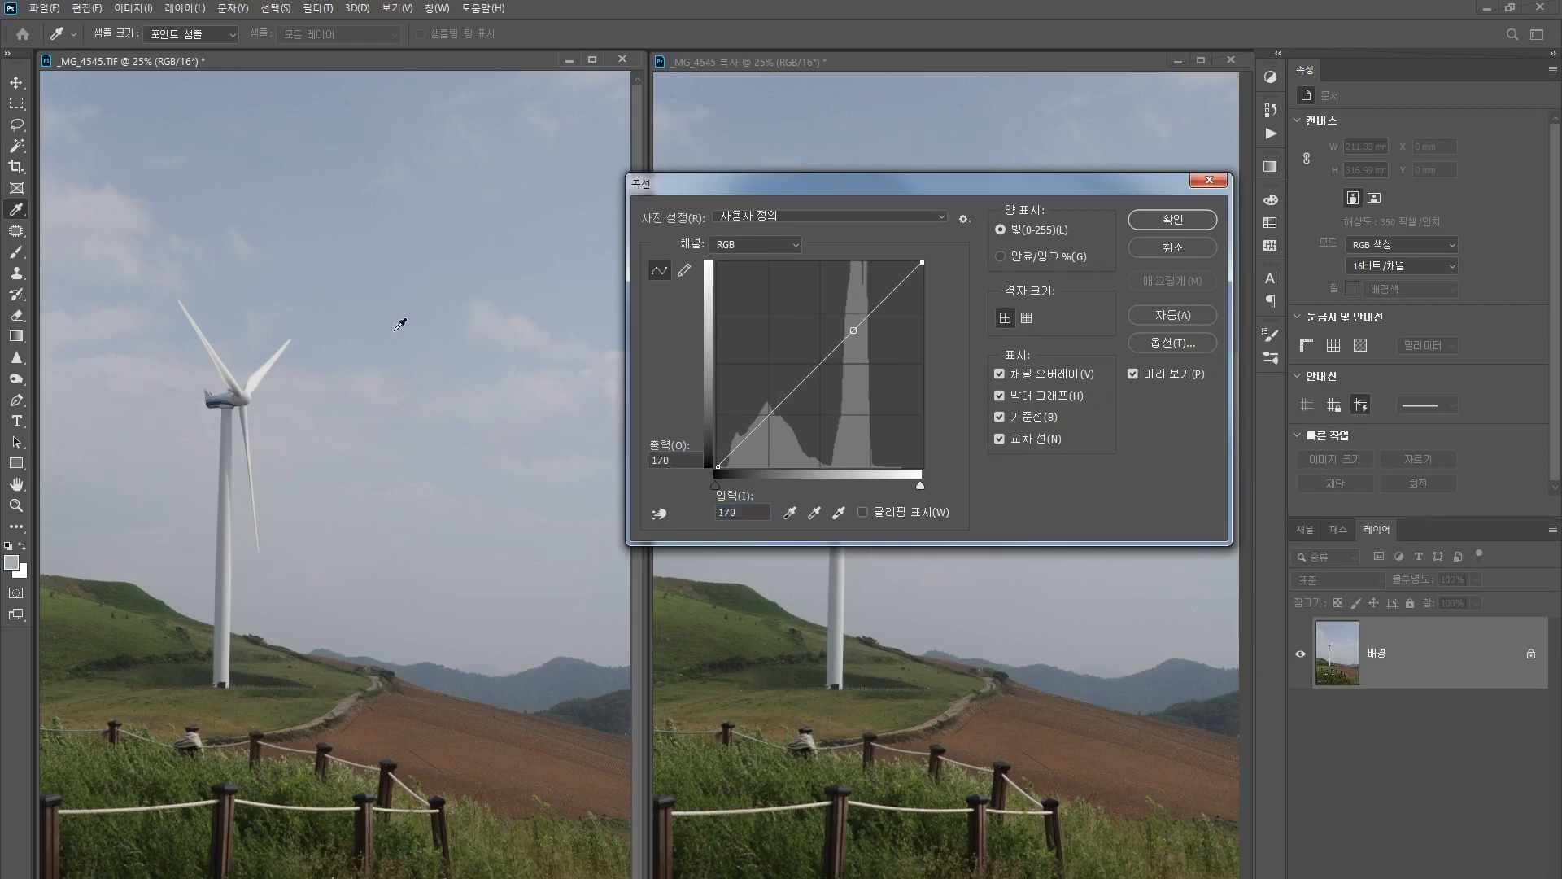
pyautogui.moveTo(394, 345)
pyautogui.mouseDown()
pyautogui.moveTo(409, 379)
pyautogui.moveTo(402, 302)
pyautogui.mouseUp()
# Set the RGB curve's black point to input 11 and its white point to input 243
pyautogui.click(718, 466)
pyautogui.moveTo(718, 467); pyautogui.dragTo(727, 466)
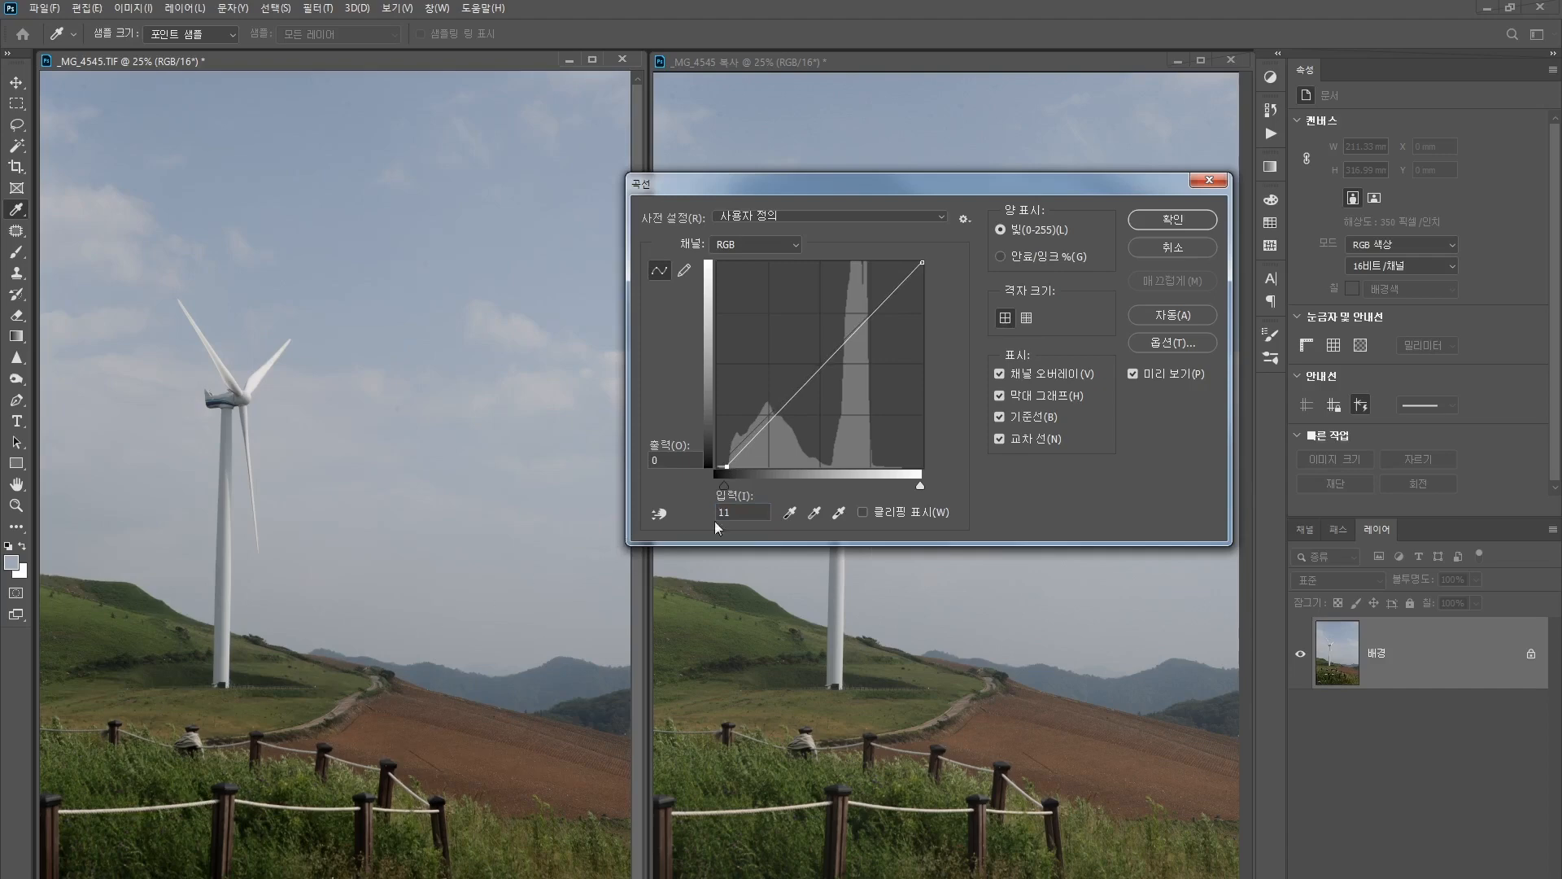
pyautogui.hotkey('ctrl', 'z')
pyautogui.hotkey('ctrl', 'z')
pyautogui.click(922, 261)
pyautogui.moveTo(922, 261); pyautogui.dragTo(912, 261)
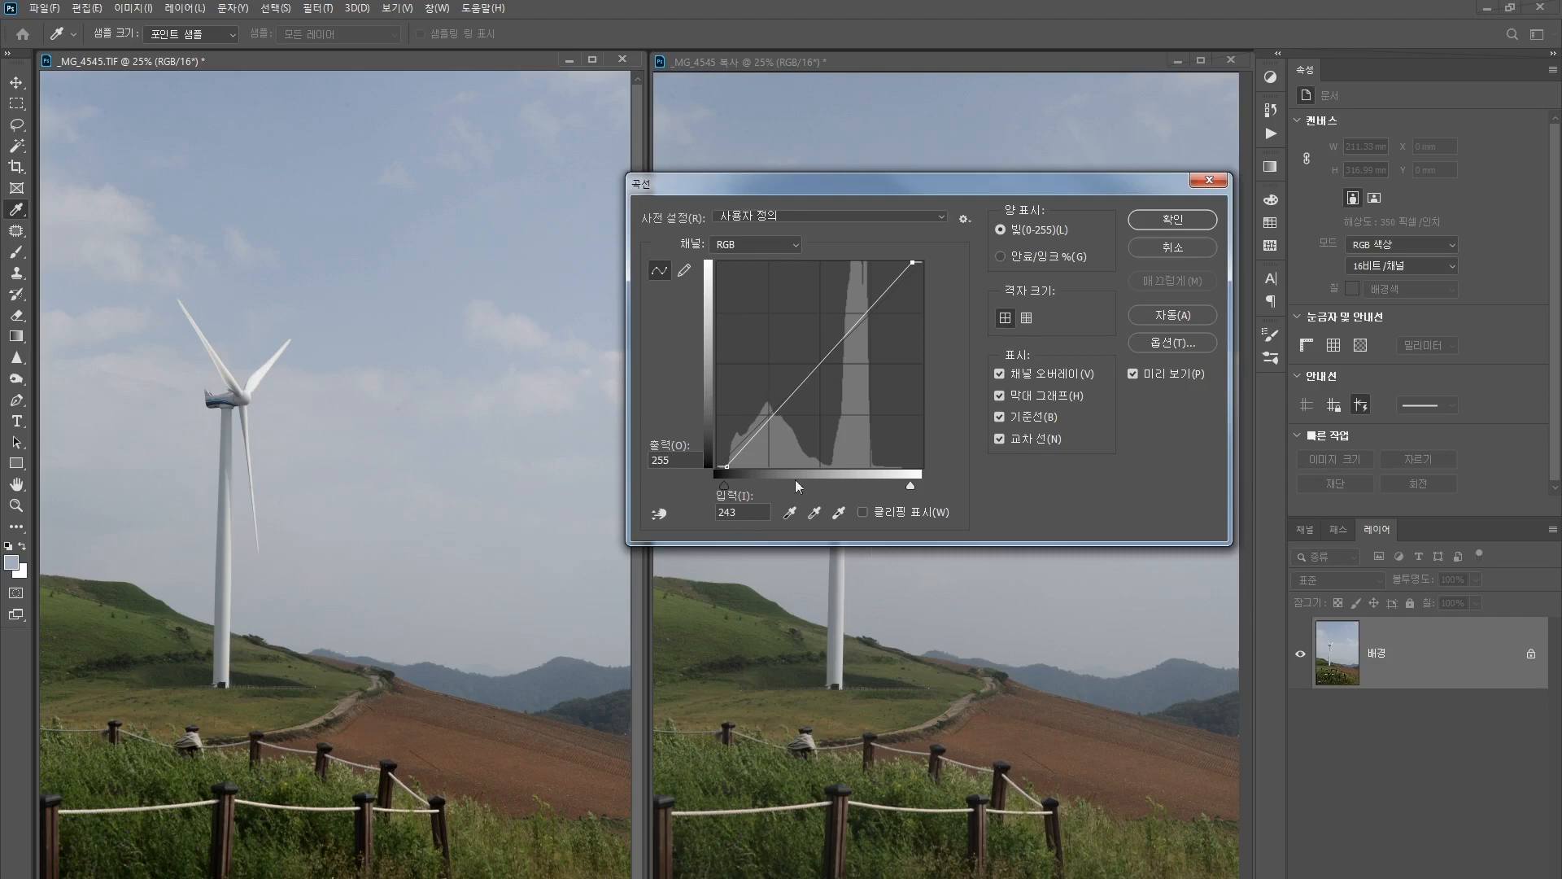
# Try a midtone point on the RGB curve at input/output 137/115, 122/137, 126/130 and 131/126, then remove it
pyautogui.click(820, 362)
pyautogui.moveTo(820, 362); pyautogui.dragTo(827, 374)
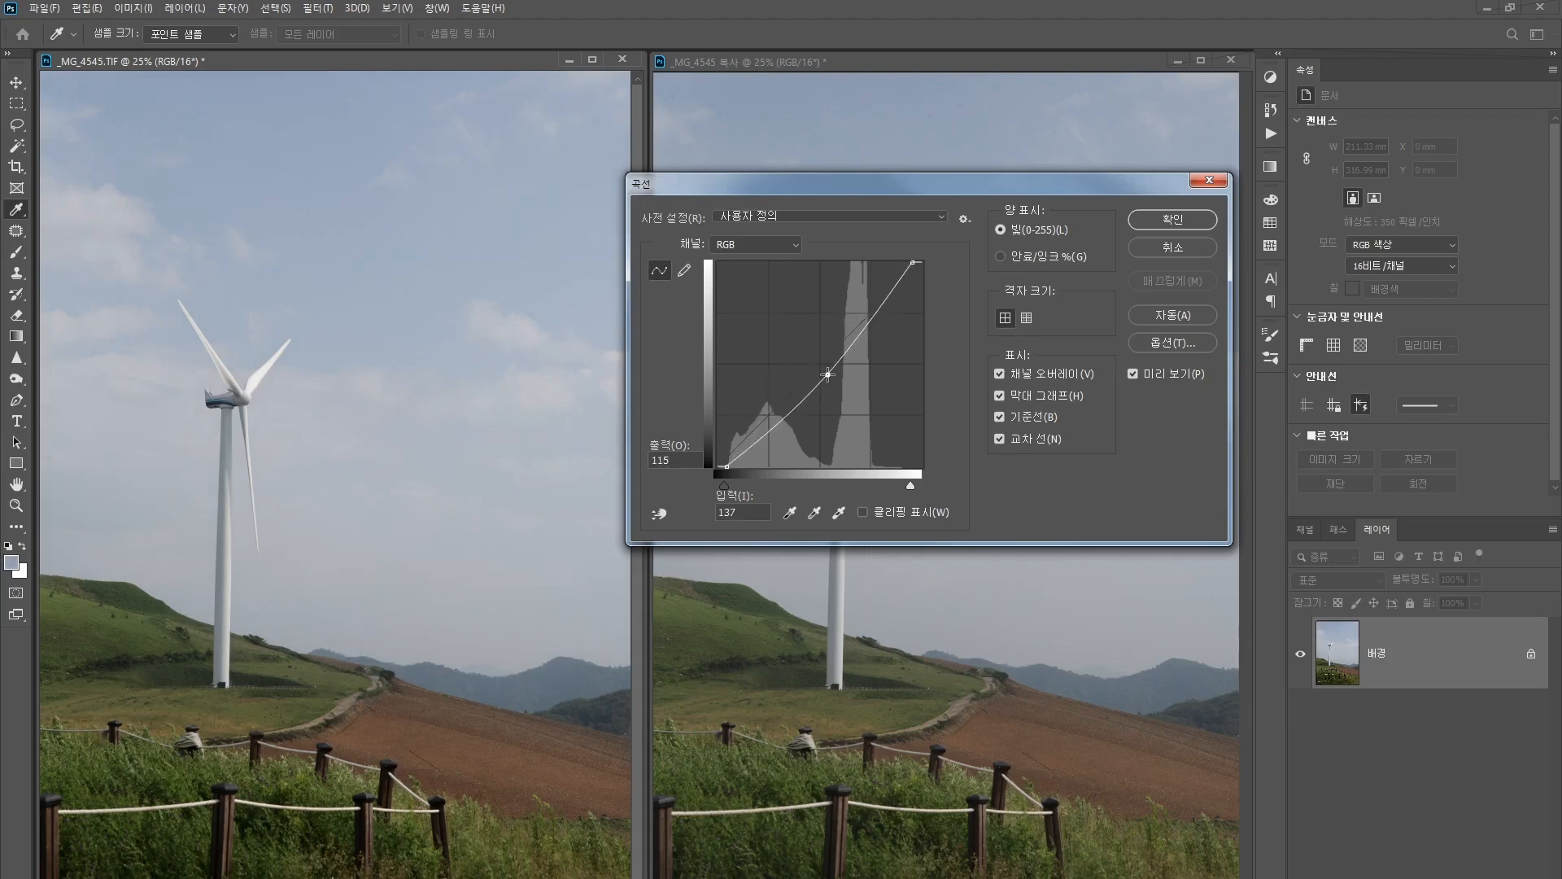
pyautogui.moveTo(828, 374); pyautogui.dragTo(816, 356)
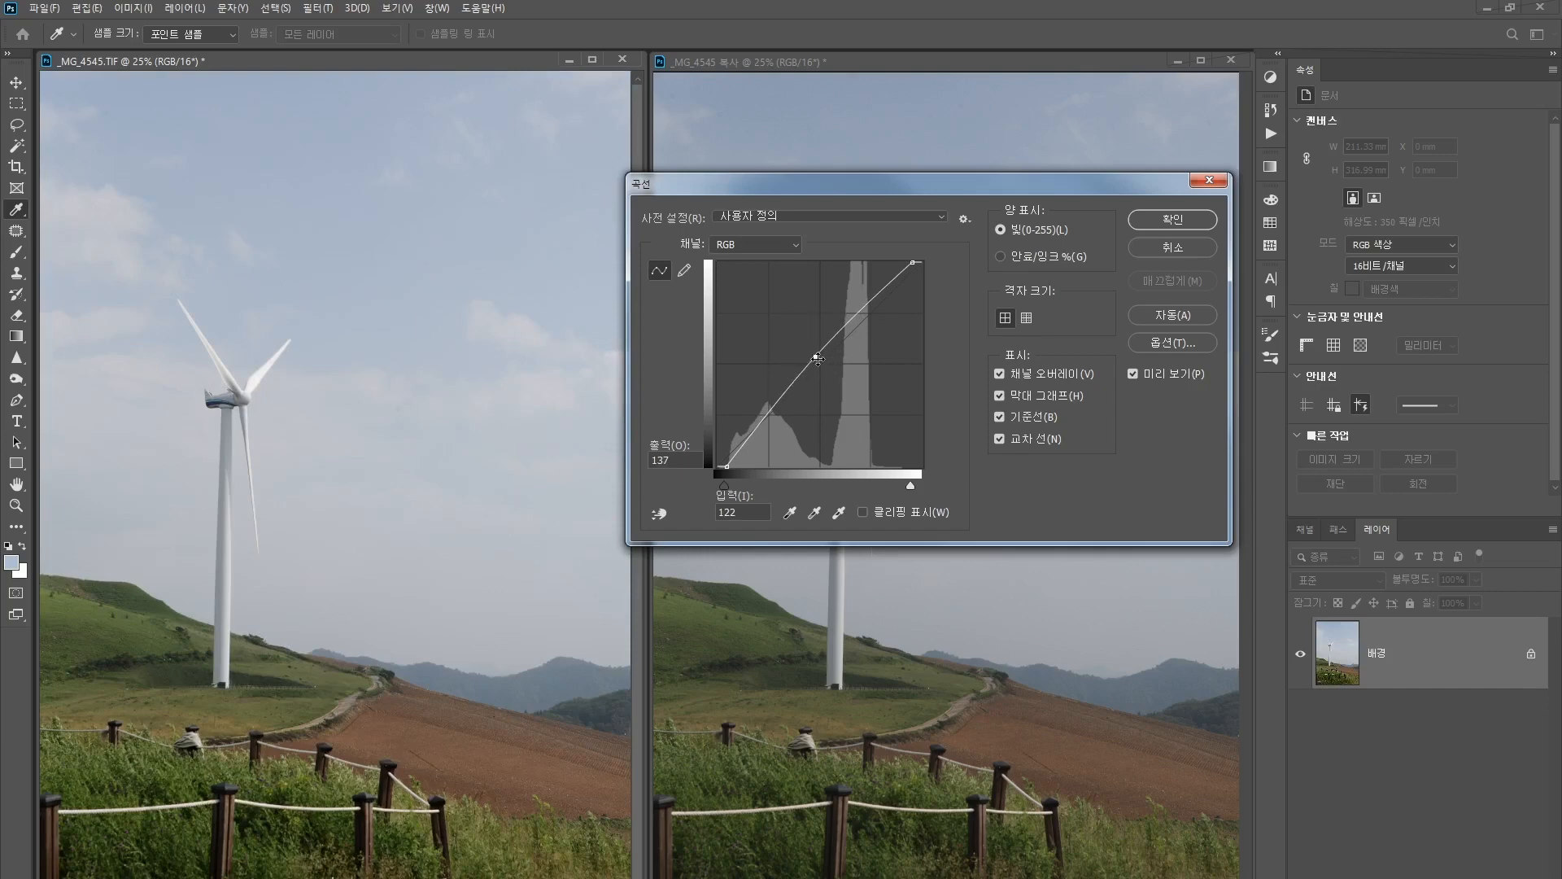
pyautogui.moveTo(816, 356); pyautogui.dragTo(819, 362)
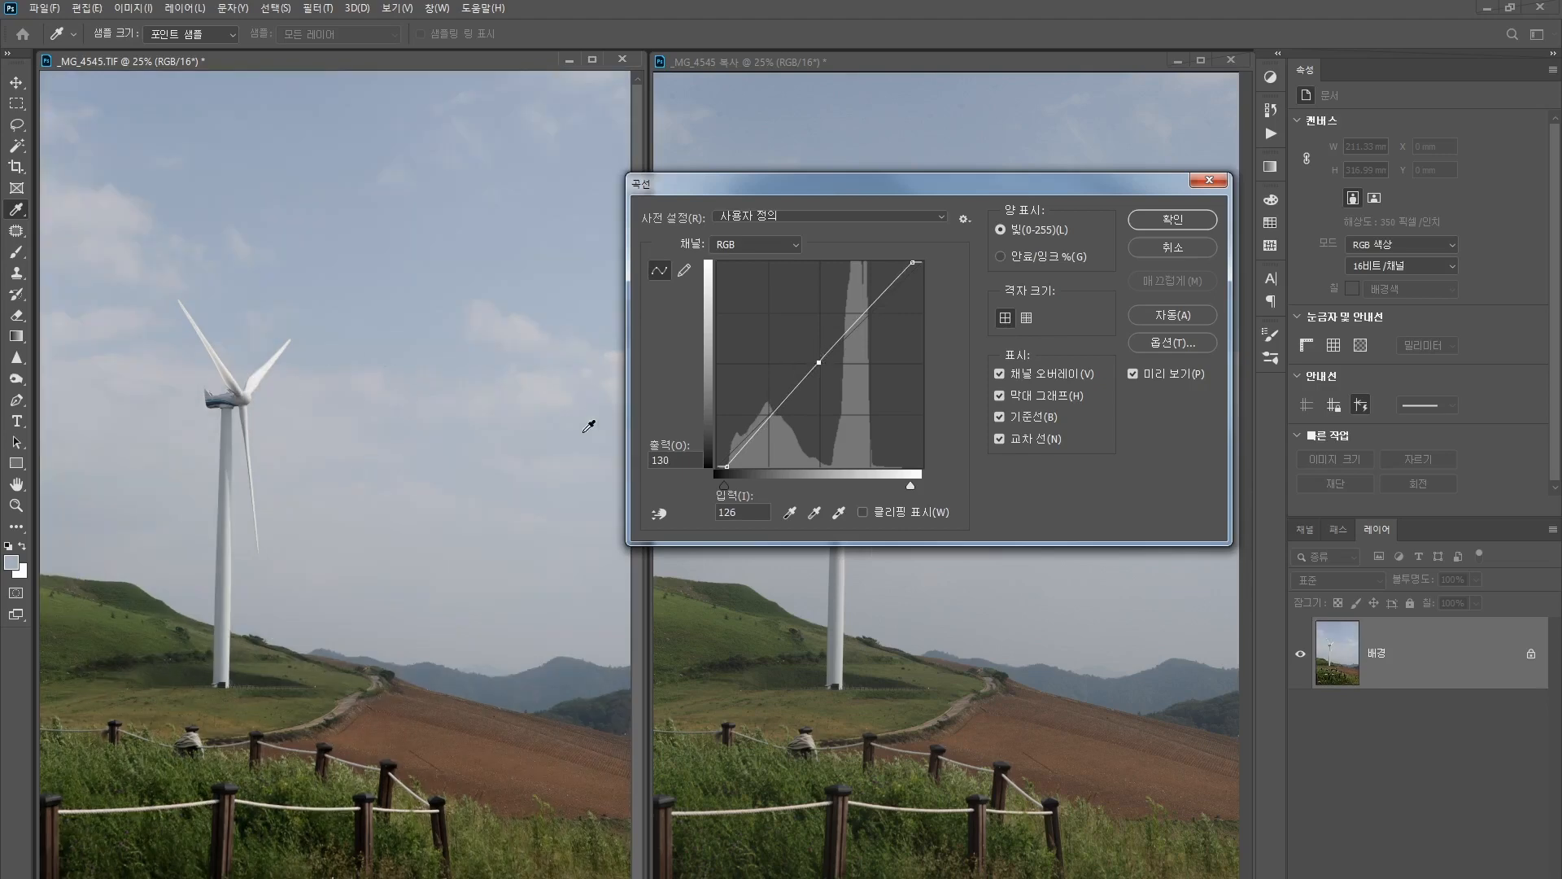
pyautogui.moveTo(818, 362); pyautogui.dragTo(822, 365)
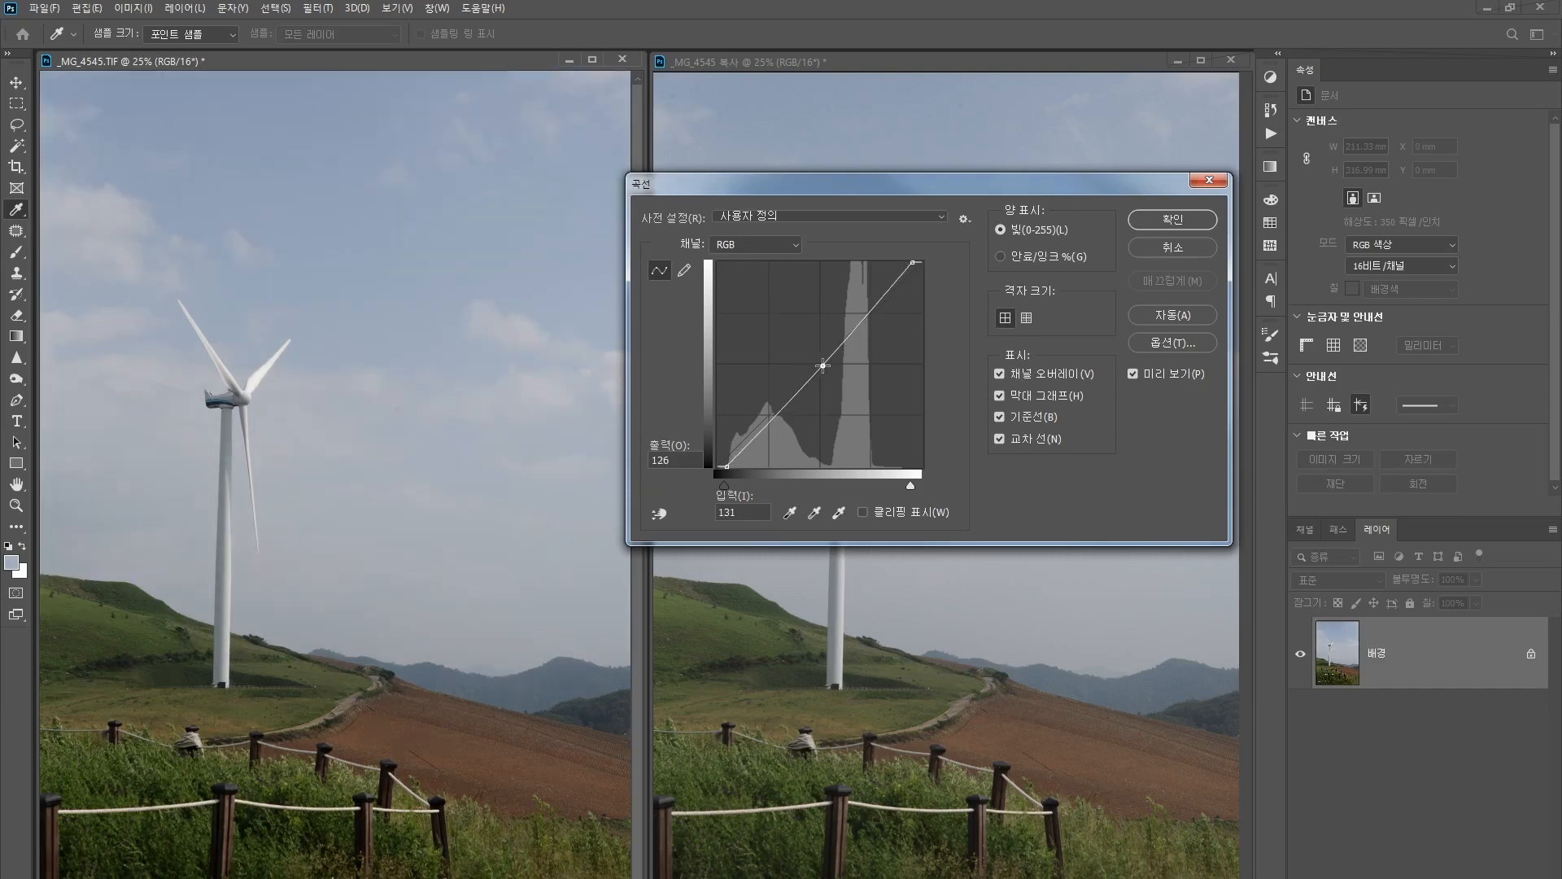
pyautogui.moveTo(823, 365); pyautogui.dragTo(944, 401)
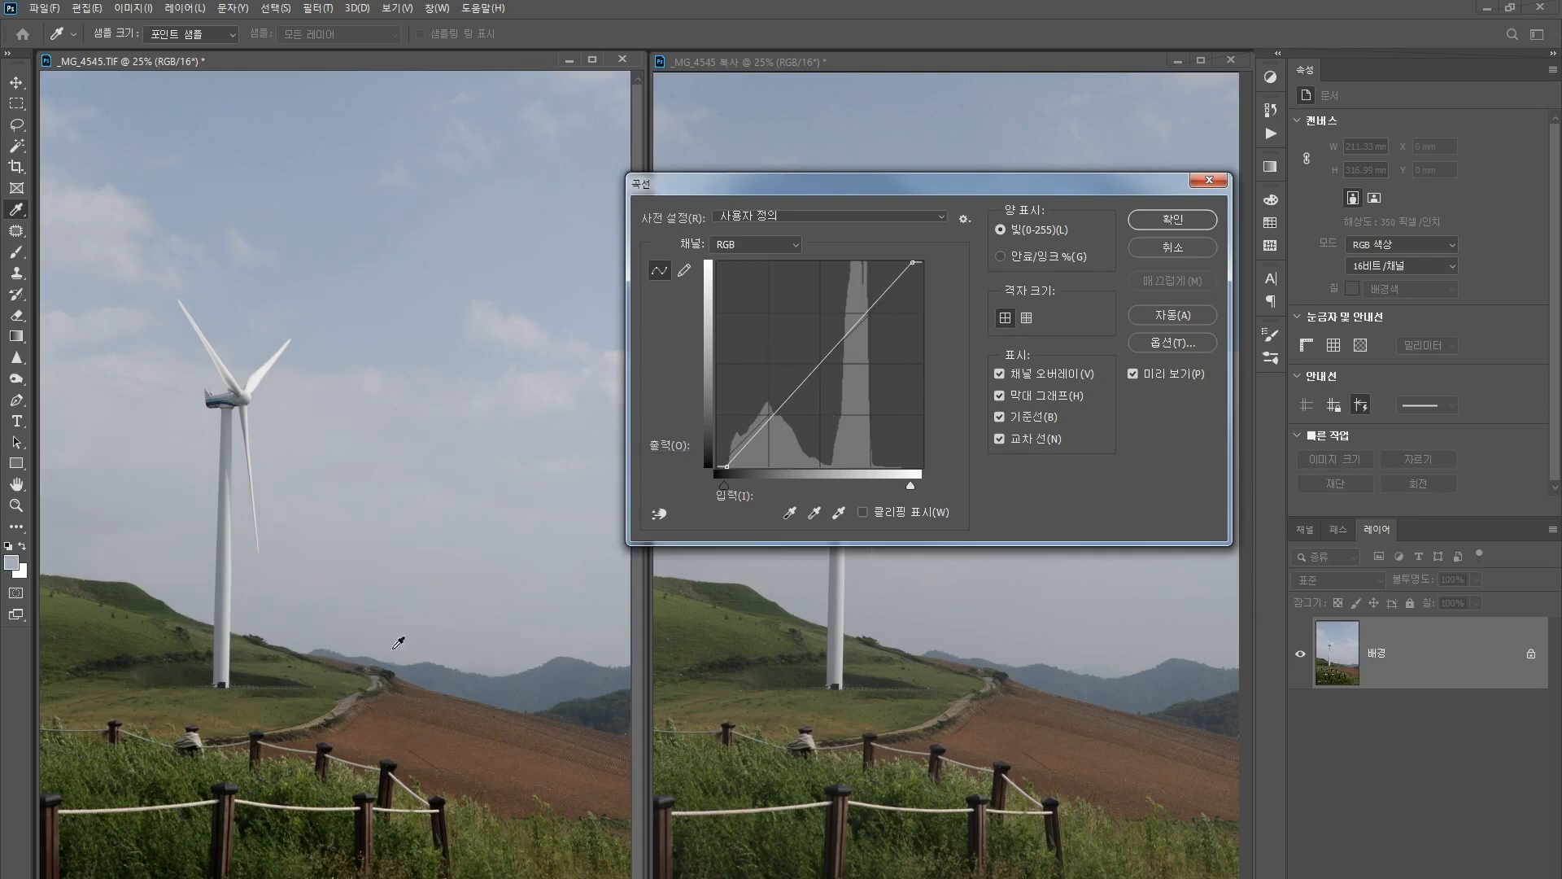
# Switch Curves to the green channel, try a midtone point at input 124 and output 135, then lower and remove it
pyautogui.click(792, 242)
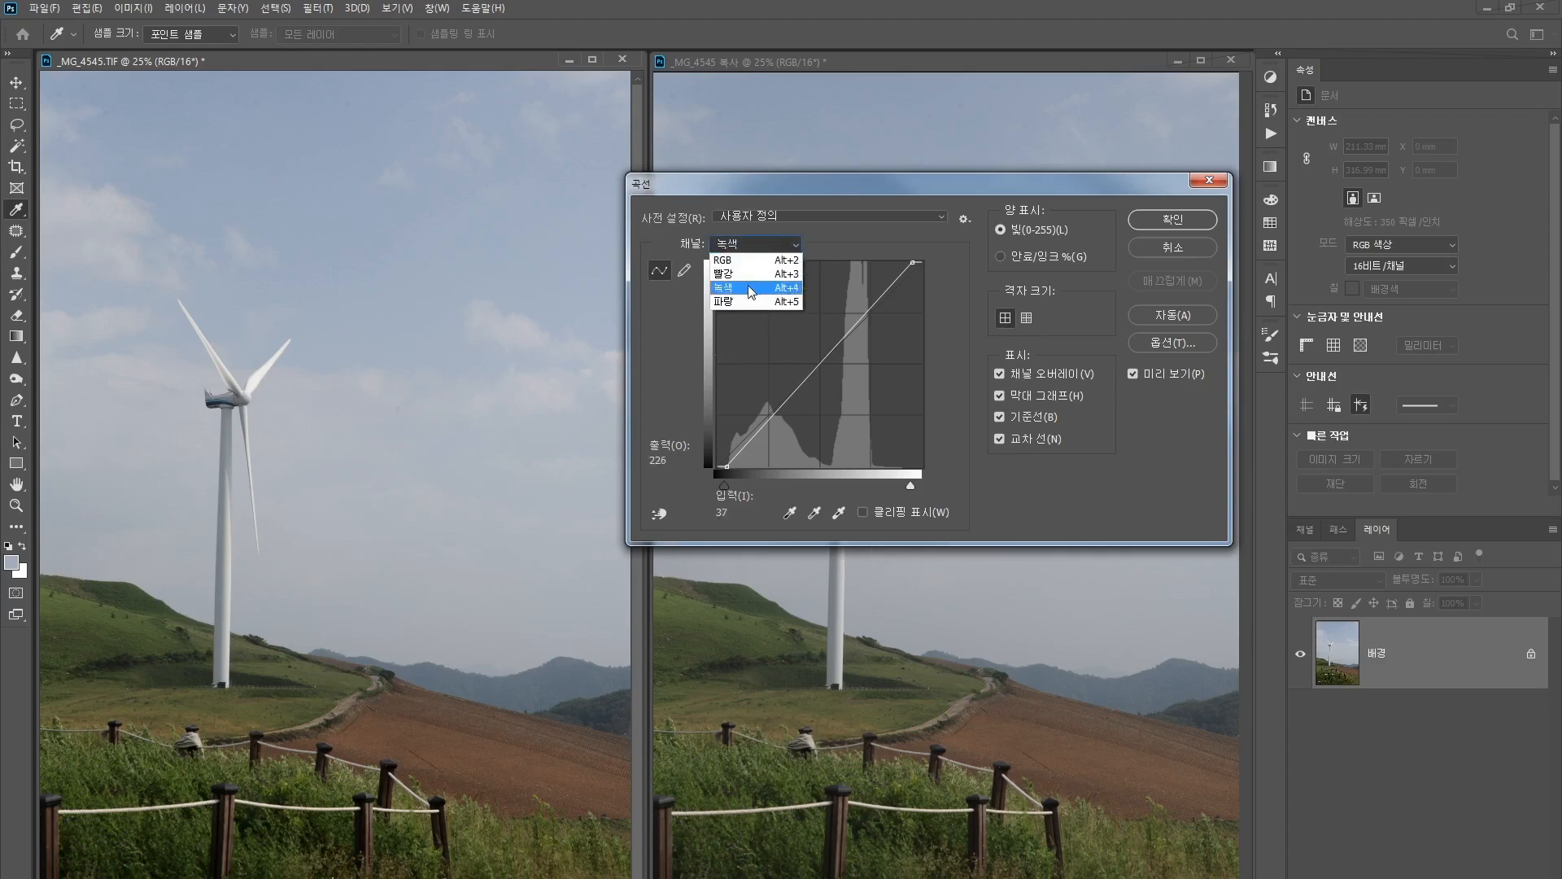
pyautogui.click(748, 288)
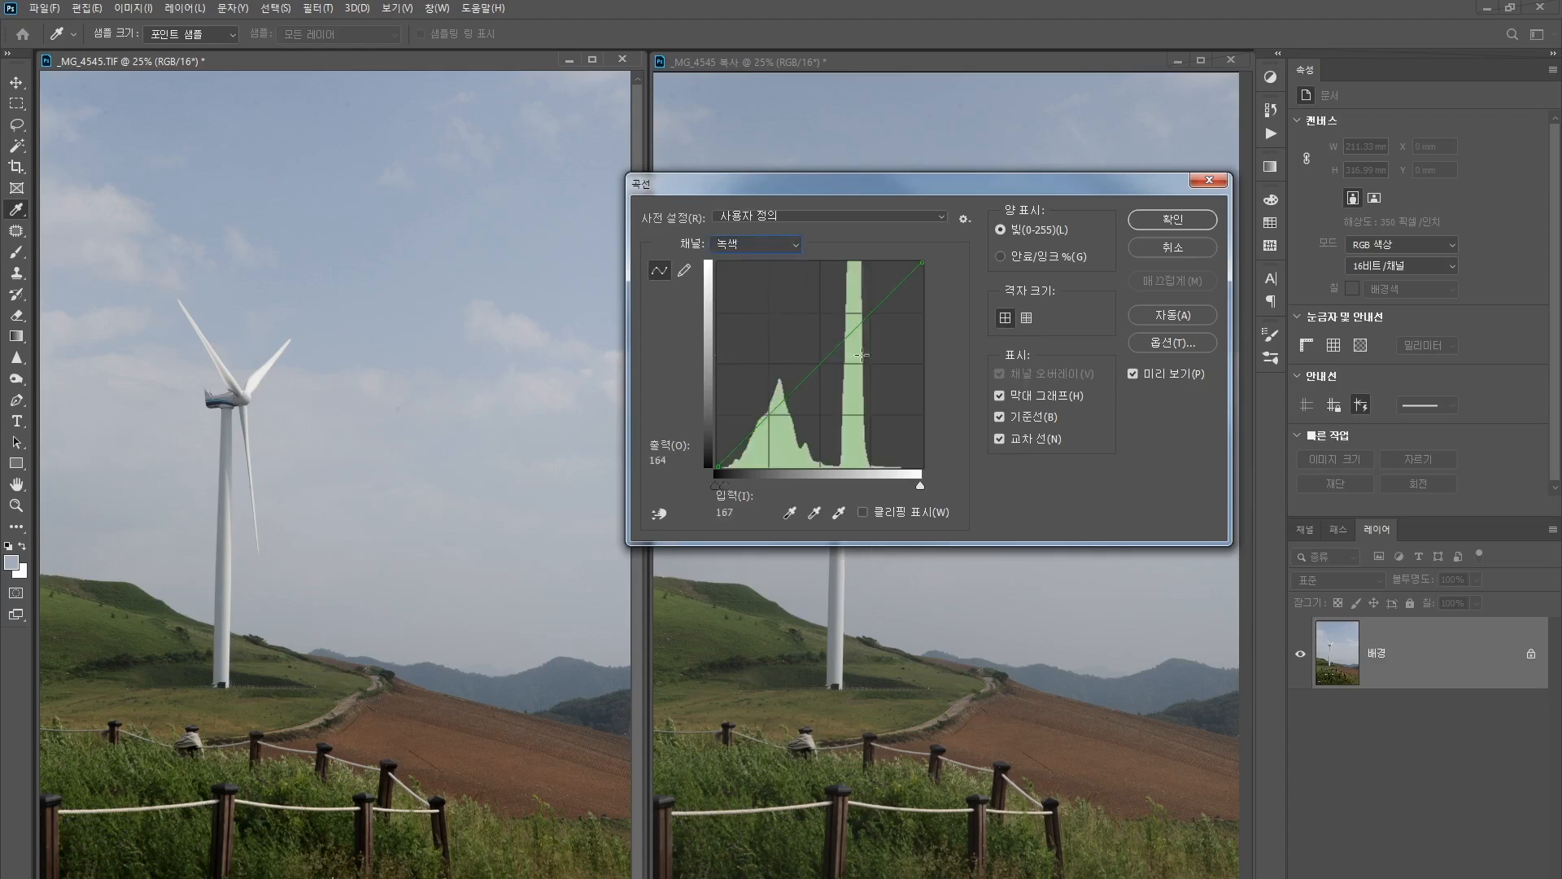
pyautogui.click(820, 360)
pyautogui.moveTo(820, 360); pyautogui.dragTo(816, 359)
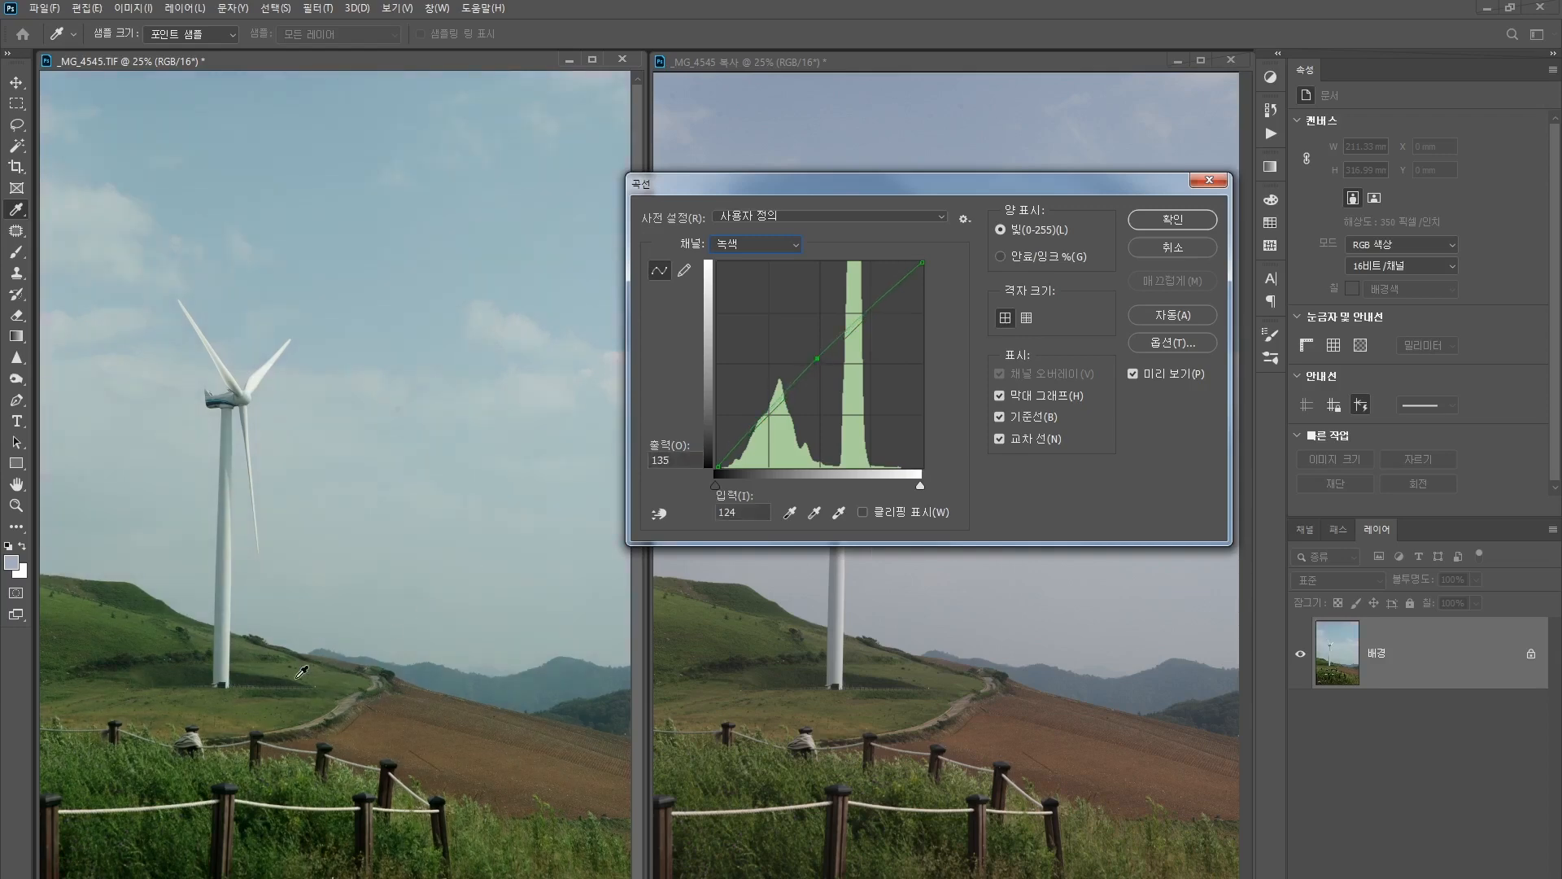
pyautogui.moveTo(817, 359); pyautogui.dragTo(822, 368)
pyautogui.click(822, 369)
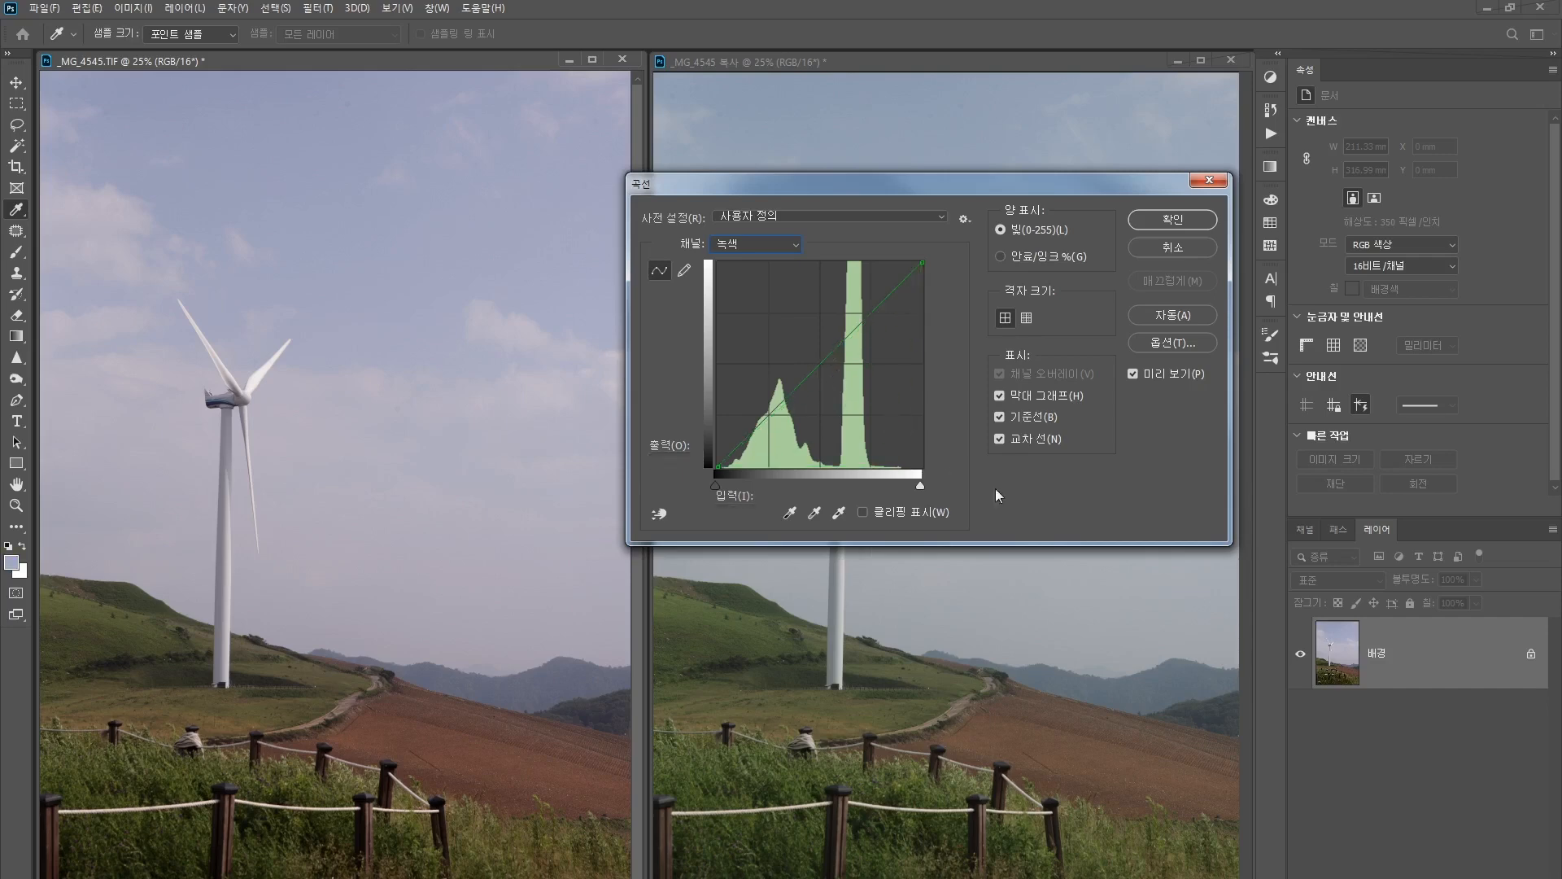
# Return Curves to the RGB channel, brighten the midtones with a point at input 122 and output 133, and apply the adjustment
pyautogui.click(787, 247)
pyautogui.click(768, 260)
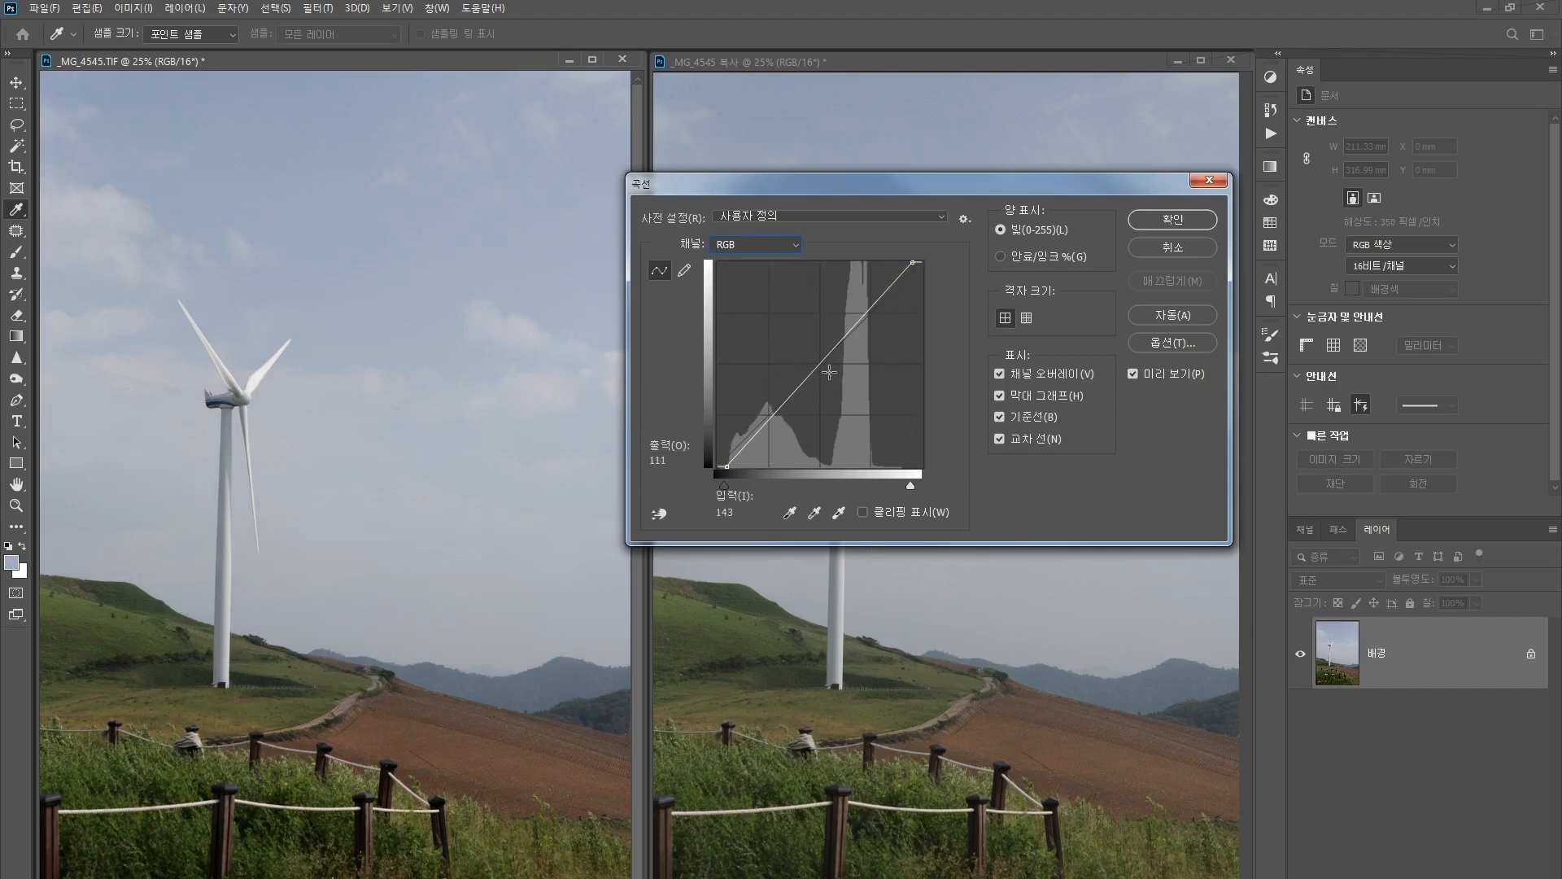
pyautogui.moveTo(818, 361); pyautogui.dragTo(815, 359)
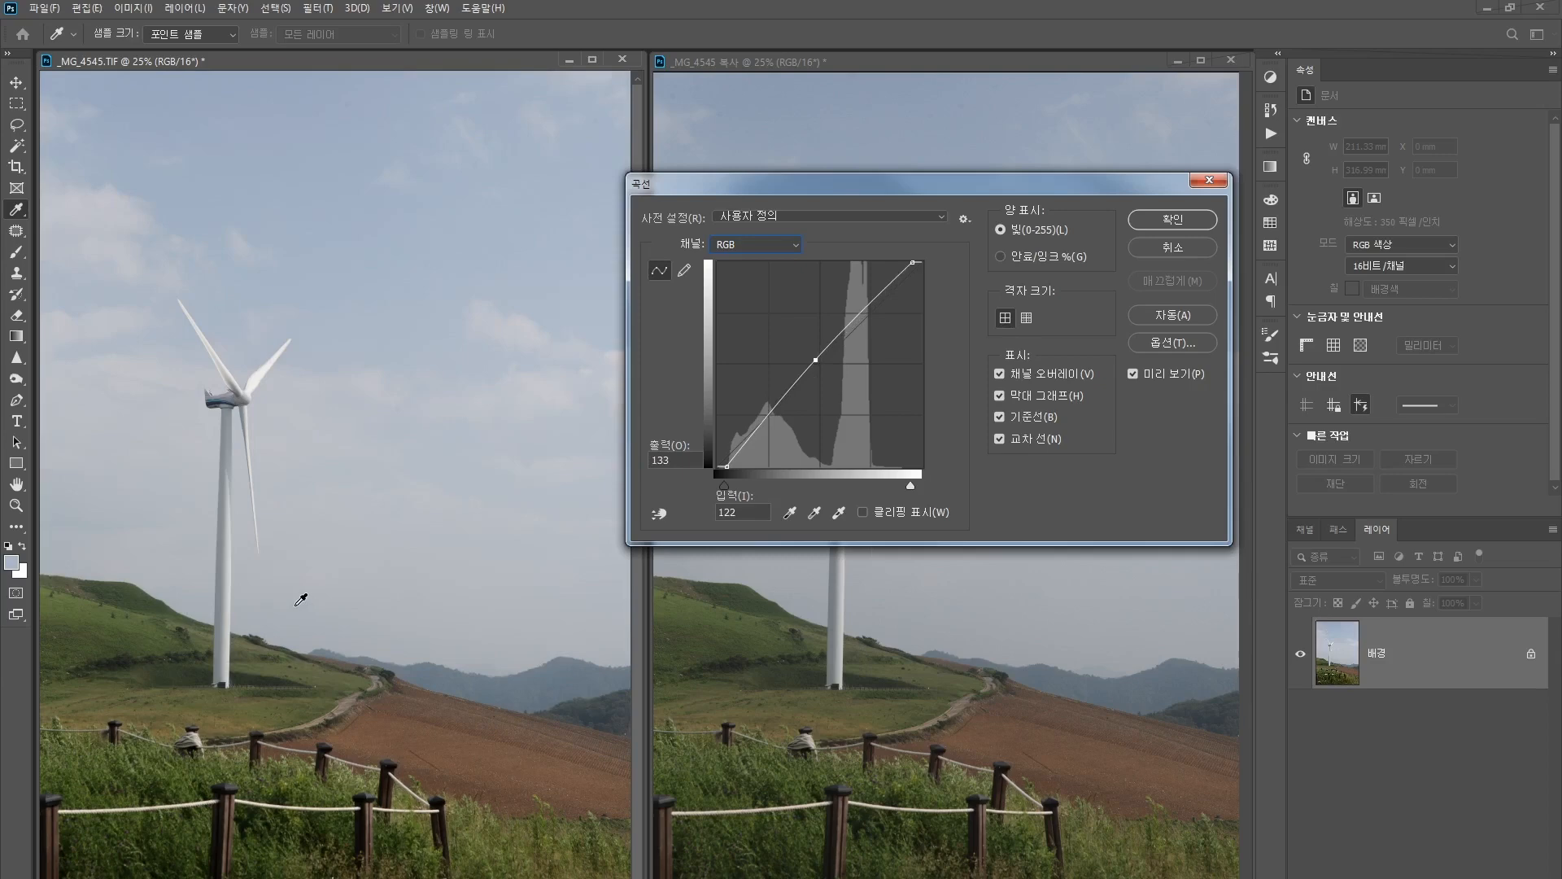
pyautogui.click(1159, 221)
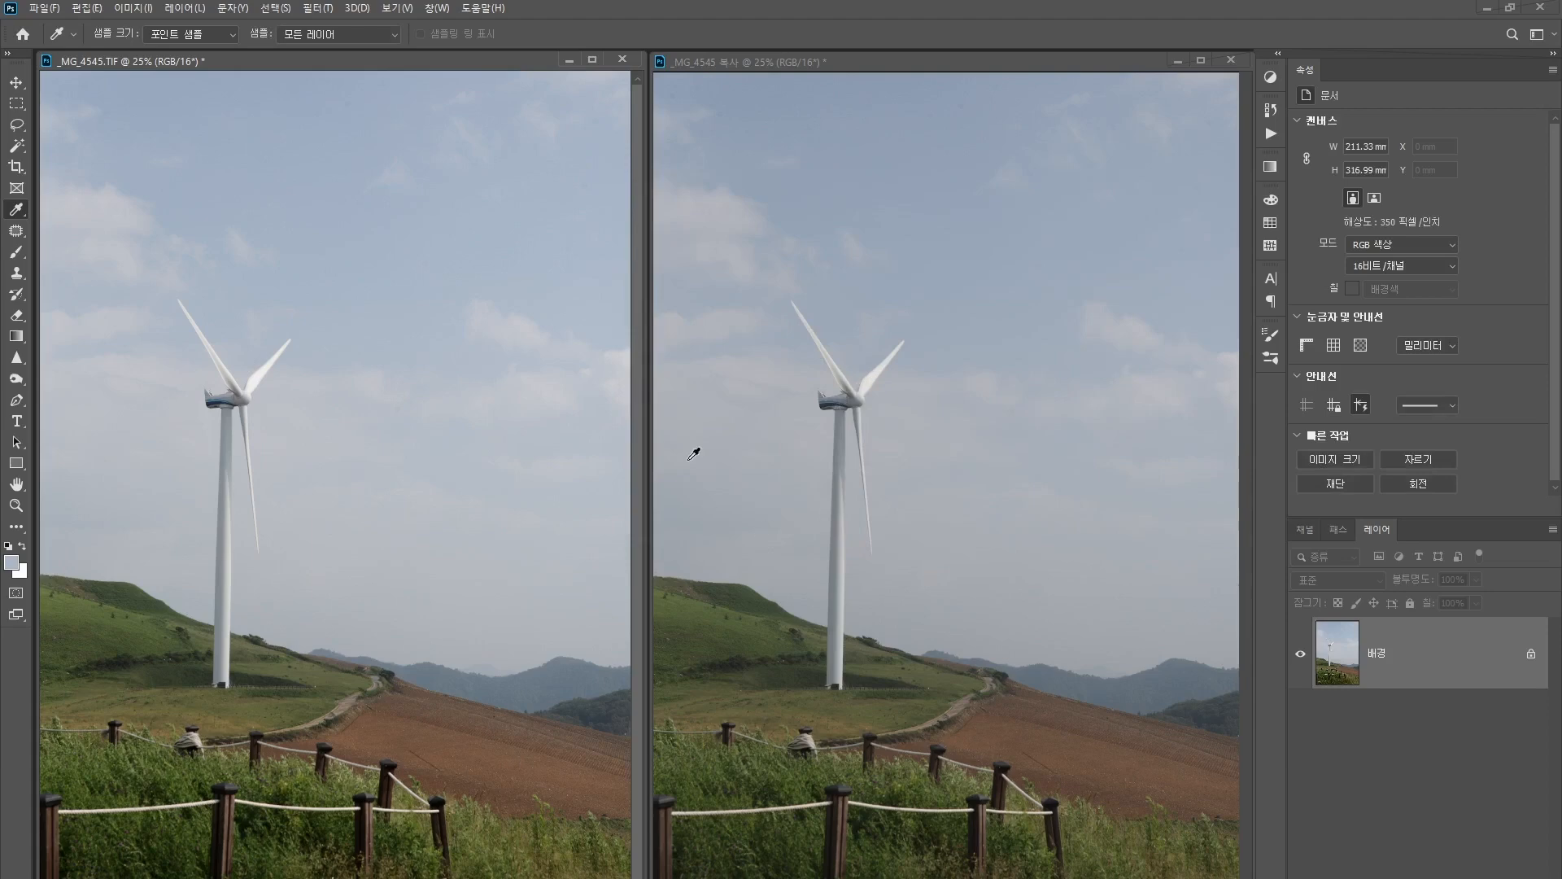
# Open Curves on the copy of the wind turbine photo and set the black point by sampling the dark fence post in the foreground
pyautogui.click(814, 68)
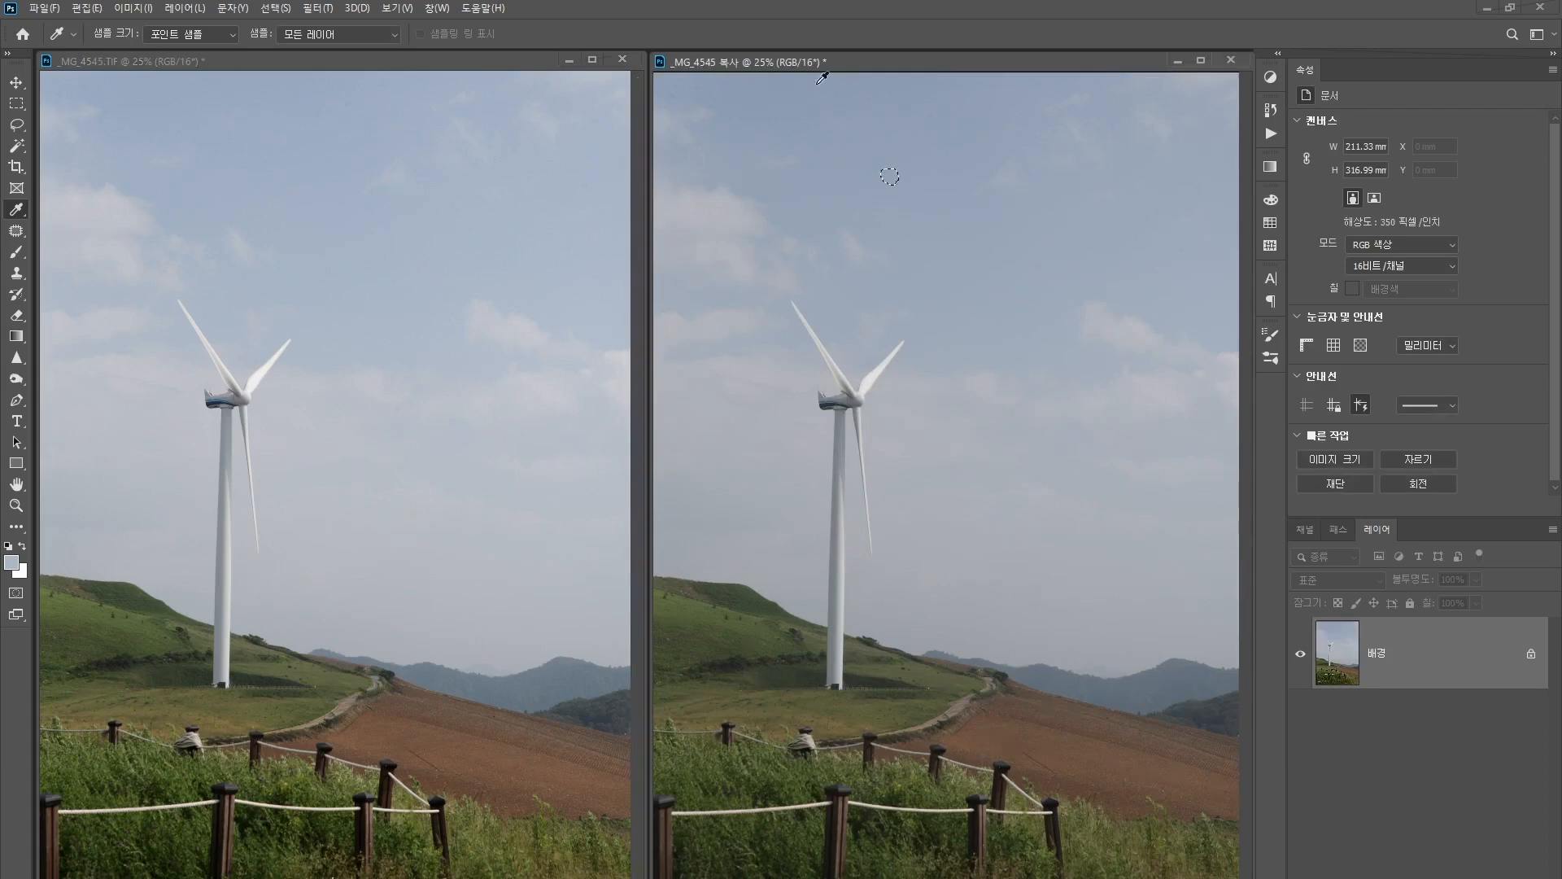
pyautogui.click(793, 365)
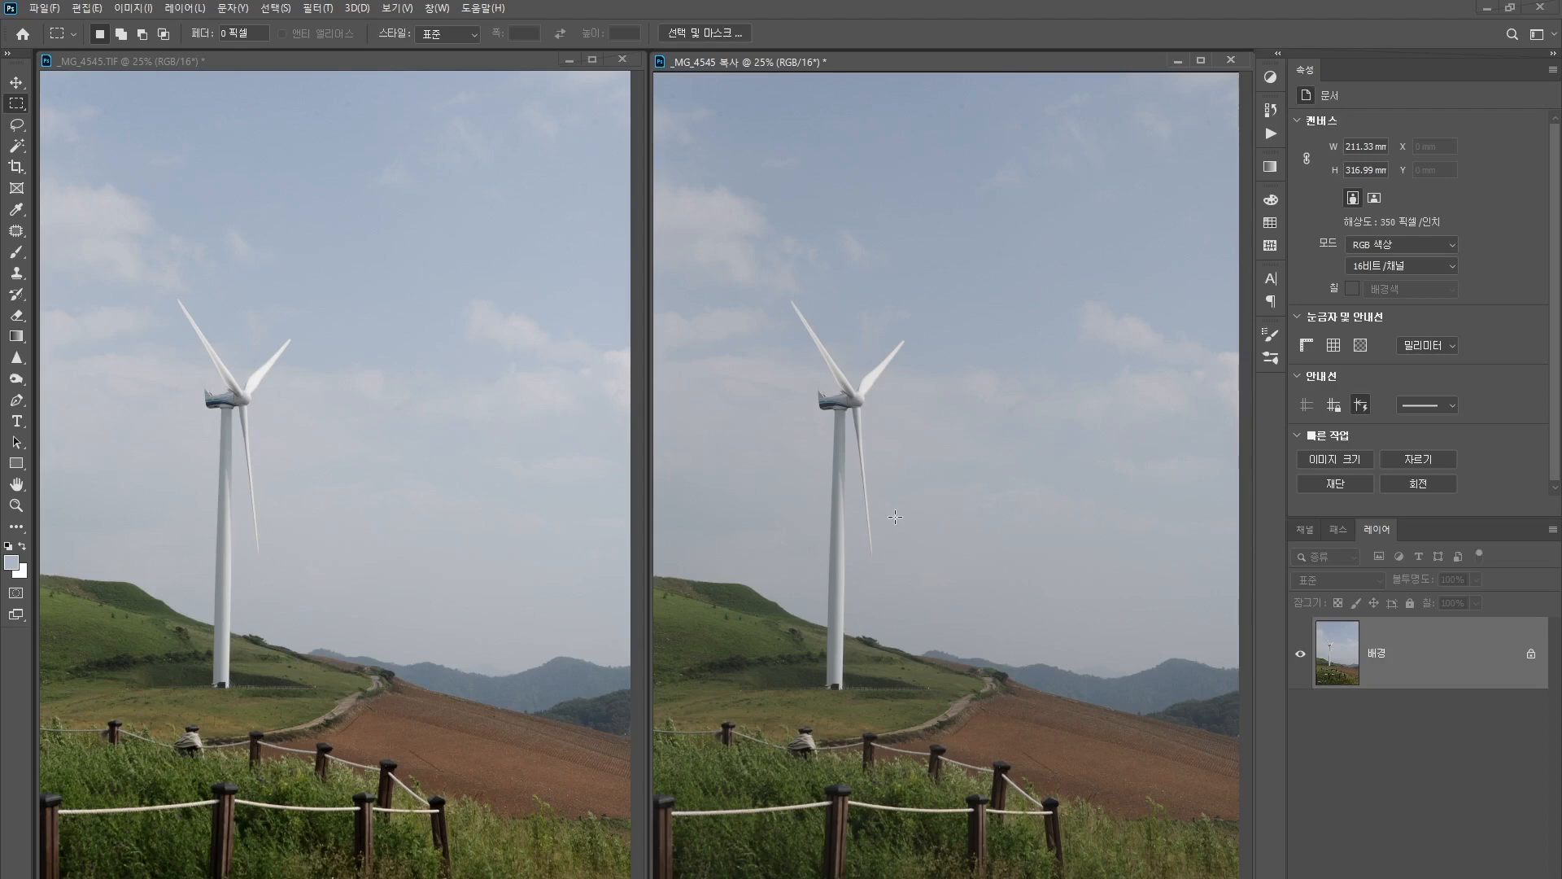
pyautogui.click(133, 9)
pyautogui.moveTo(142, 53)
pyautogui.click(325, 86)
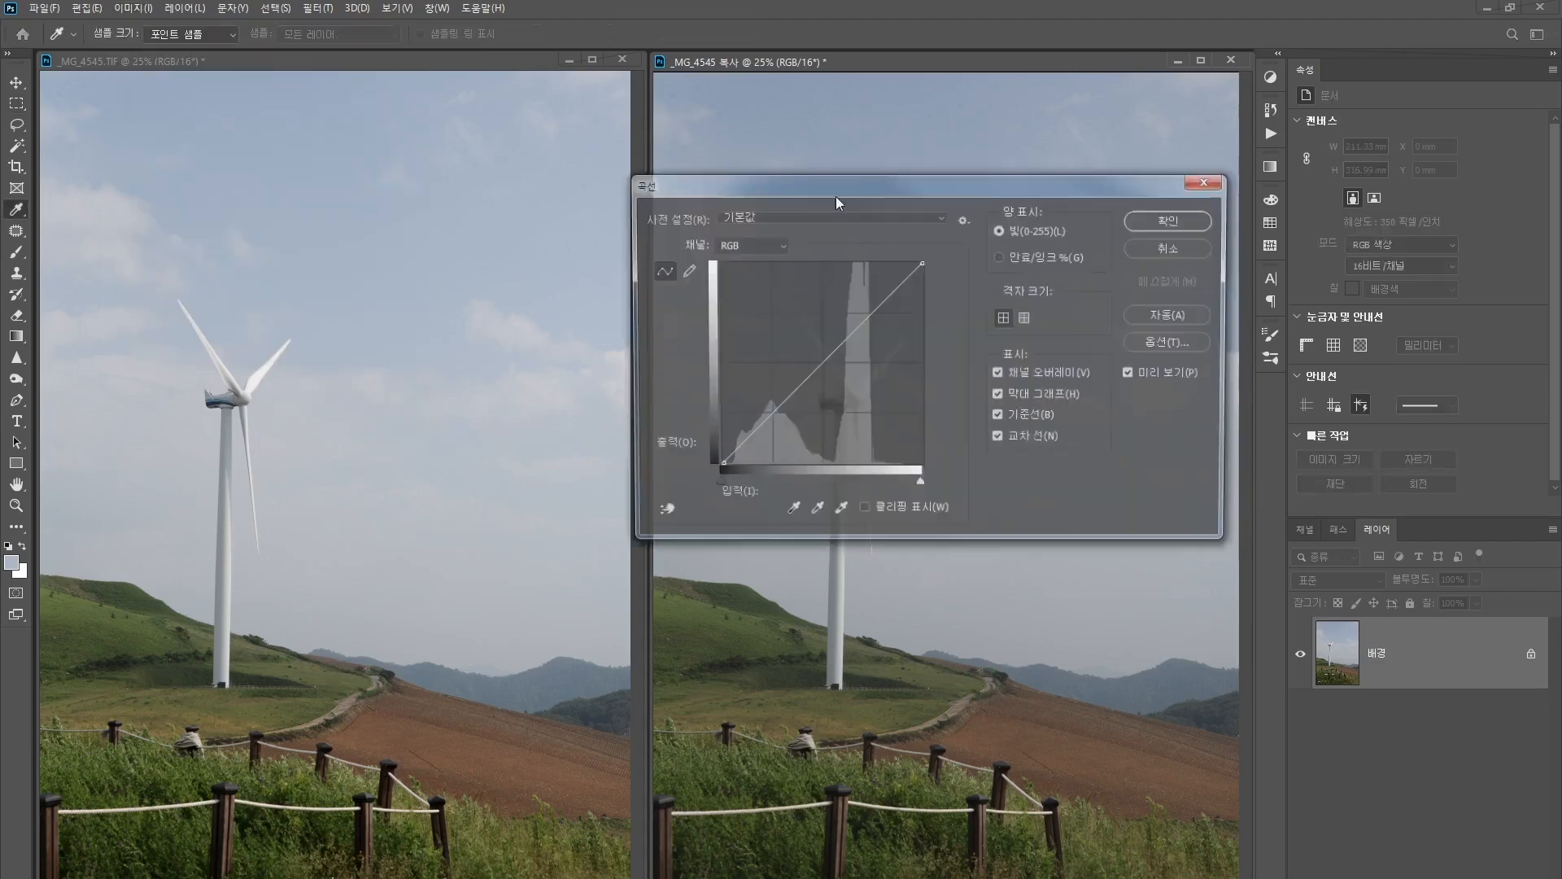
pyautogui.moveTo(906, 184); pyautogui.dragTo(992, 117)
pyautogui.click(878, 448)
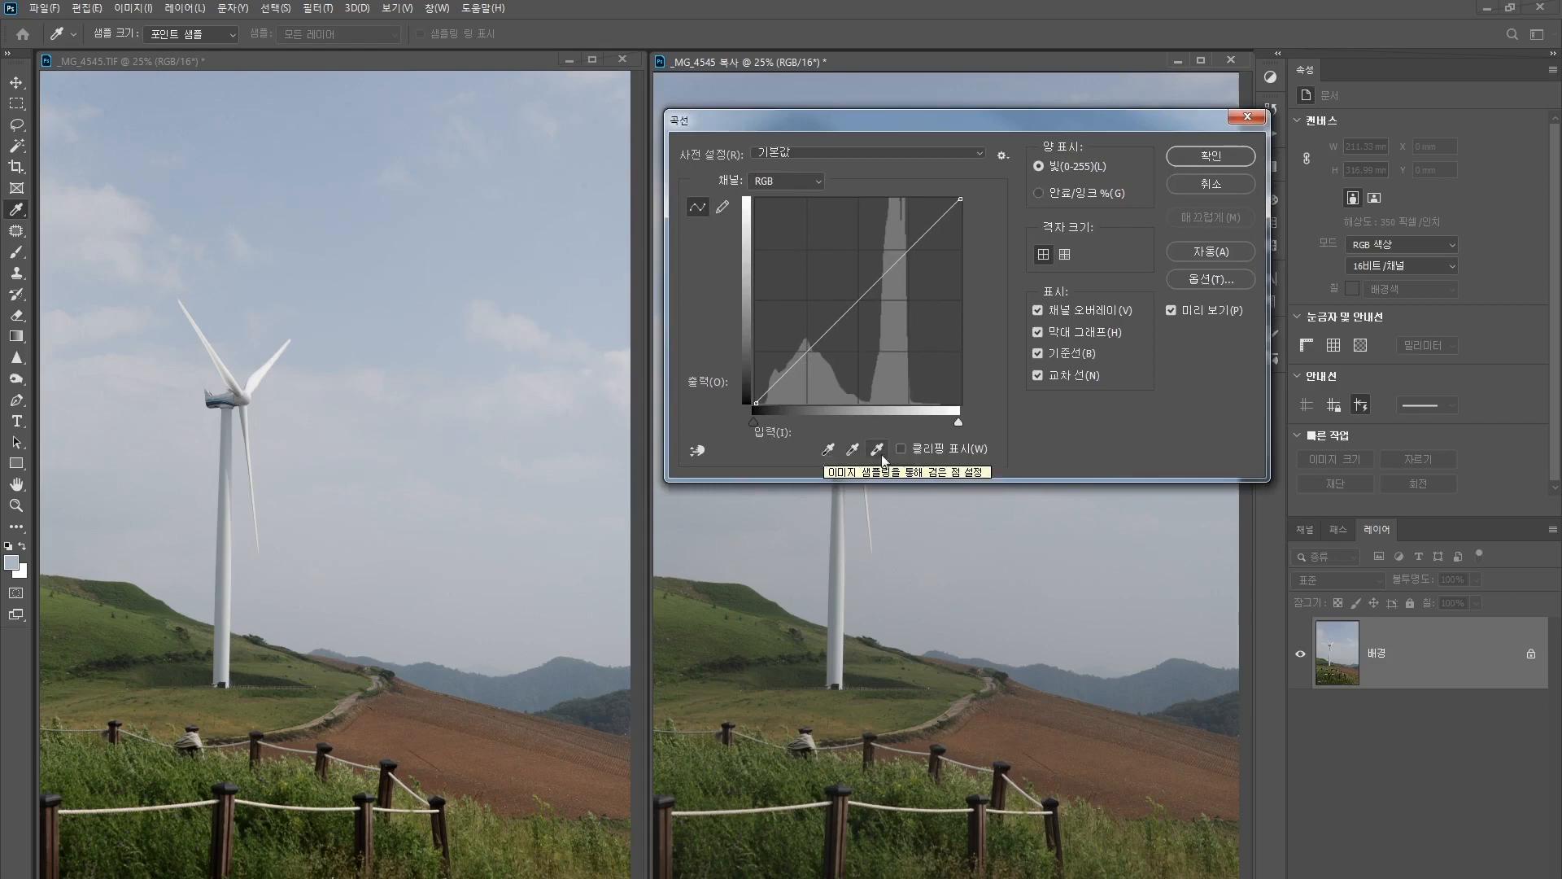
pyautogui.click(827, 450)
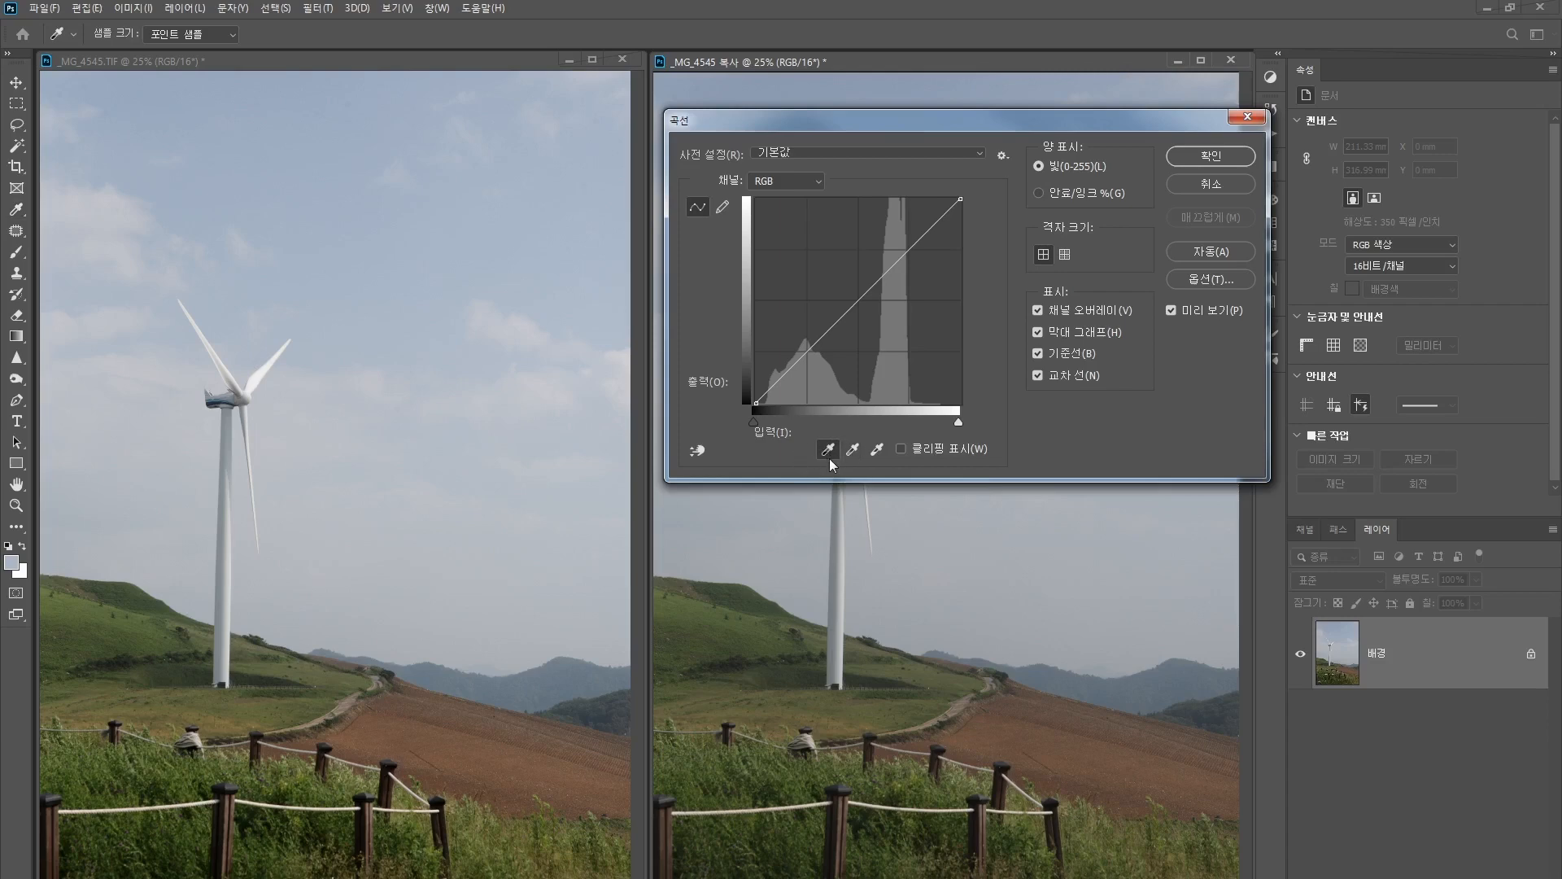
pyautogui.click(829, 457)
pyautogui.click(829, 449)
pyautogui.click(981, 795)
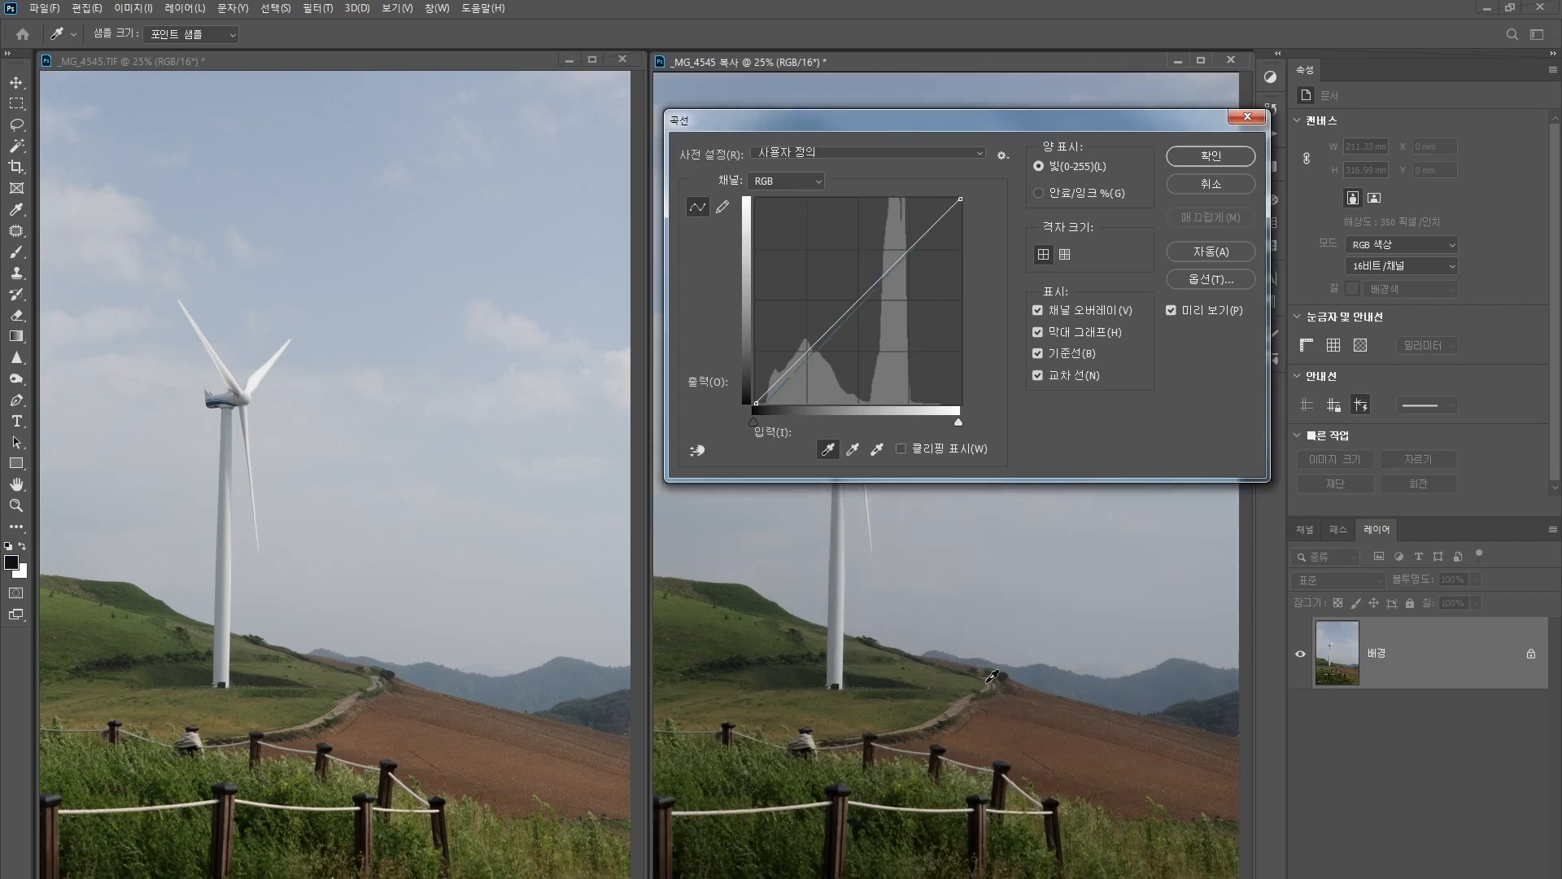
# Set the white point by sampling the turbine's bright blade, keeping the dialog clear of the copy
pyautogui.moveTo(979, 125); pyautogui.dragTo(462, 101)
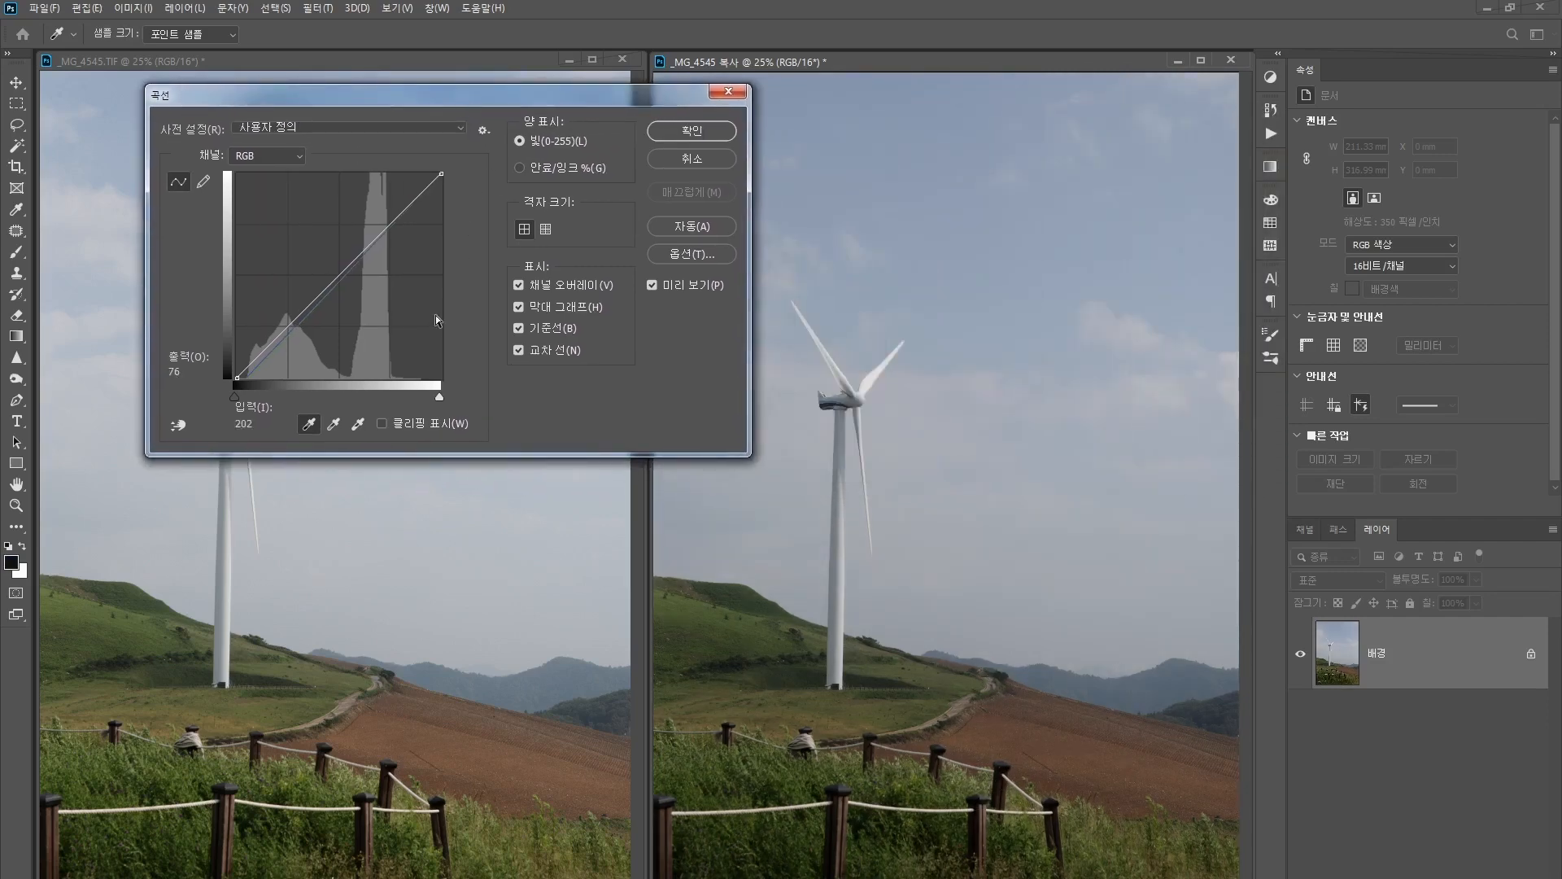
pyautogui.click(358, 426)
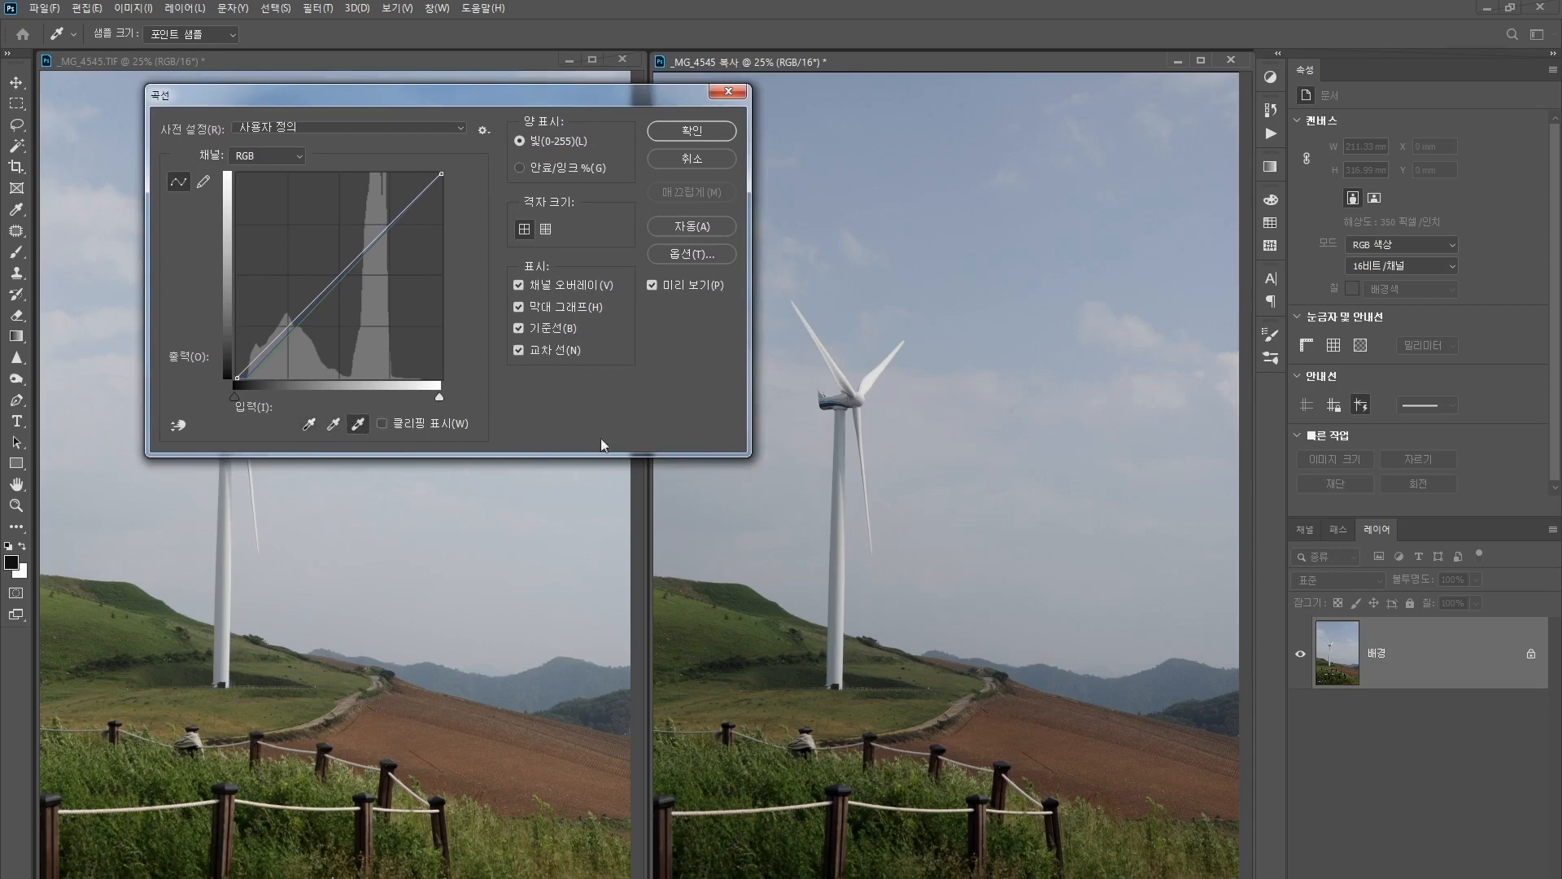
pyautogui.click(875, 374)
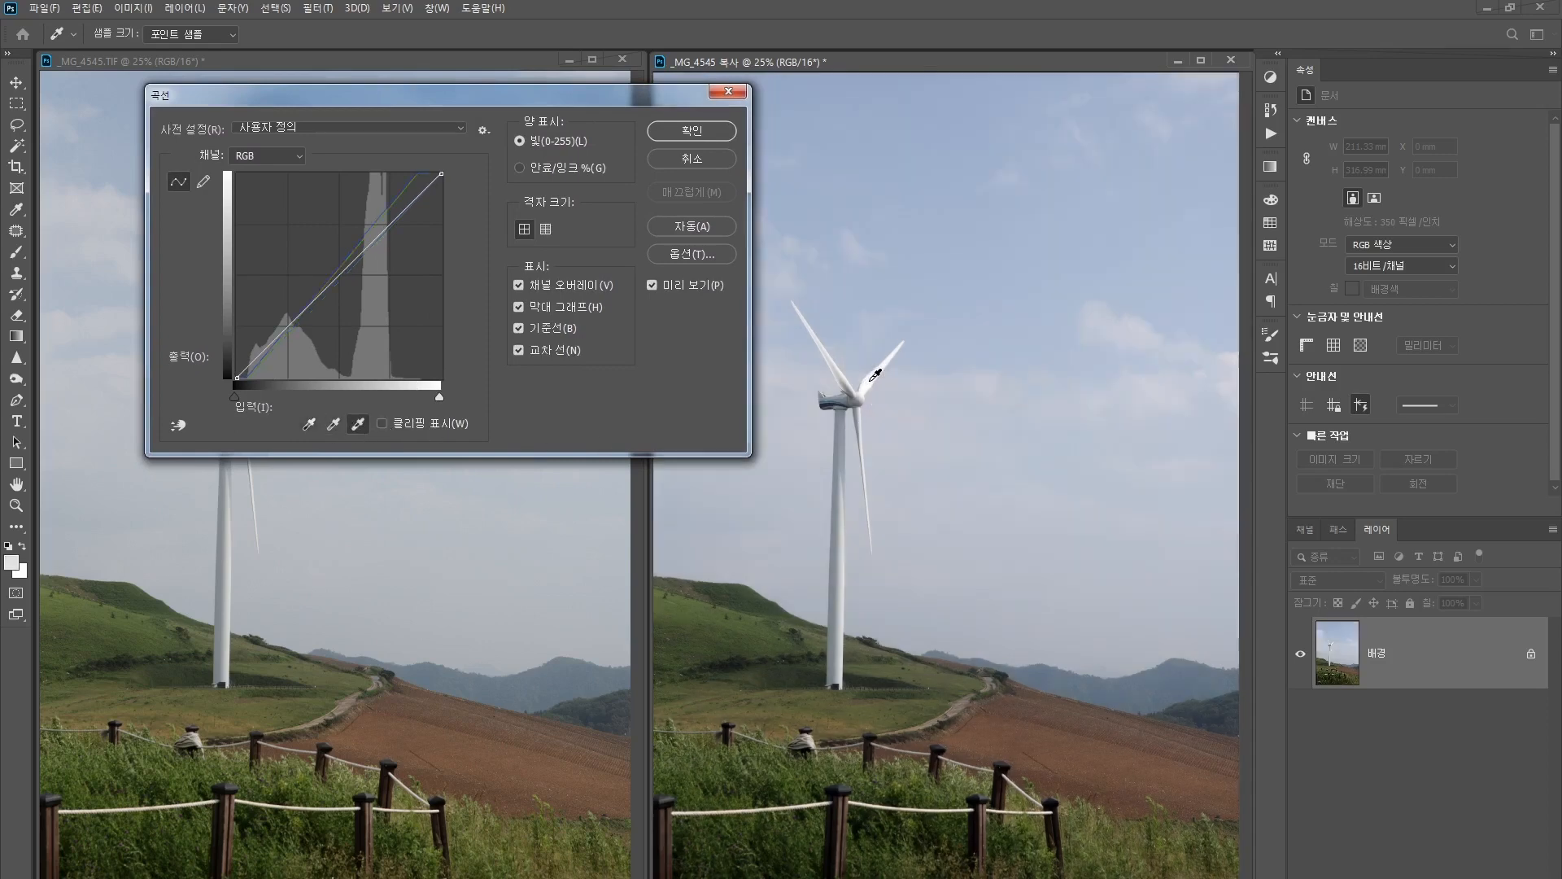
pyautogui.moveTo(680, 95); pyautogui.dragTo(1203, 513)
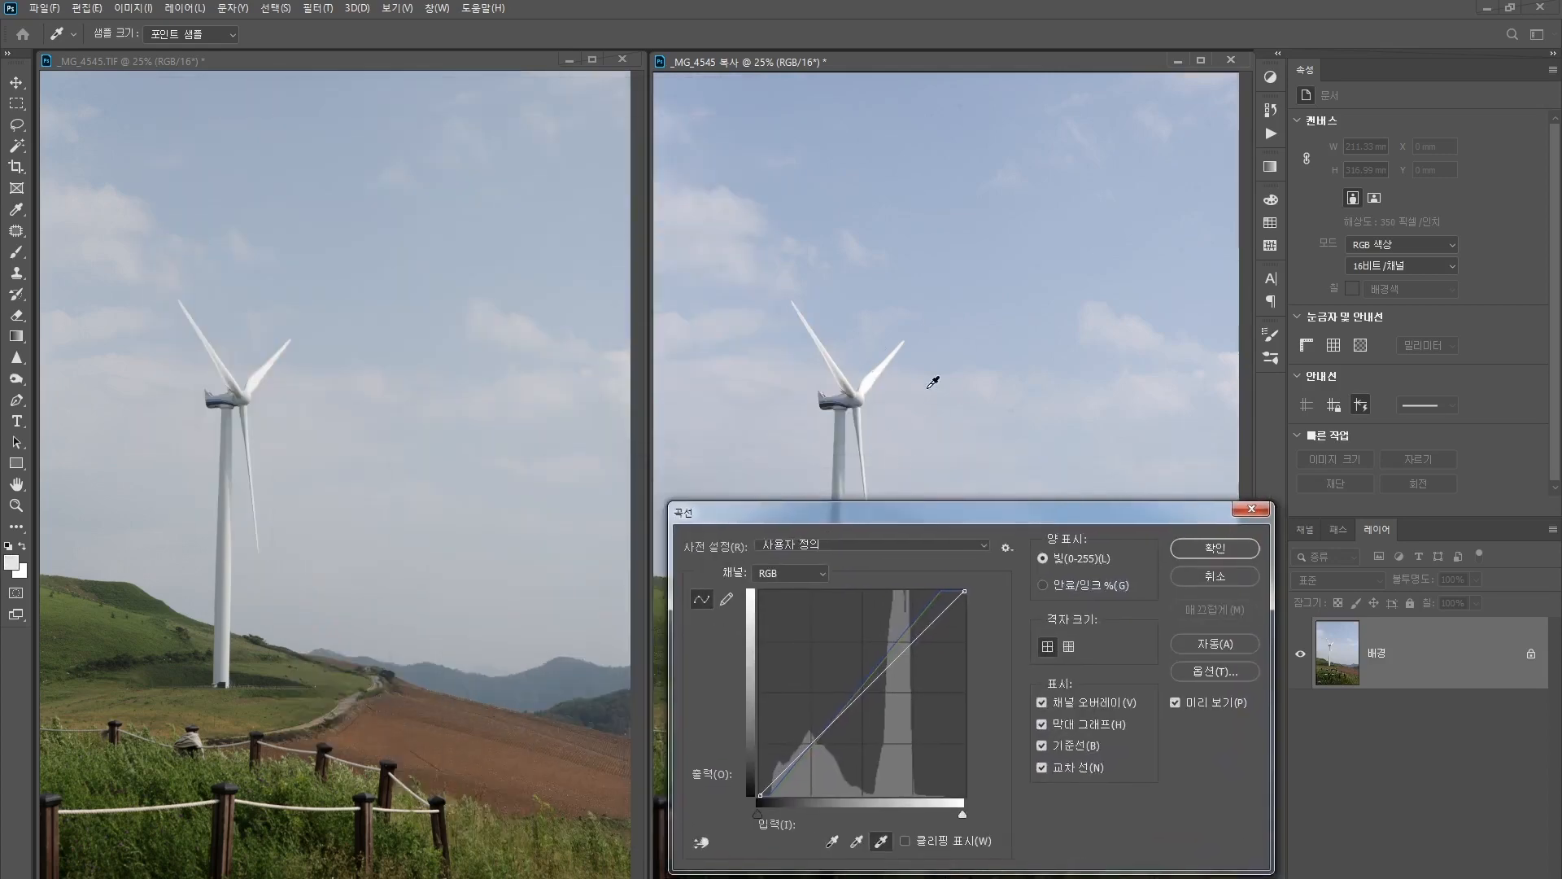
pyautogui.moveTo(925, 511); pyautogui.dragTo(412, 324)
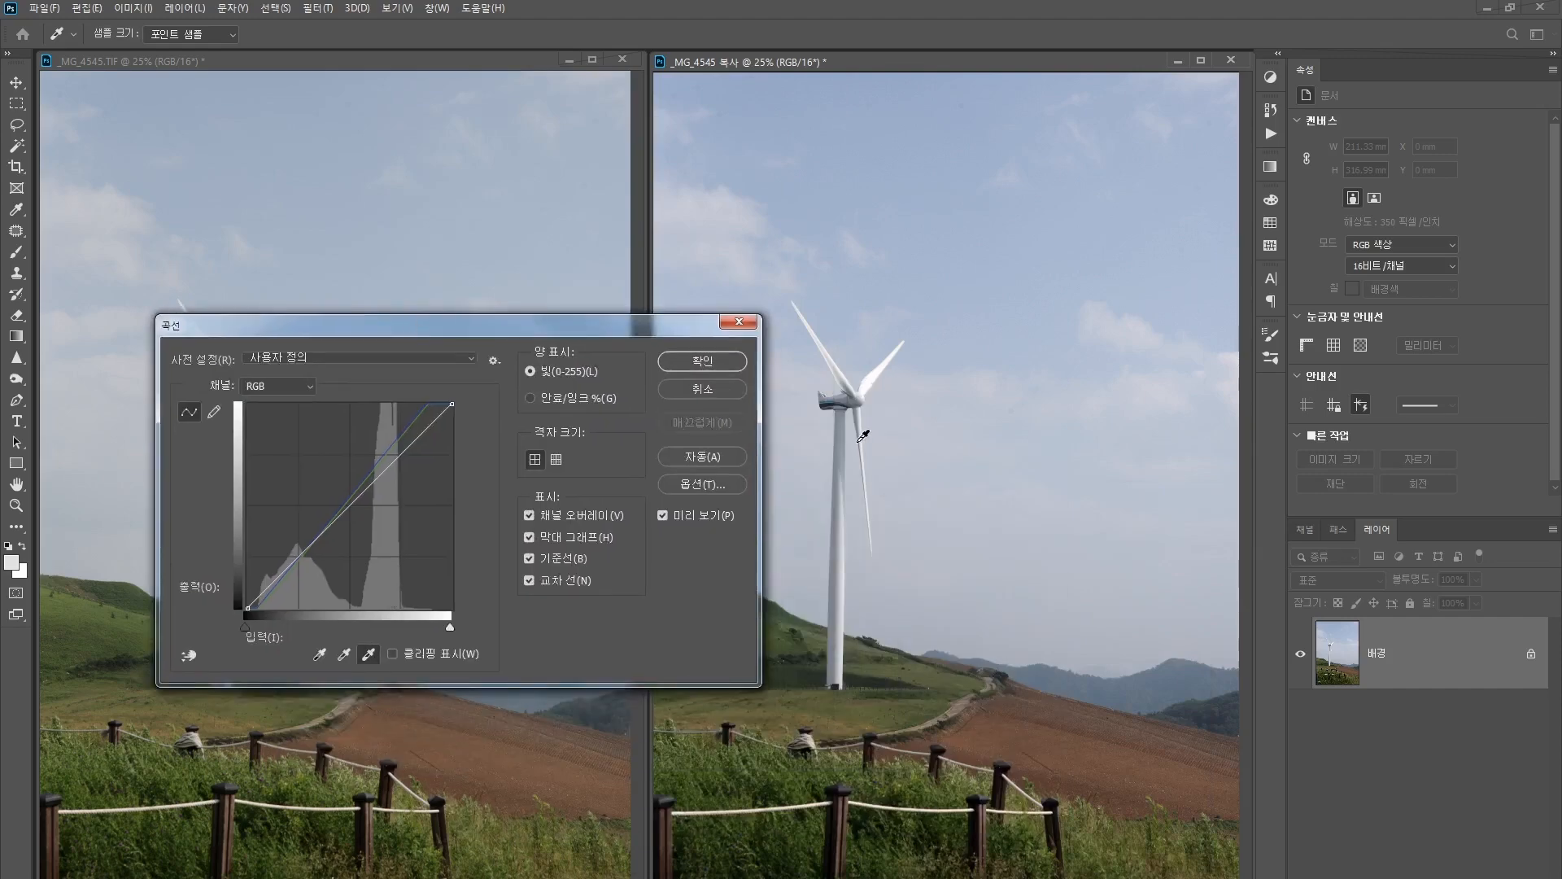
pyautogui.moveTo(673, 325); pyautogui.dragTo(680, 231)
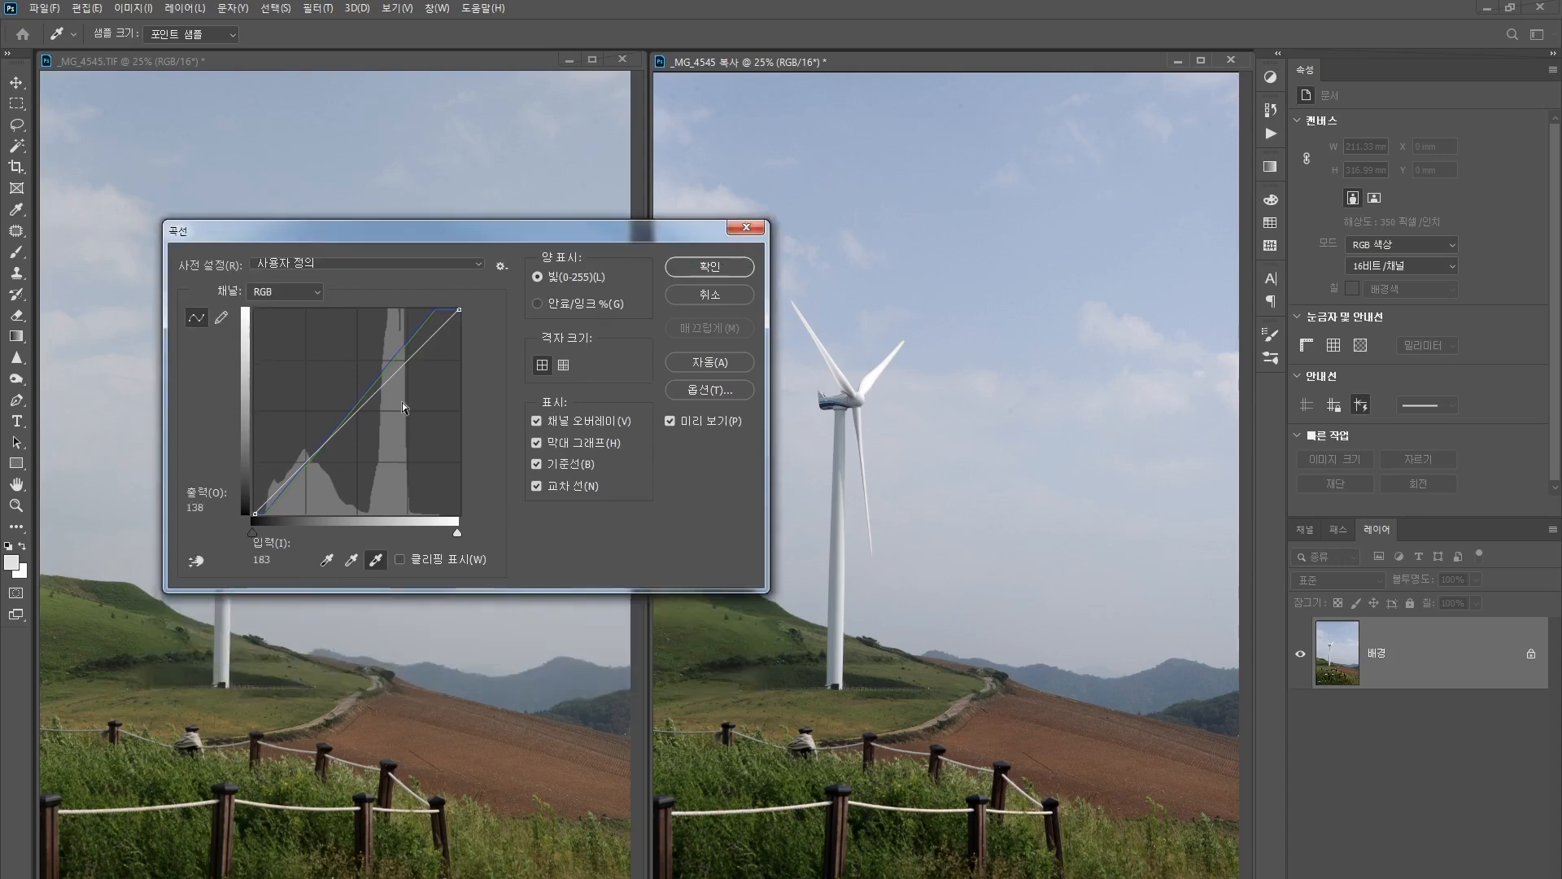
# Brighten the midtones with an RGB curve point at input 125 and output 140, and apply the adjustment
pyautogui.moveTo(363, 412); pyautogui.dragTo(356, 400)
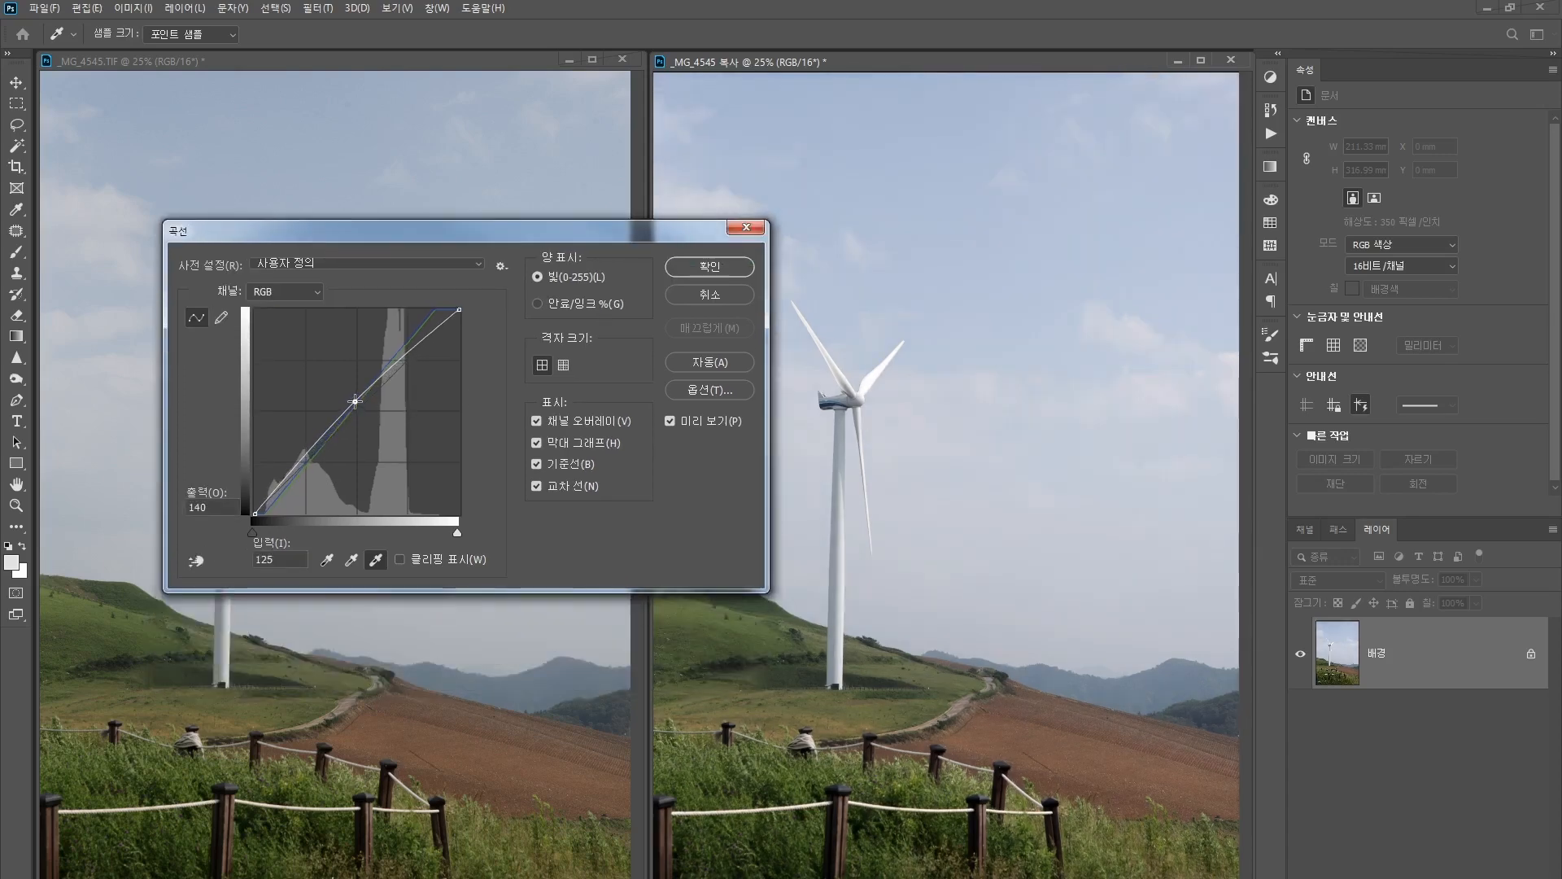
pyautogui.click(681, 275)
pyautogui.press('m')
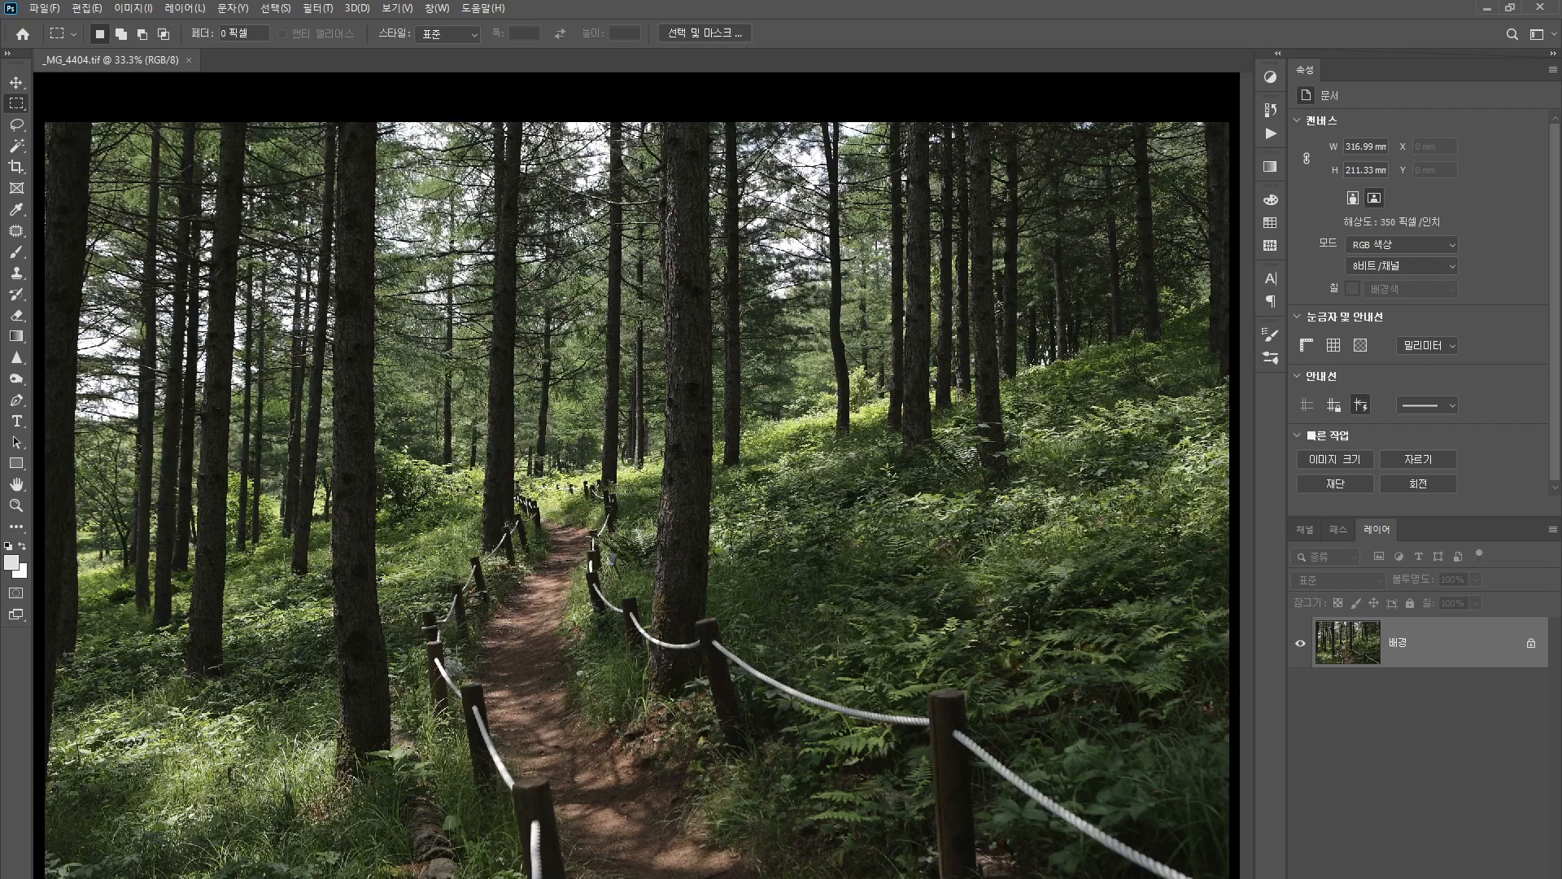
pyautogui.click(124, 15)
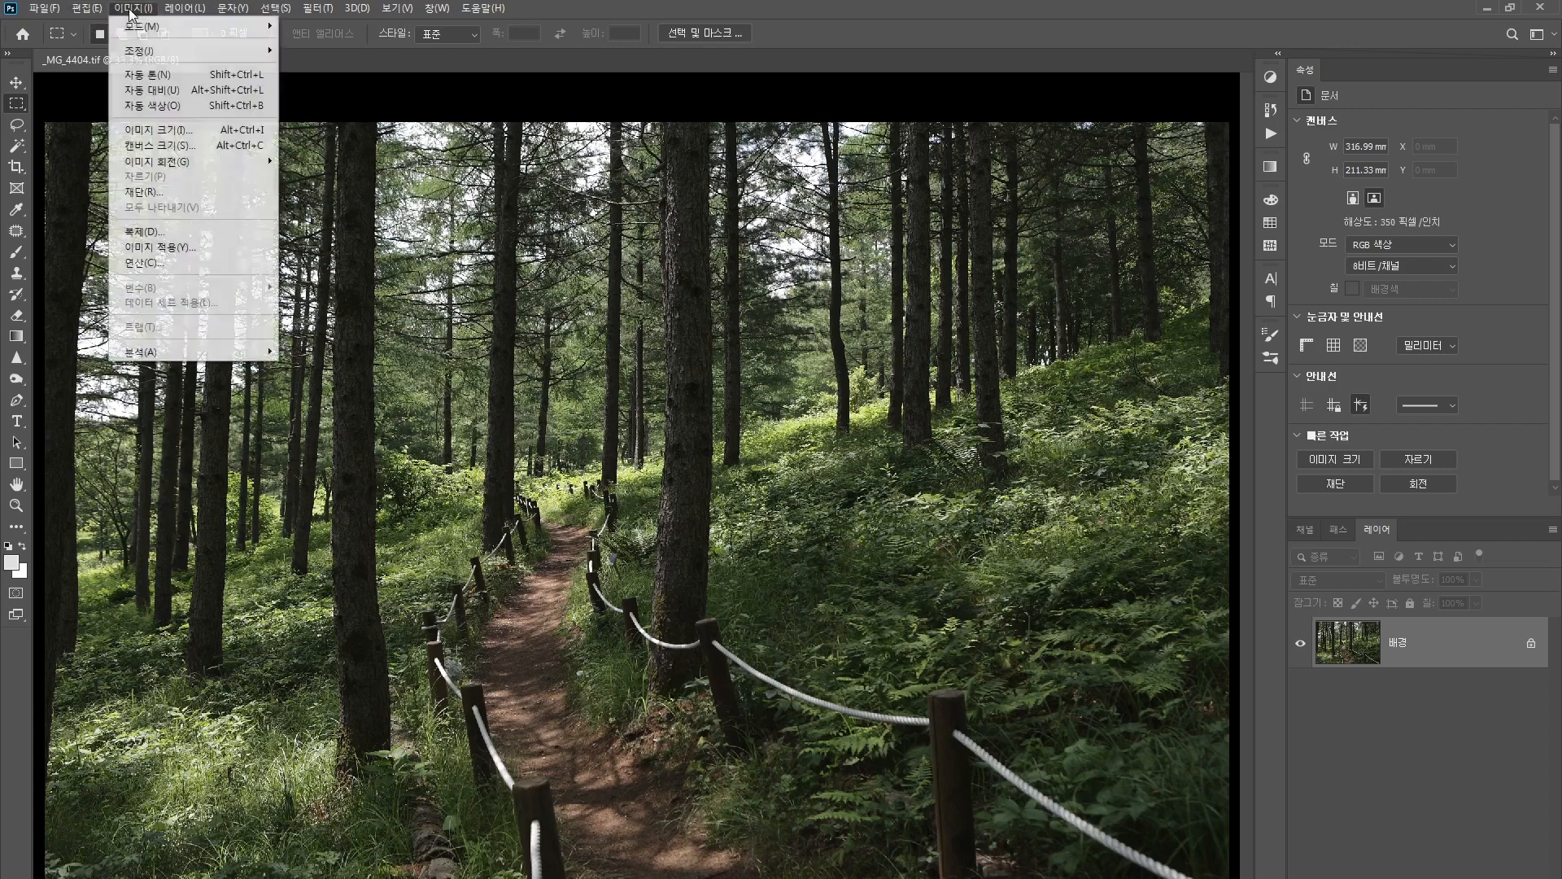
pyautogui.moveTo(142, 54)
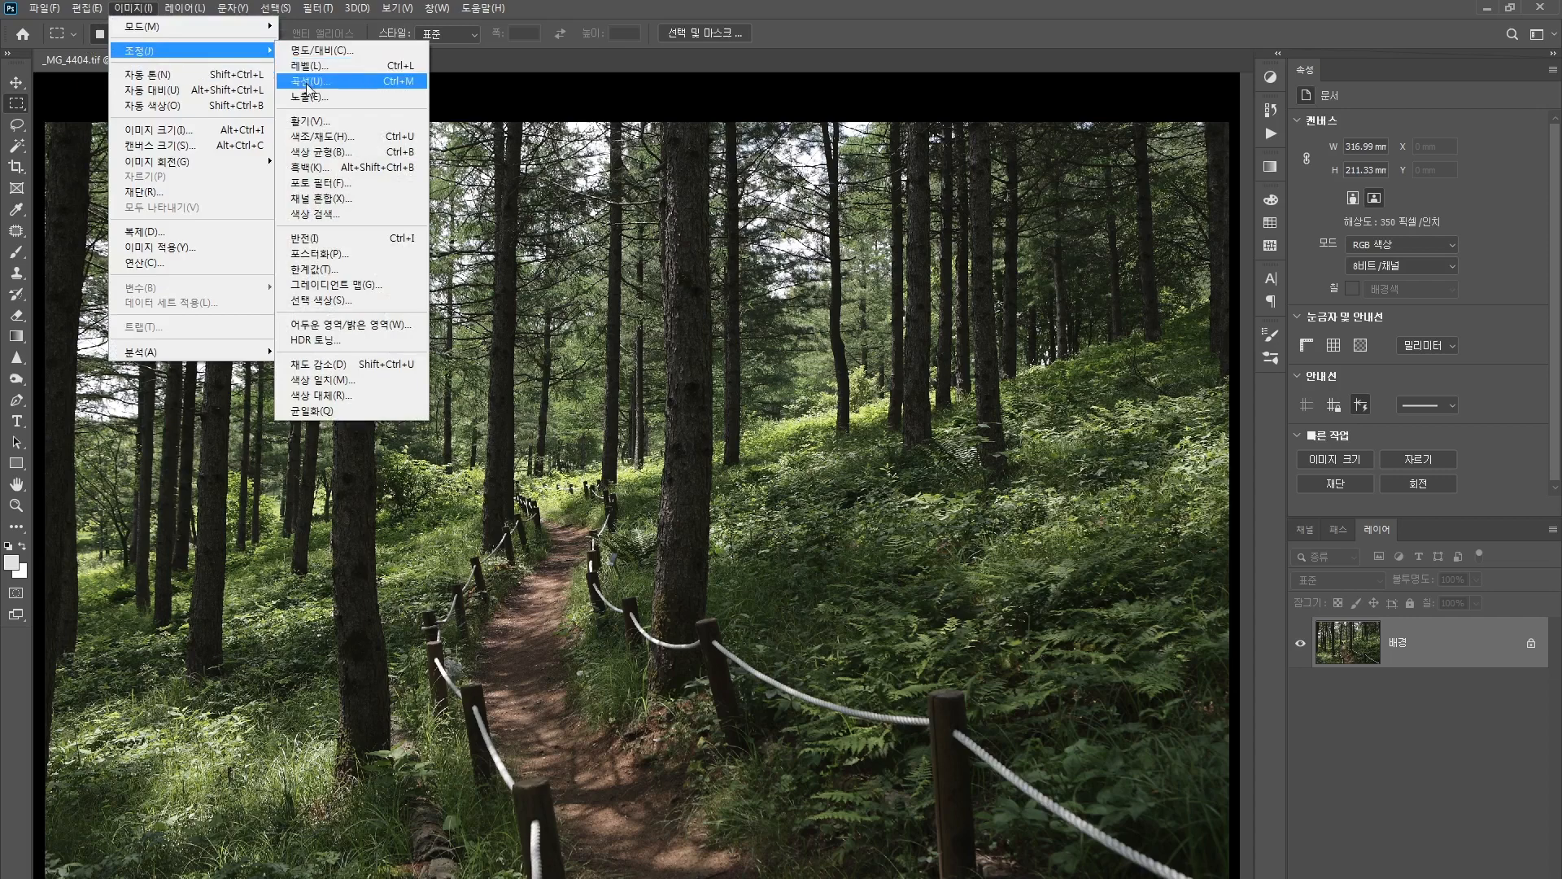
pyautogui.click(308, 83)
pyautogui.moveTo(605, 236); pyautogui.dragTo(1048, 226)
pyautogui.click(771, 552)
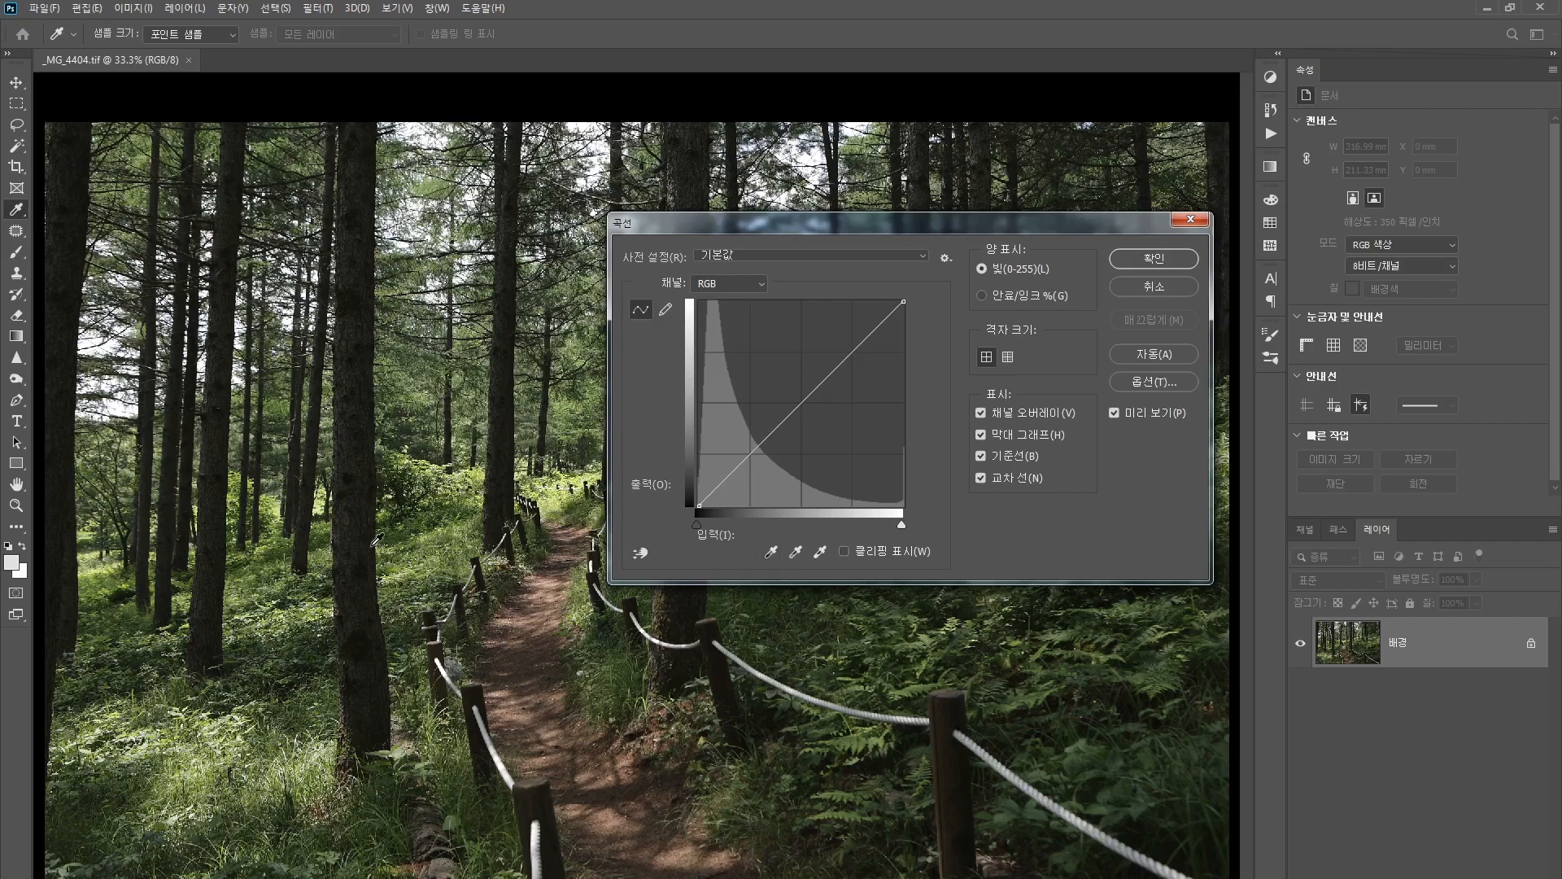
pyautogui.moveTo(867, 222); pyautogui.dragTo(773, 329)
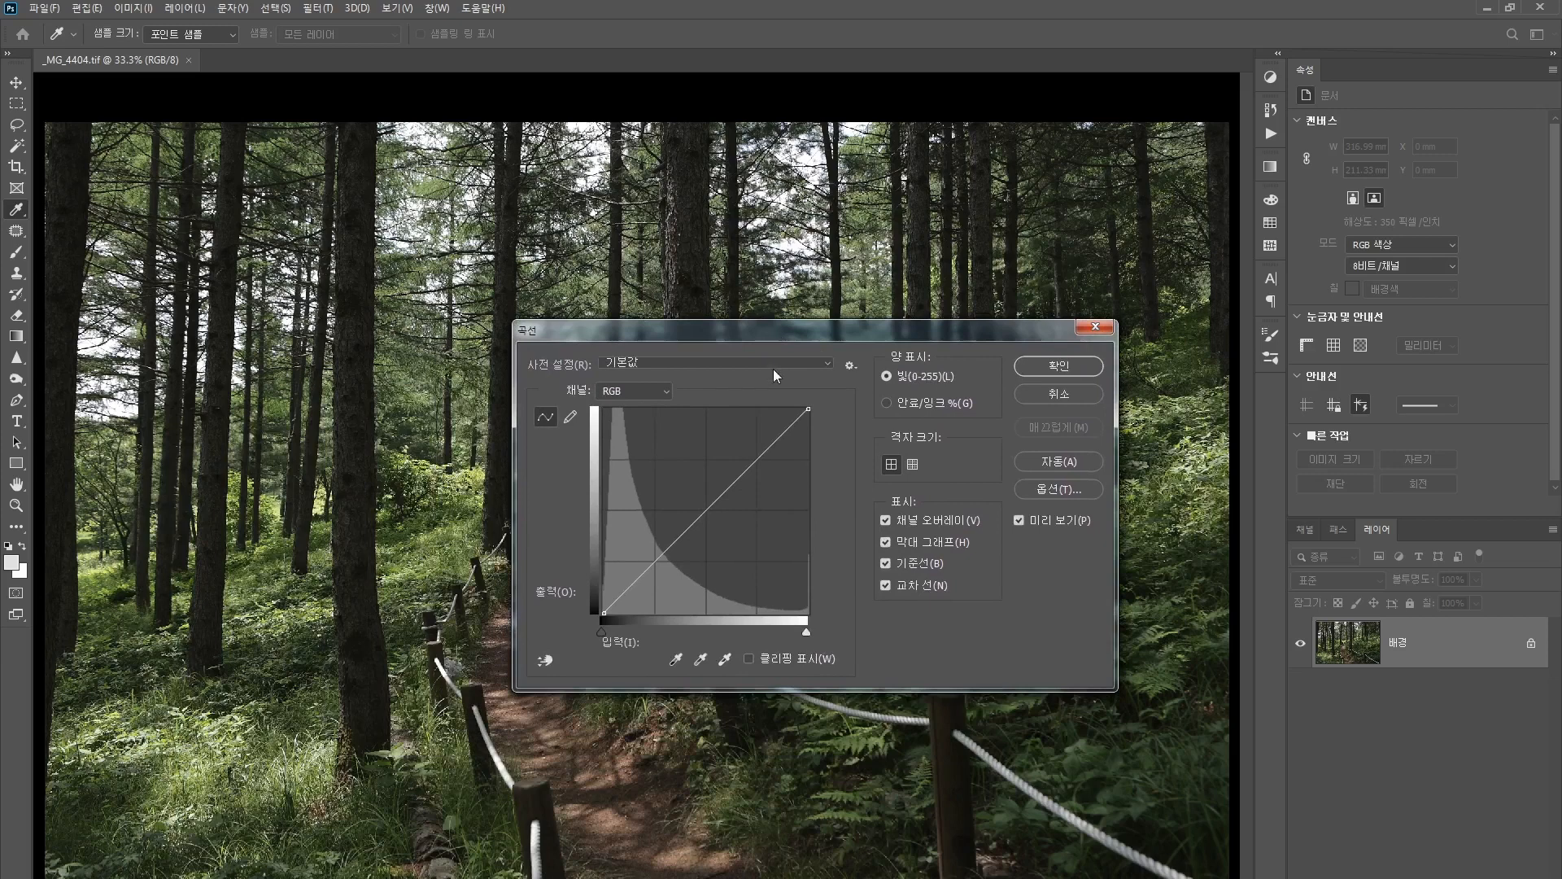
pyautogui.click(675, 659)
pyautogui.click(365, 706)
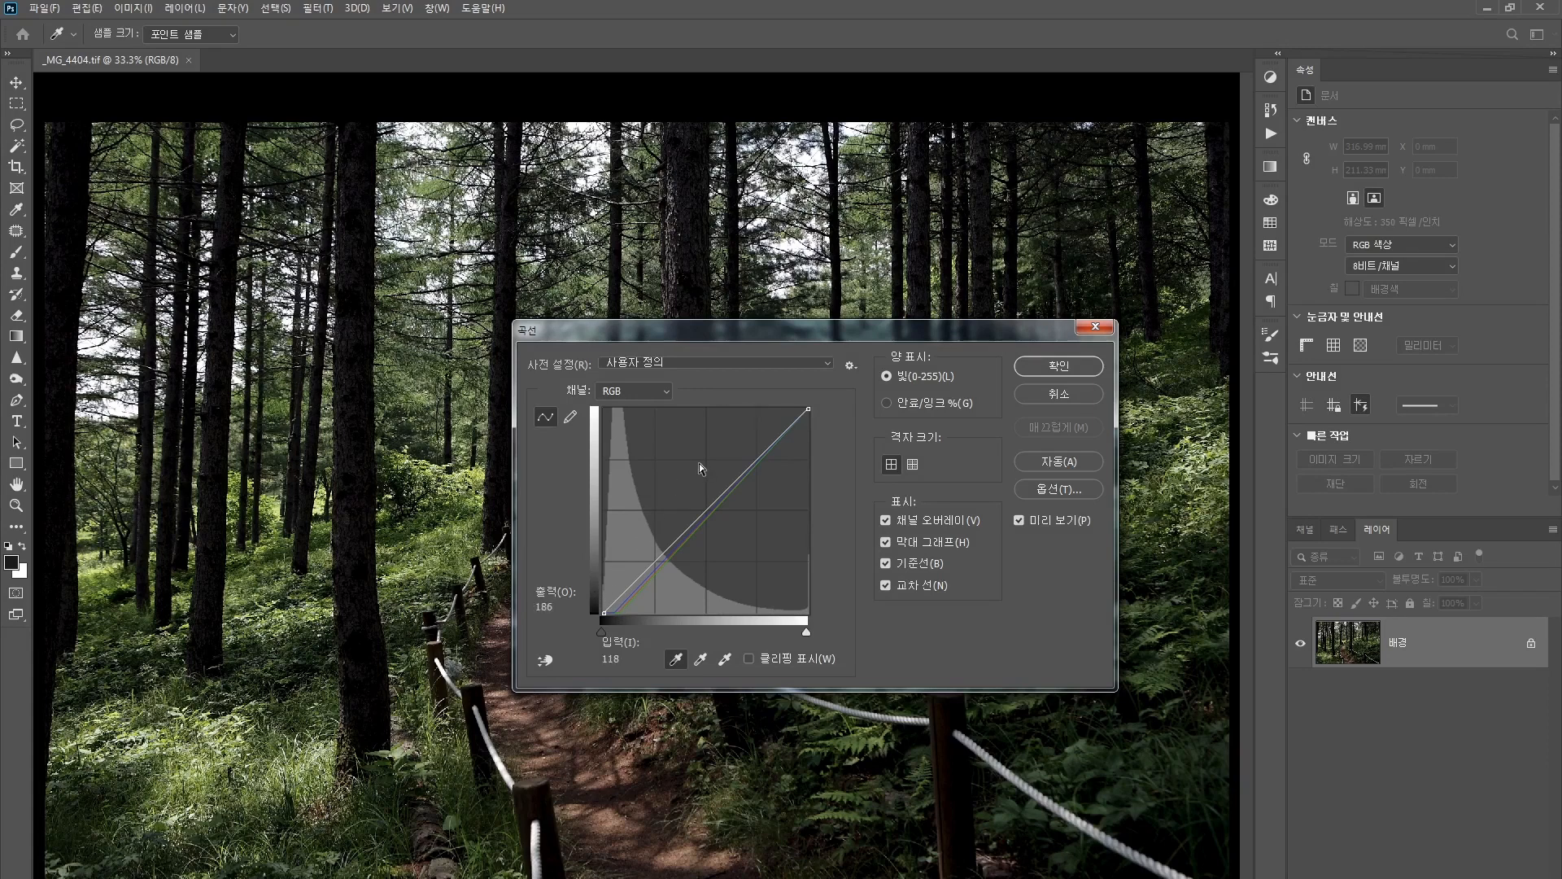
pyautogui.hotkey('ctrl', 'z')
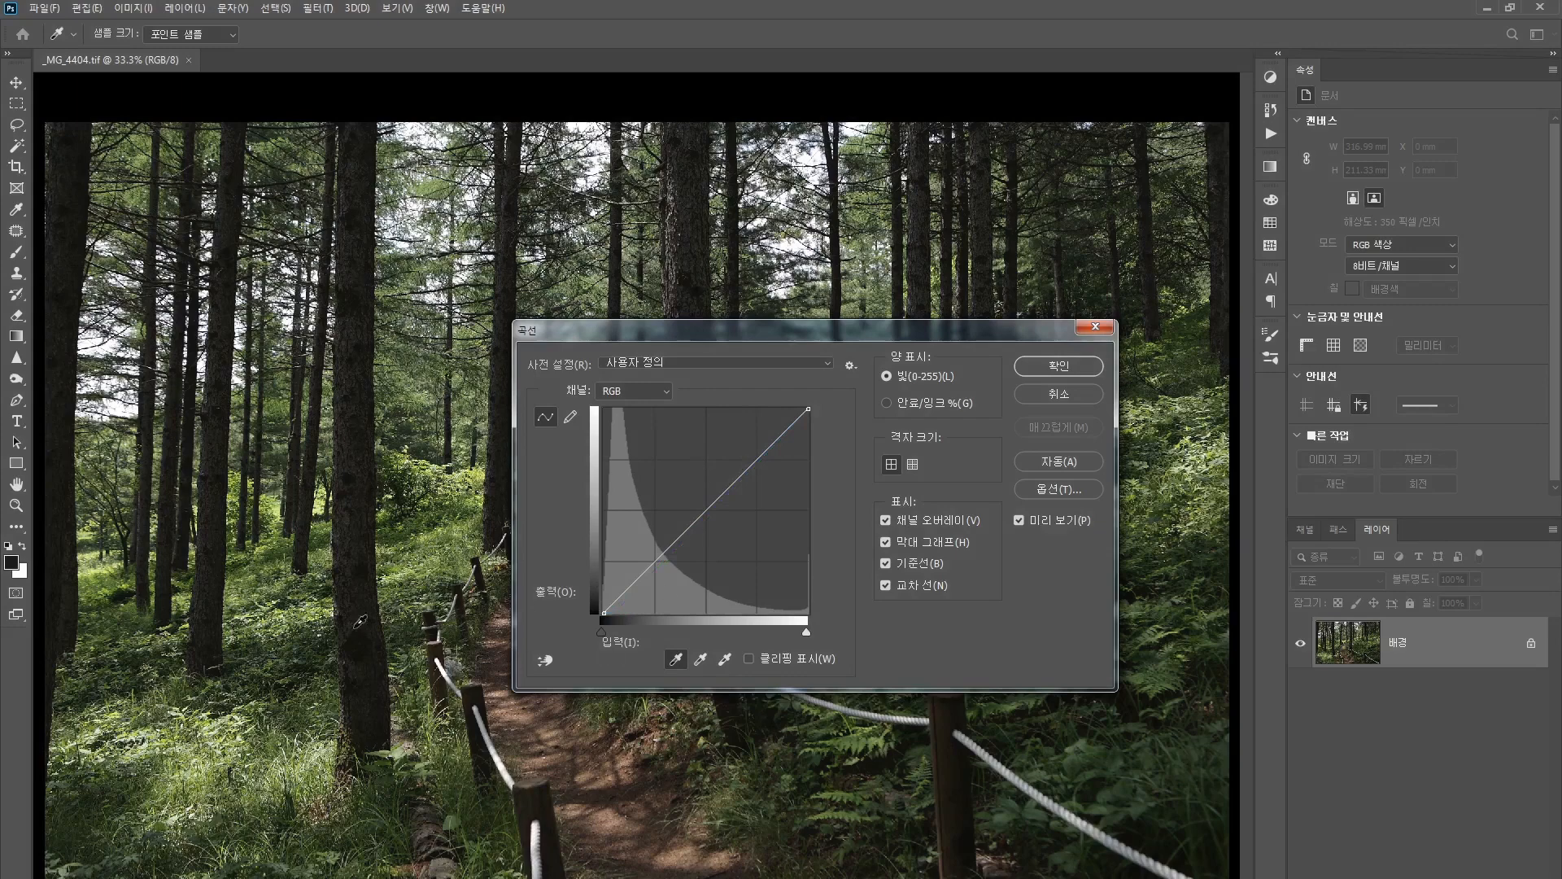
pyautogui.click(1039, 395)
# Open Curves on the forest path photo and set the black point by sampling the darkest bark of the large foreground tree trunk
pyautogui.moveTo(308, 551); pyautogui.dragTo(546, 759)
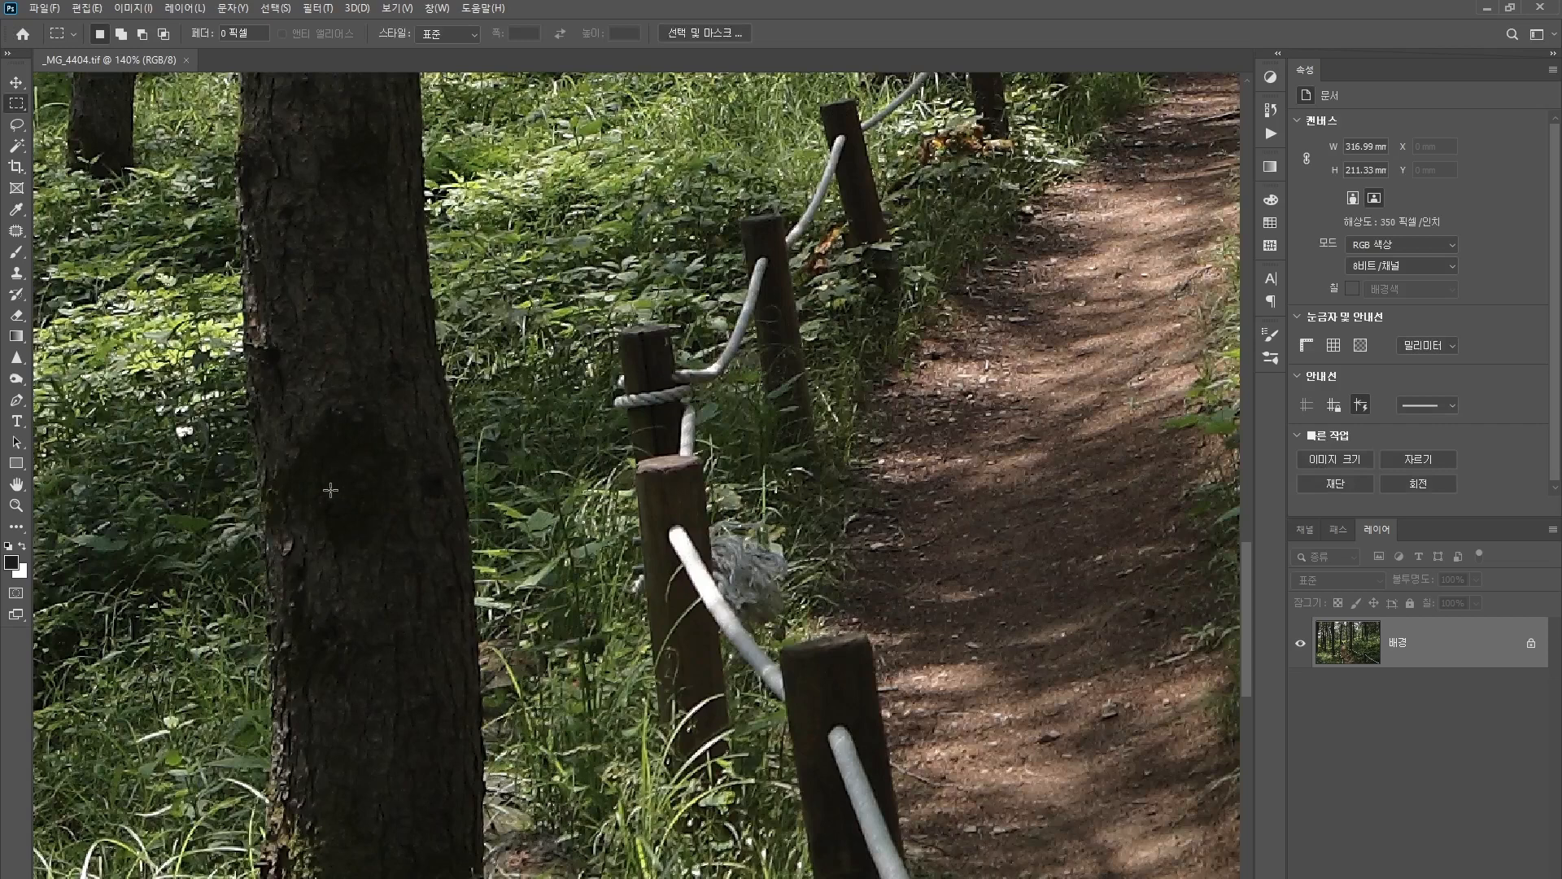
pyautogui.moveTo(246, 536); pyautogui.dragTo(350, 674)
pyautogui.hotkey('ctrl', 'd')
pyautogui.click(134, 9)
pyautogui.moveTo(145, 50)
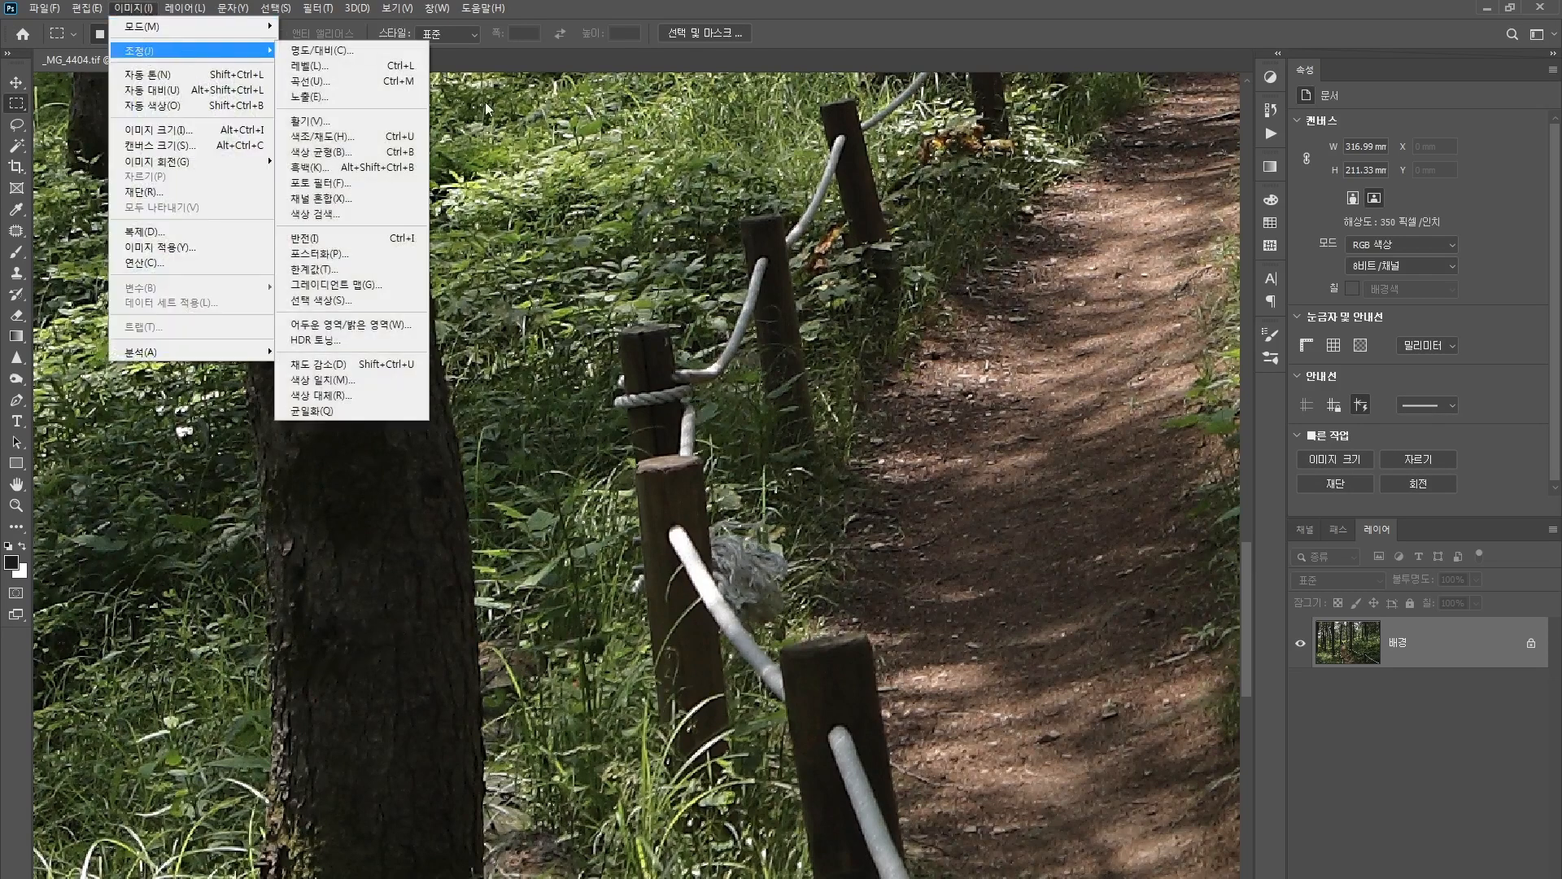
pyautogui.click(310, 81)
pyautogui.click(675, 659)
pyautogui.click(332, 628)
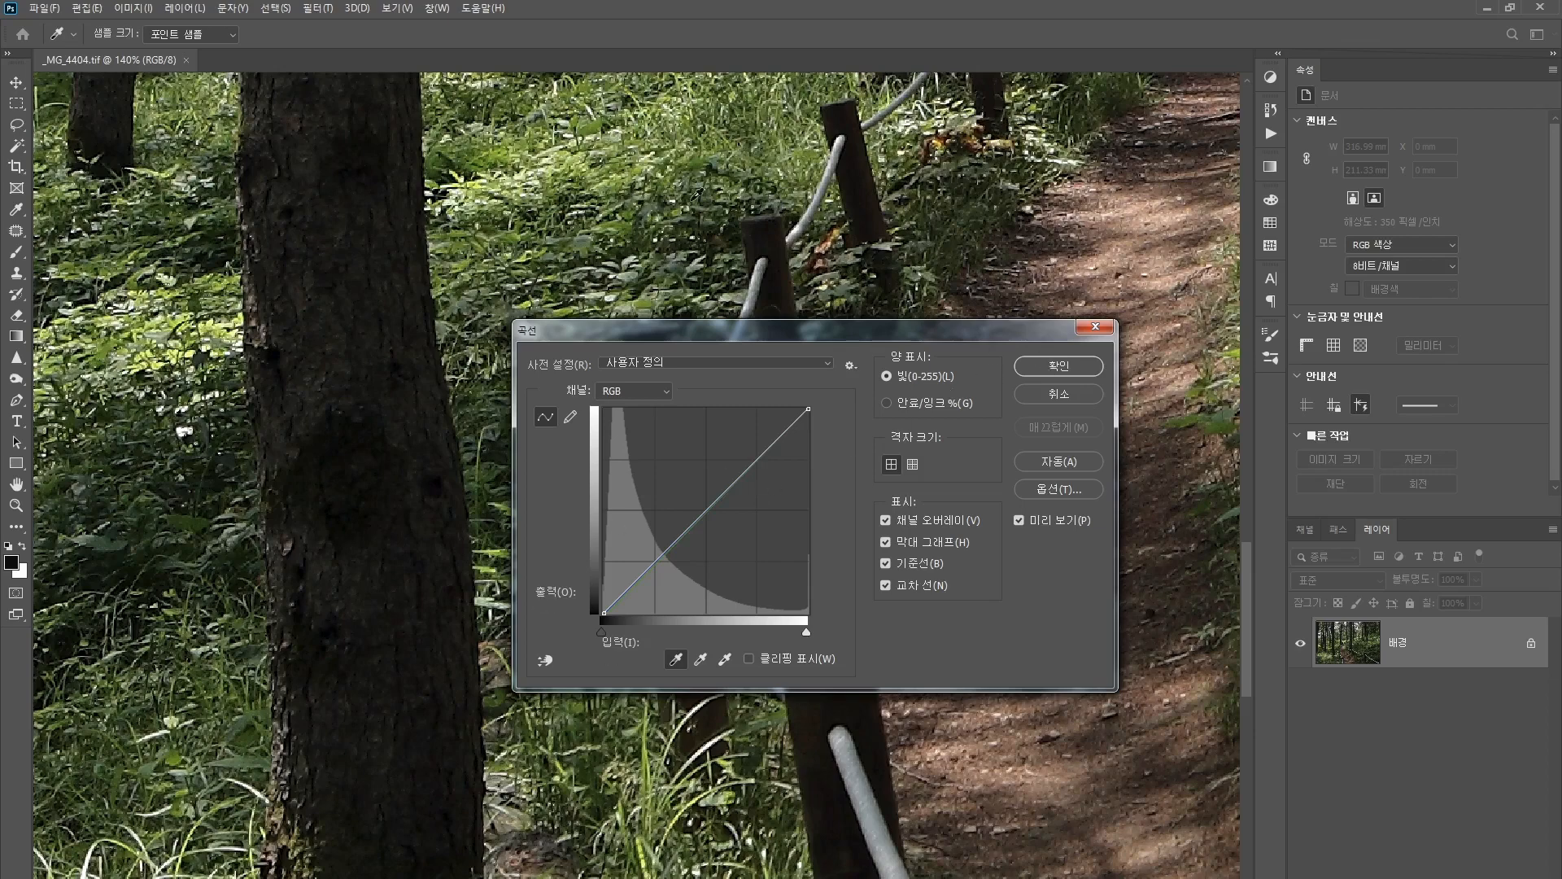
# Set the white point by sampling the bright sunlit foliage behind the rope fence, and apply the Curves adjustment
pyautogui.moveTo(900, 150); pyautogui.dragTo(376, 407)
pyautogui.moveTo(479, 259); pyautogui.dragTo(410, 362)
pyautogui.moveTo(640, 205); pyautogui.dragTo(528, 201)
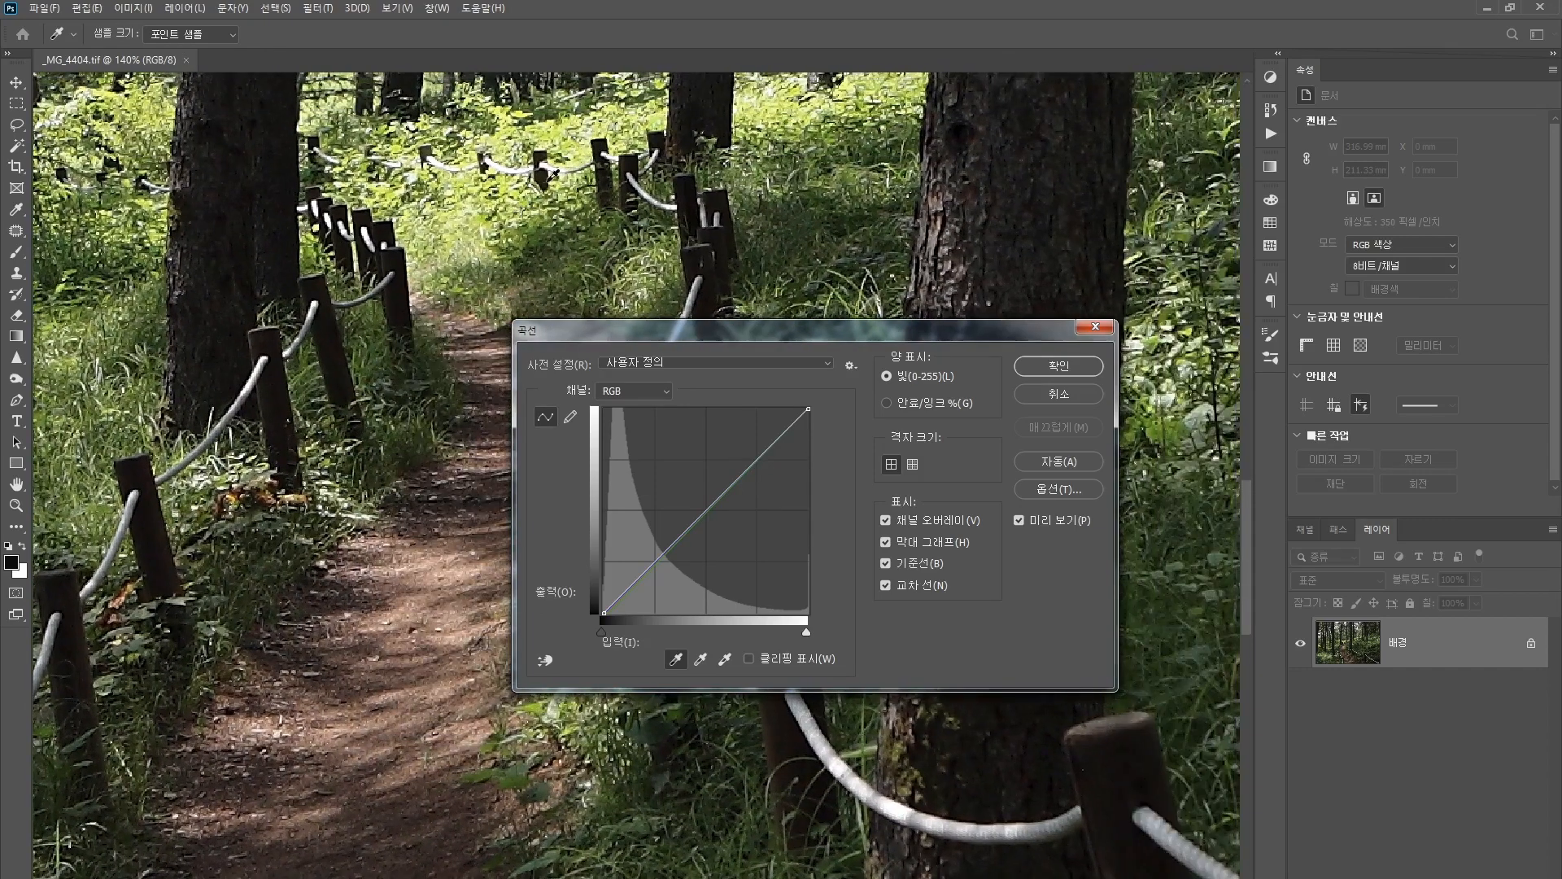
pyautogui.click(725, 660)
pyautogui.click(564, 169)
pyautogui.click(570, 167)
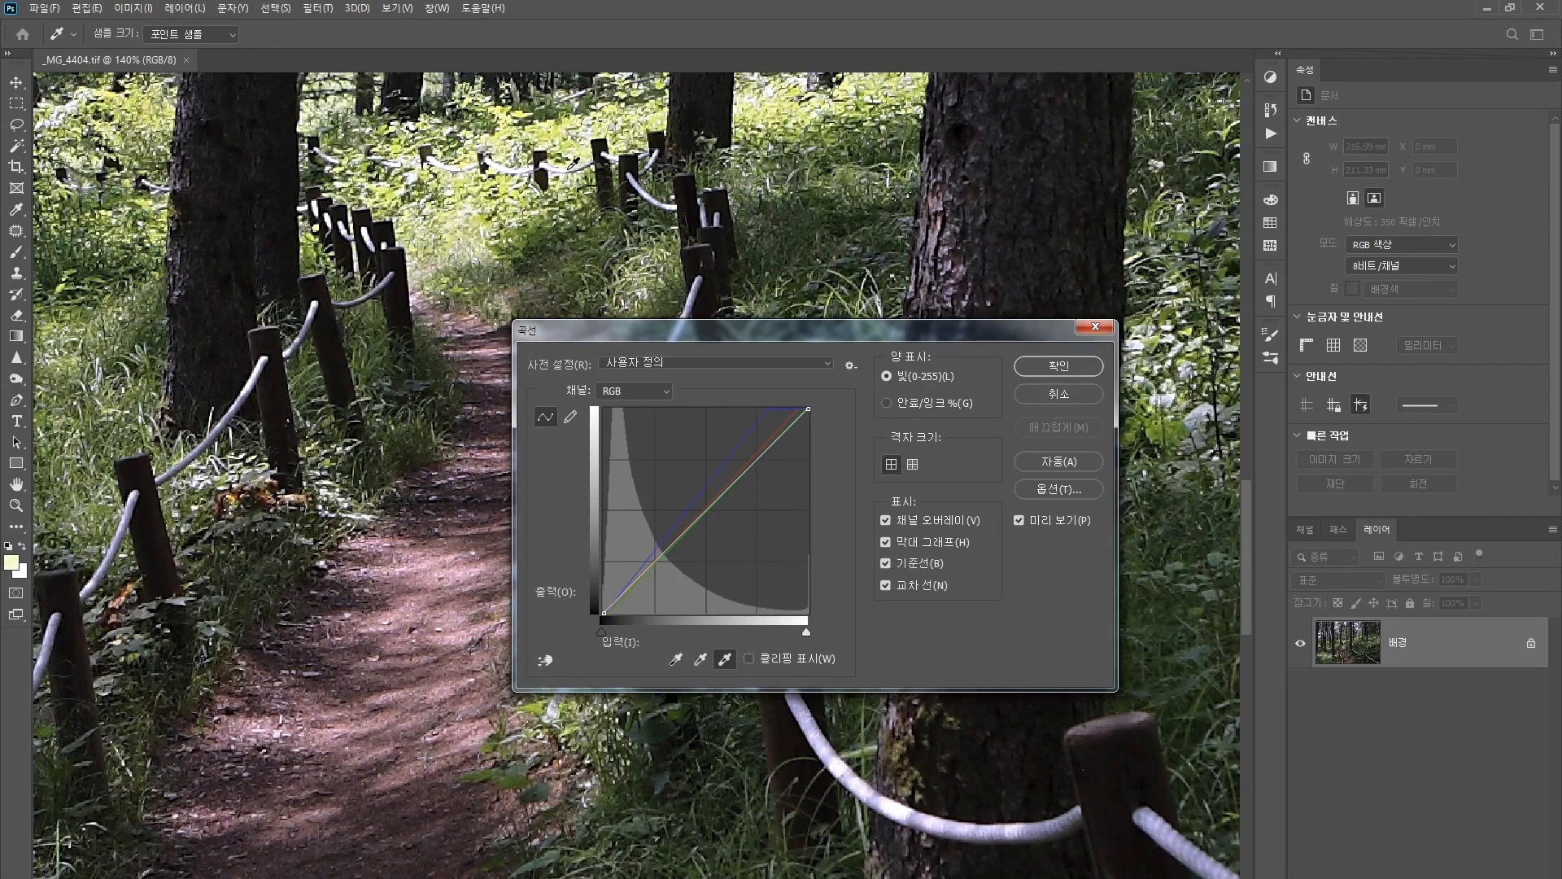
pyautogui.click(571, 168)
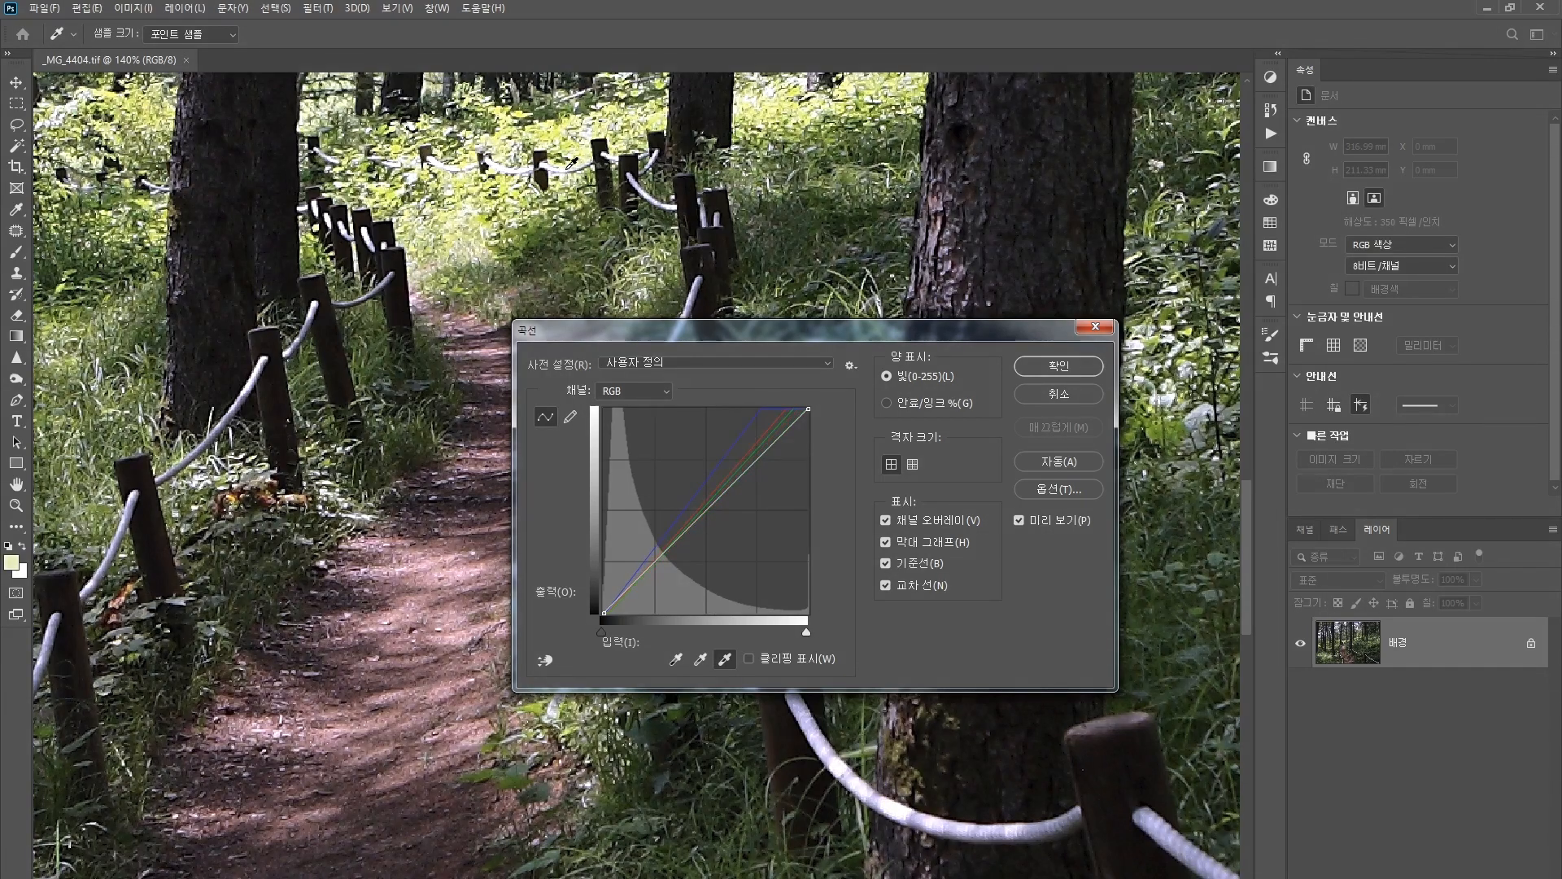
pyautogui.click(1027, 367)
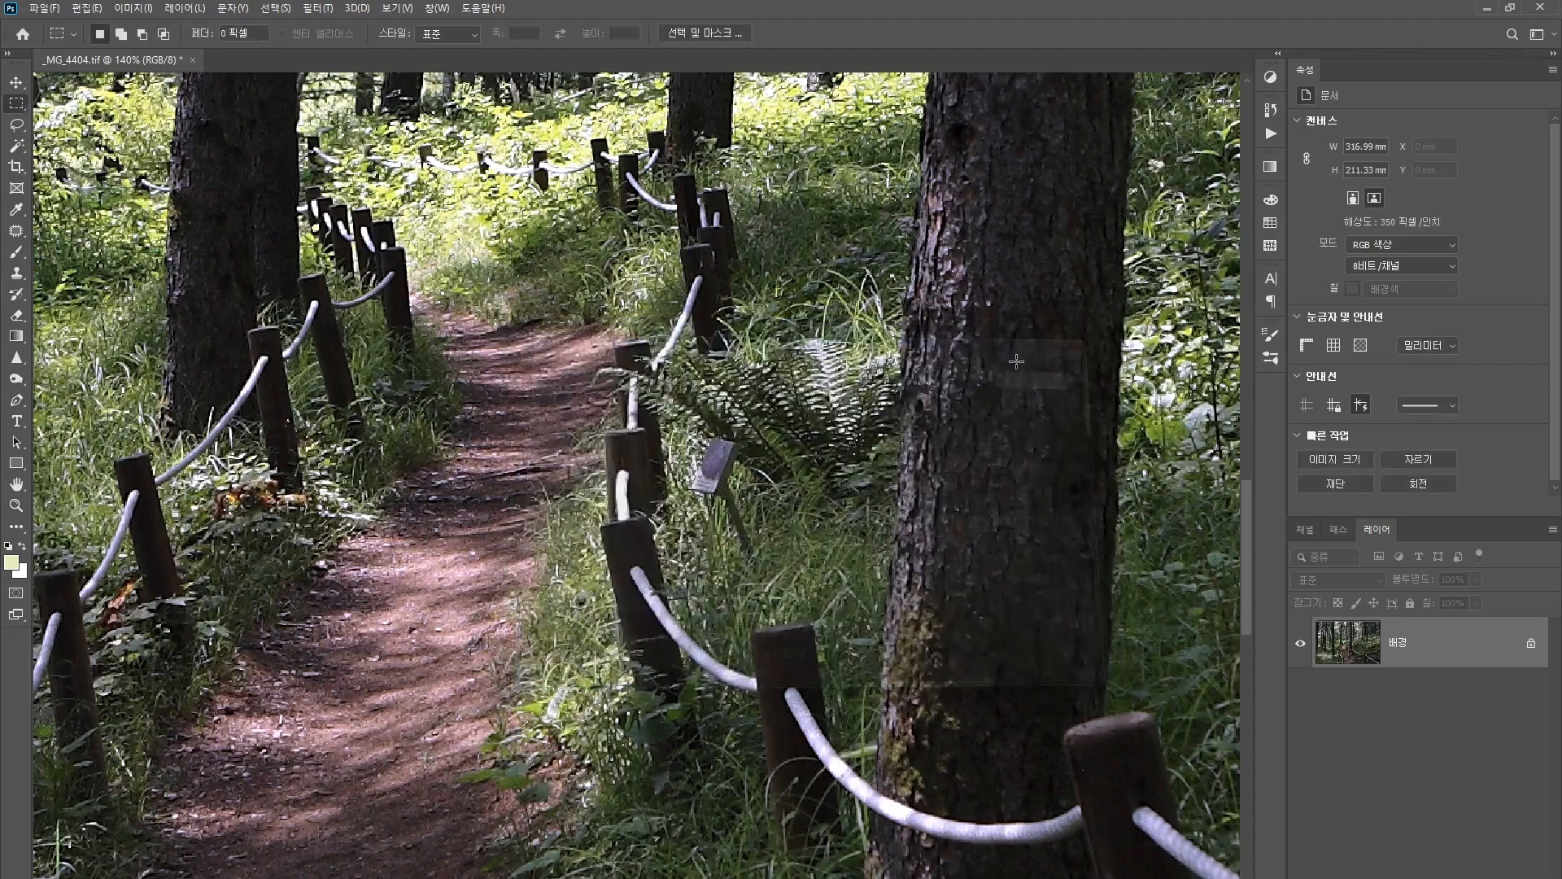
# Fit the whole forest photo in view and compare it before and after the Curves adjustment
pyautogui.doubleClick(16, 484)
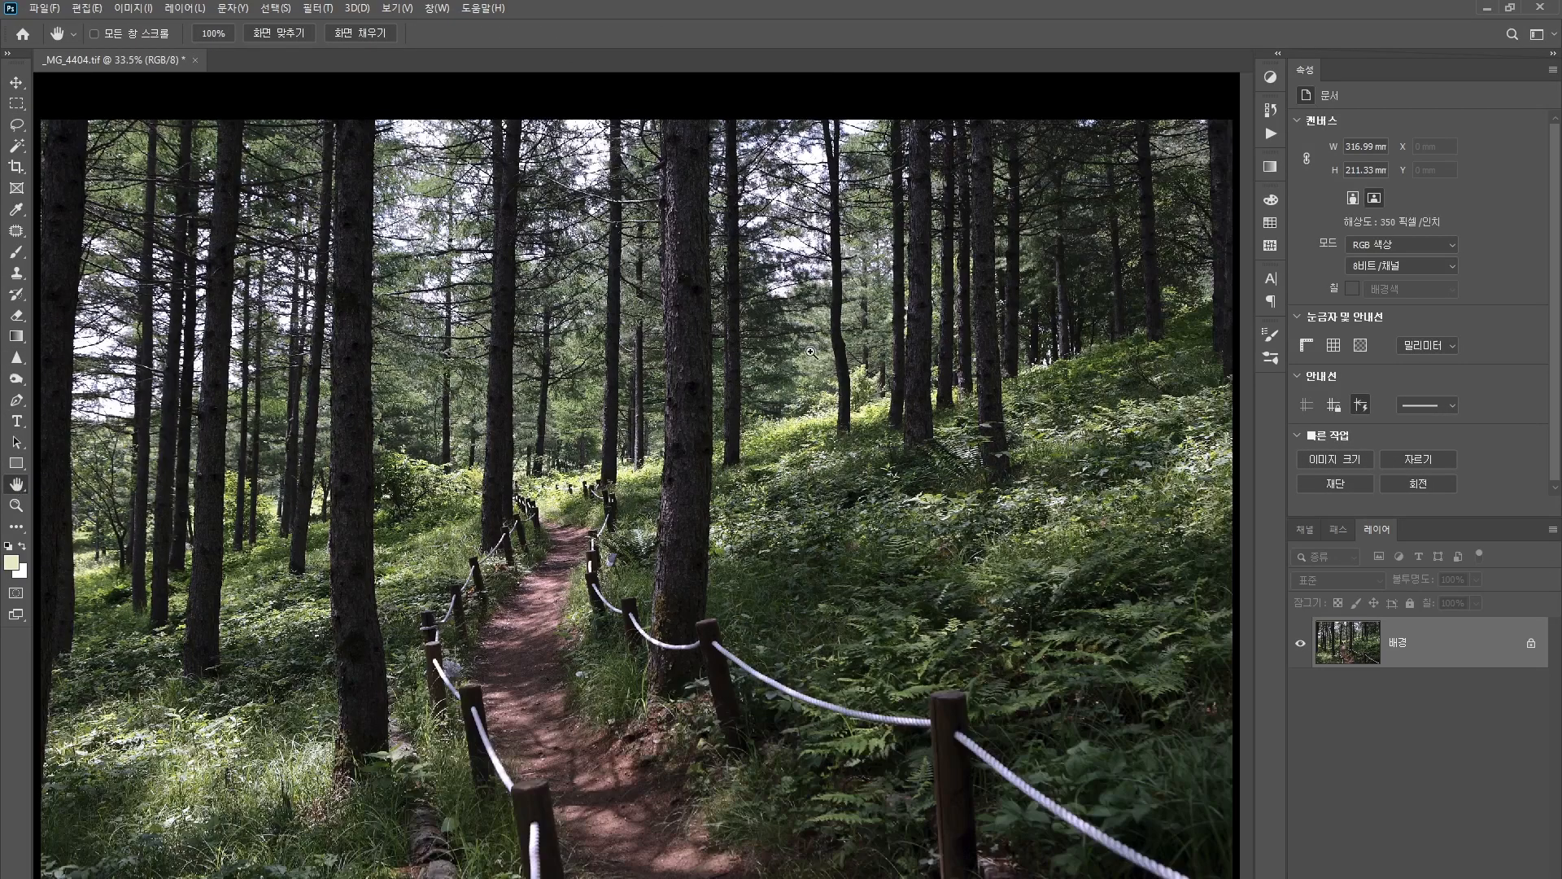
pyautogui.hotkey('ctrl', 's')
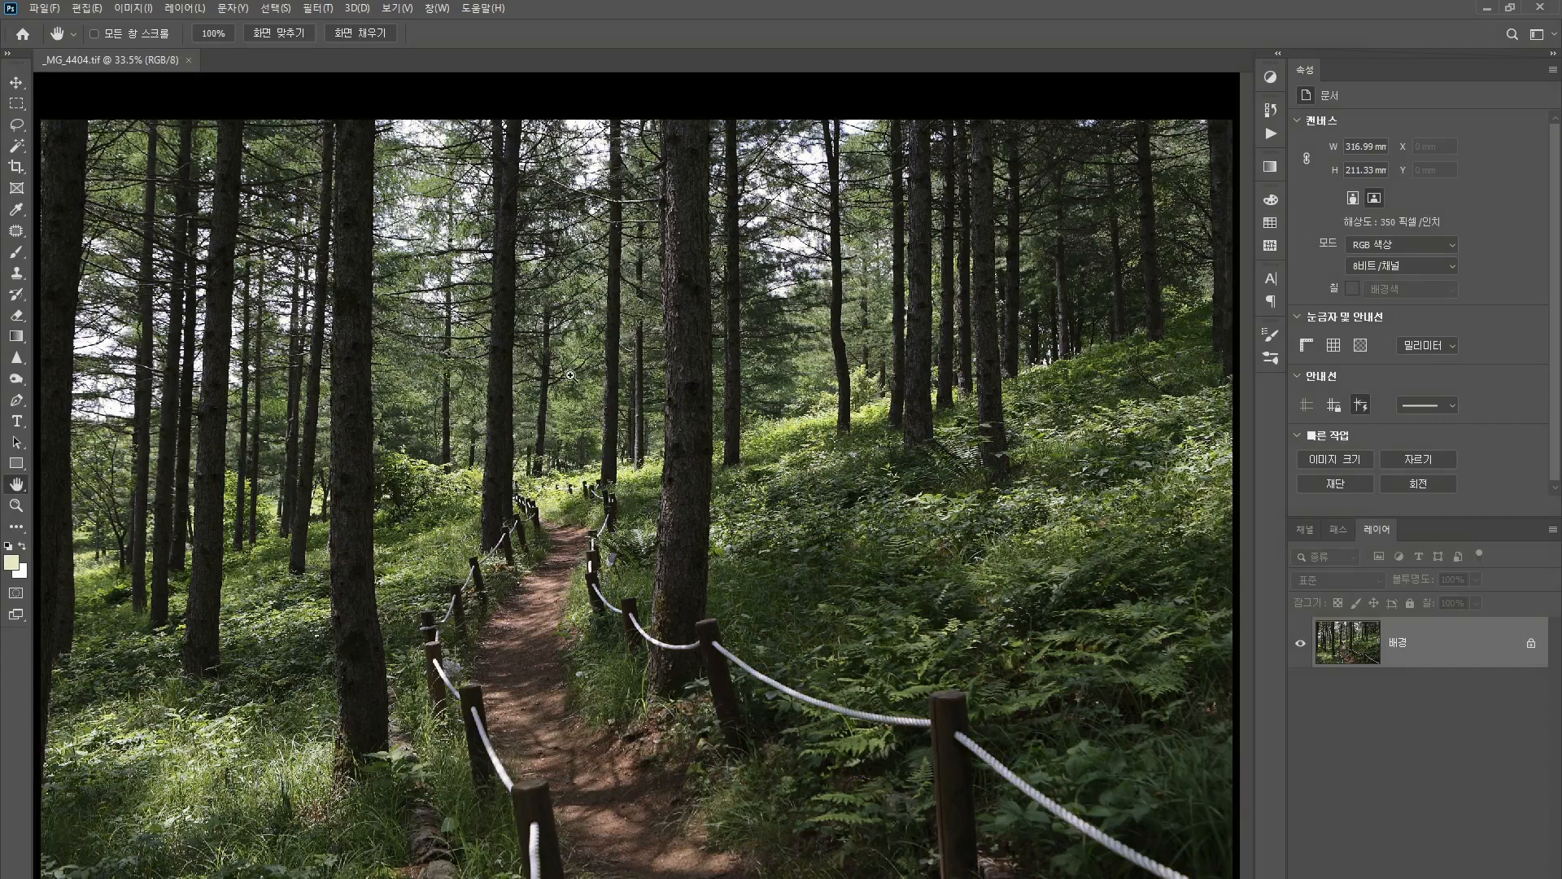
pyautogui.hotkey('ctrl', 'z')
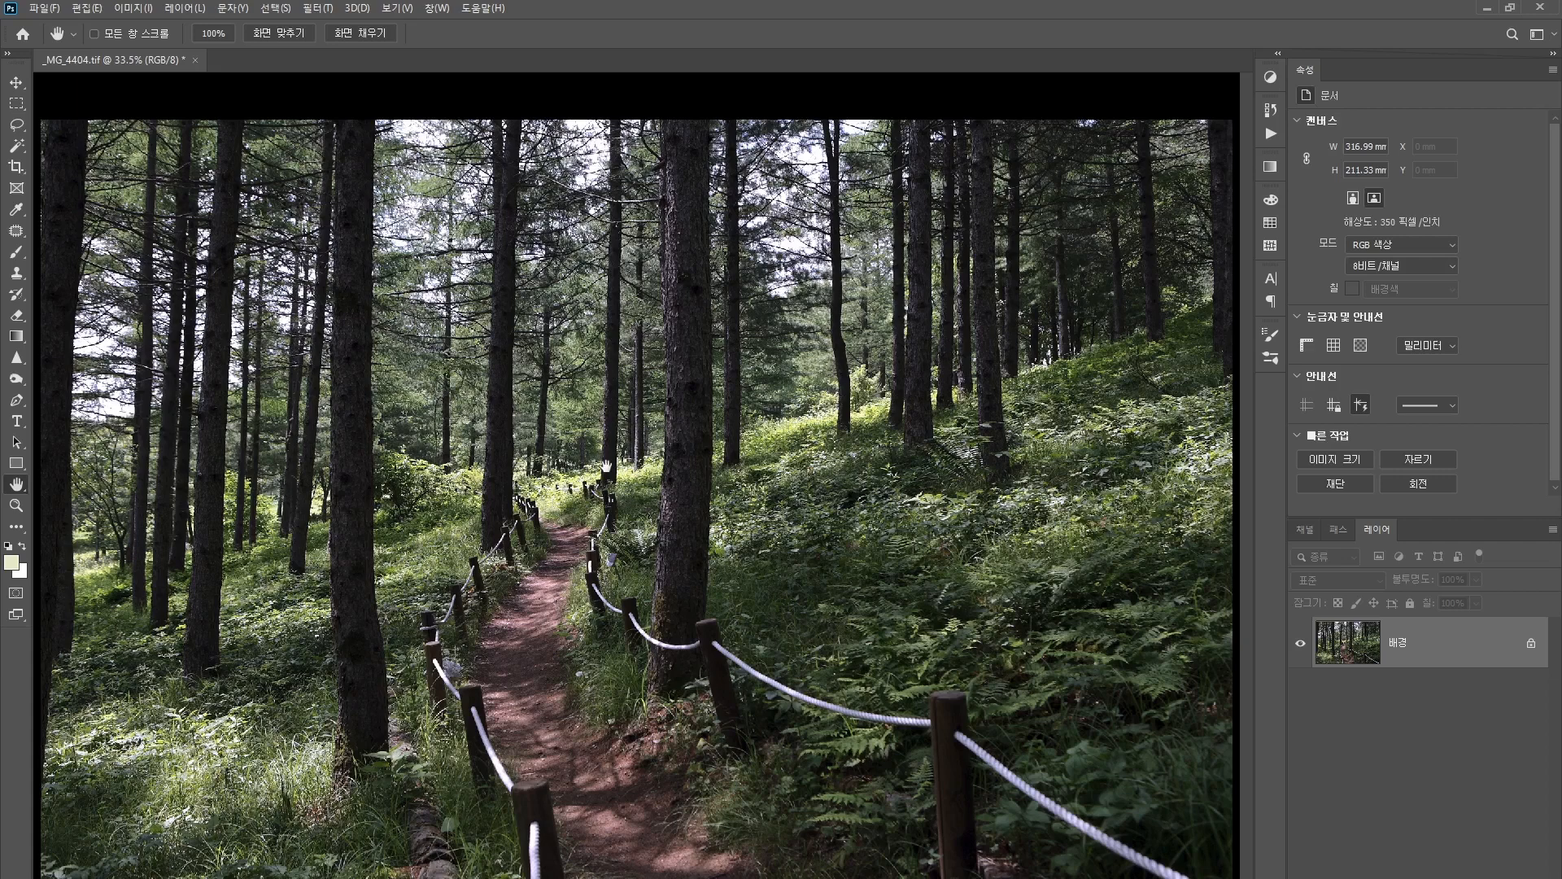
# Open Curves on the forest path photo and add a green channel midtone point at input 123 and output 134
pyautogui.click(132, 8)
pyautogui.moveTo(167, 54)
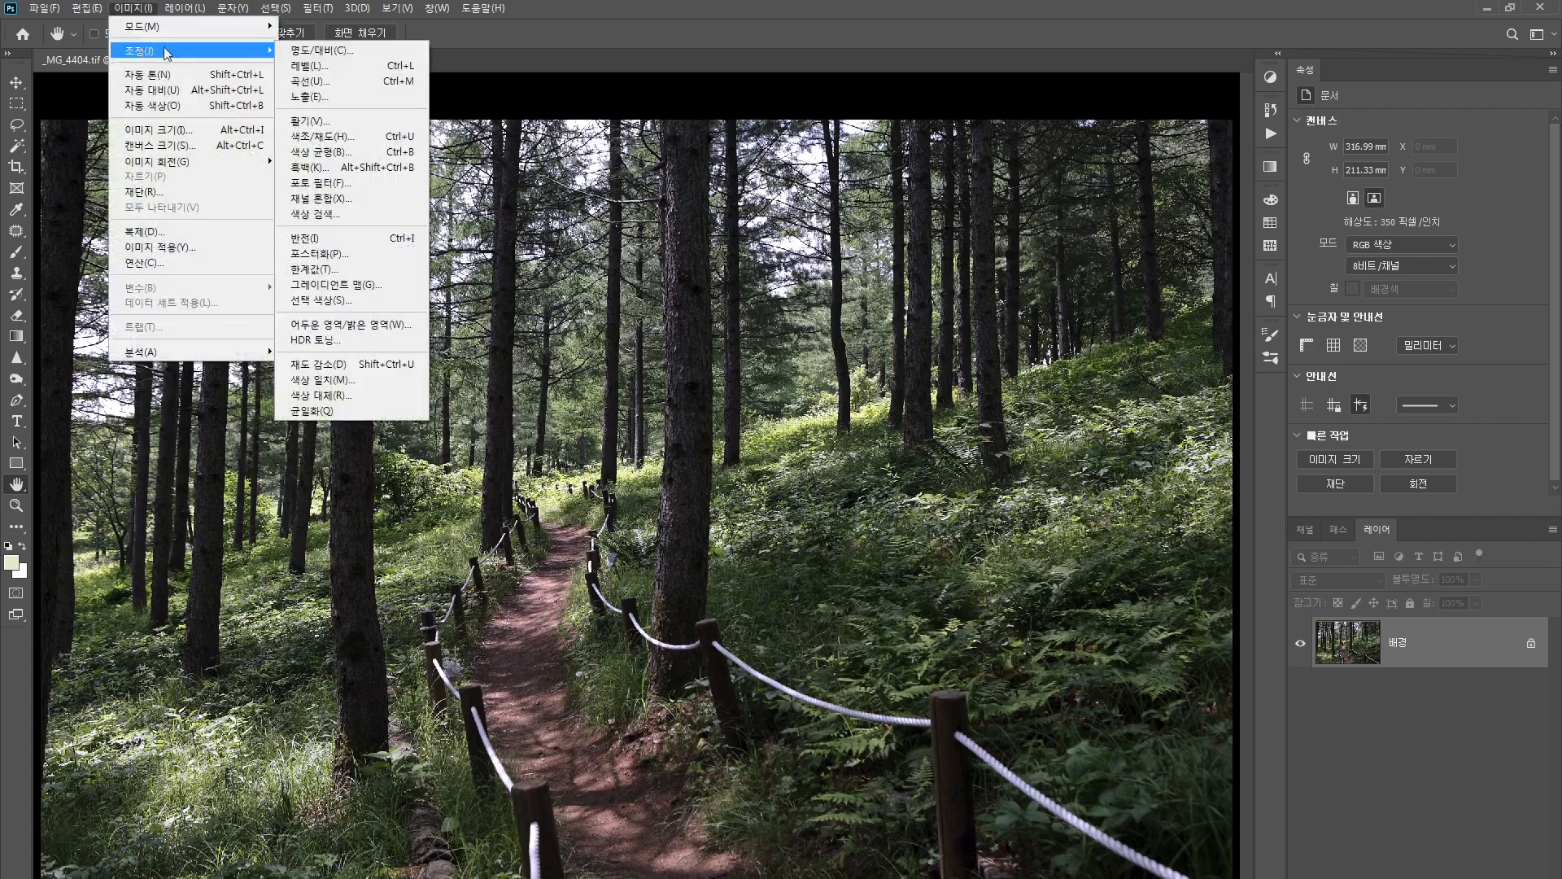
pyautogui.click(309, 81)
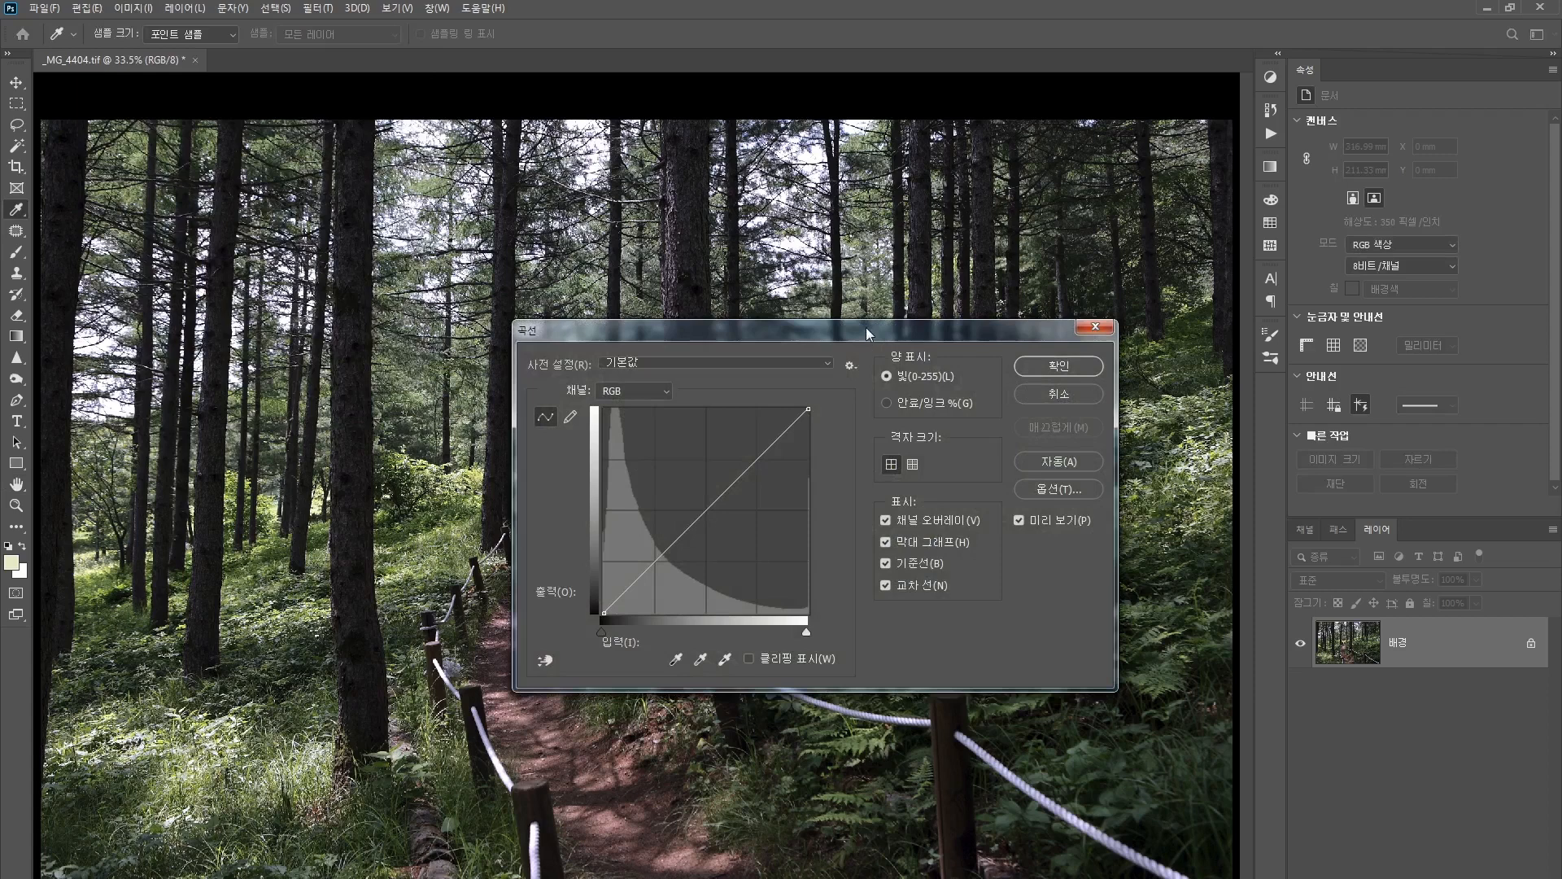
pyautogui.moveTo(867, 332); pyautogui.dragTo(964, 266)
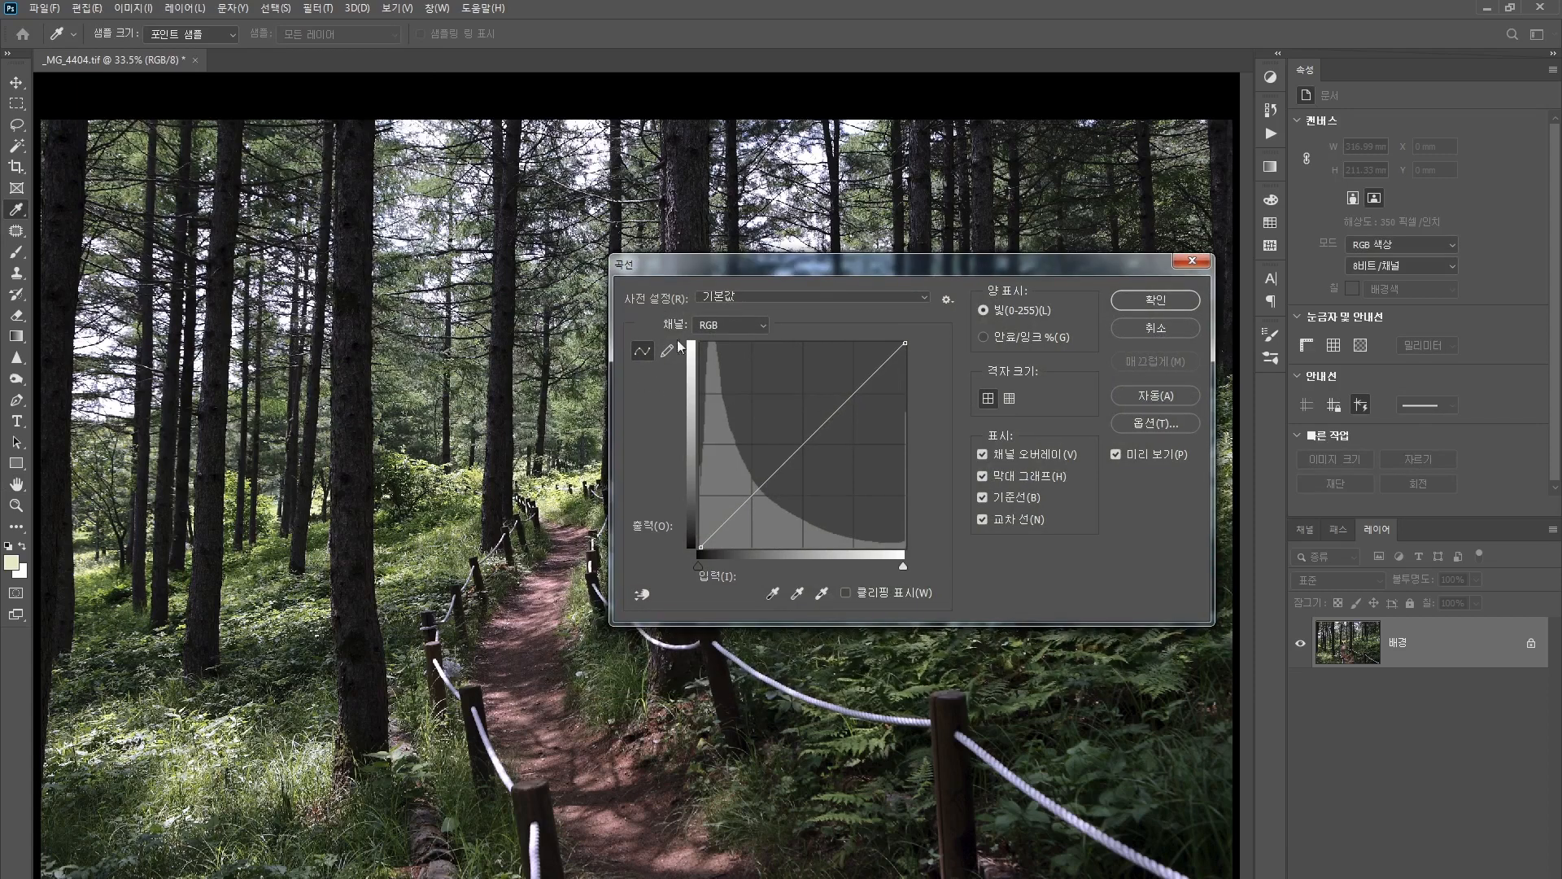
pyautogui.click(747, 326)
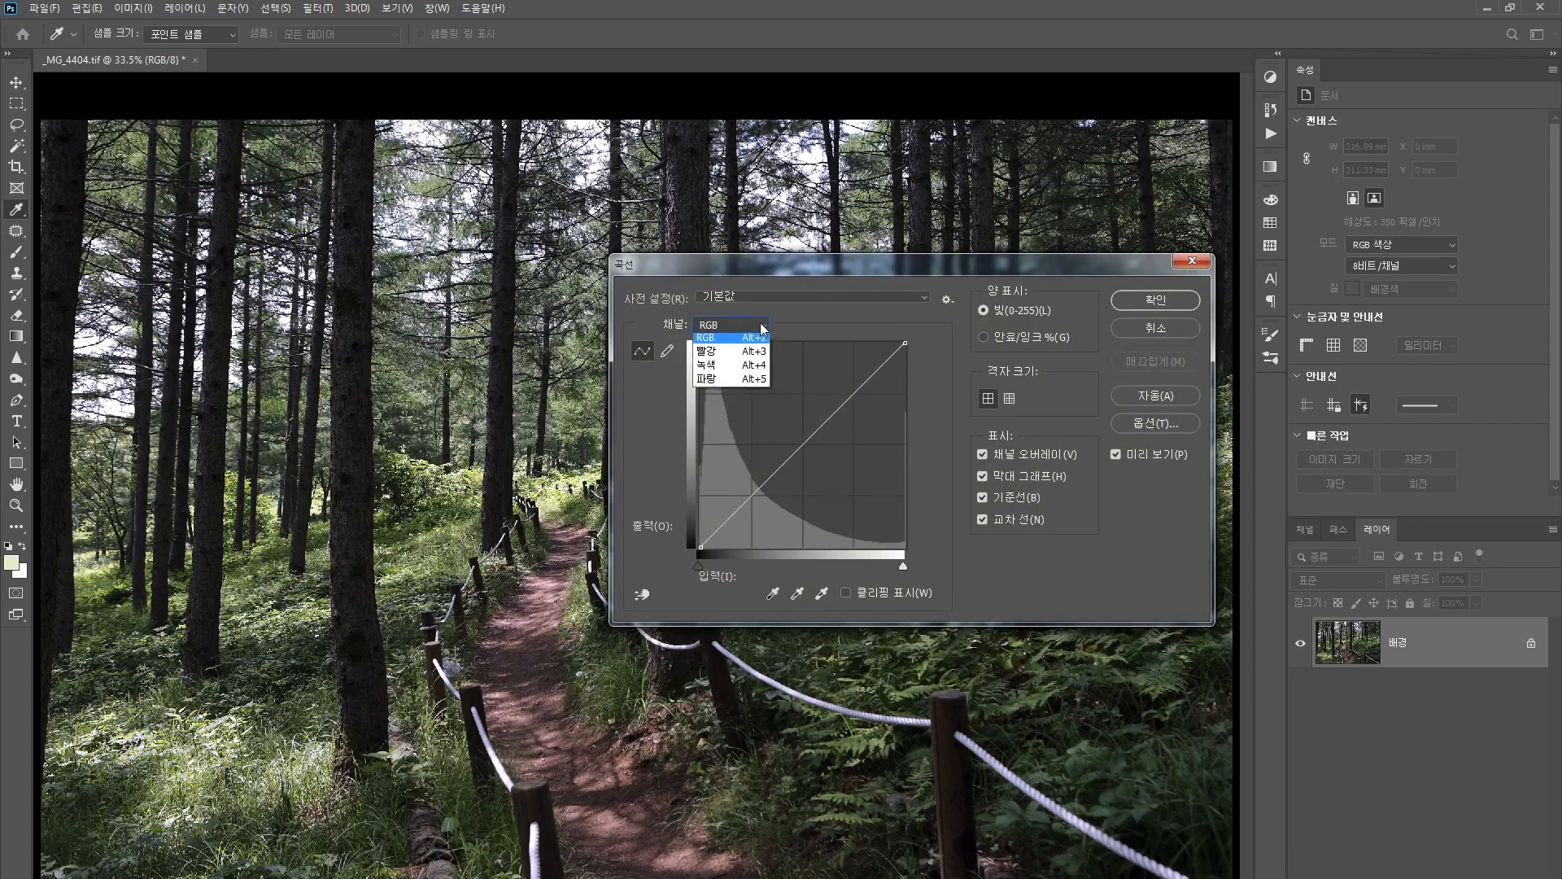
pyautogui.click(739, 371)
pyautogui.click(803, 442)
pyautogui.moveTo(803, 443); pyautogui.dragTo(799, 439)
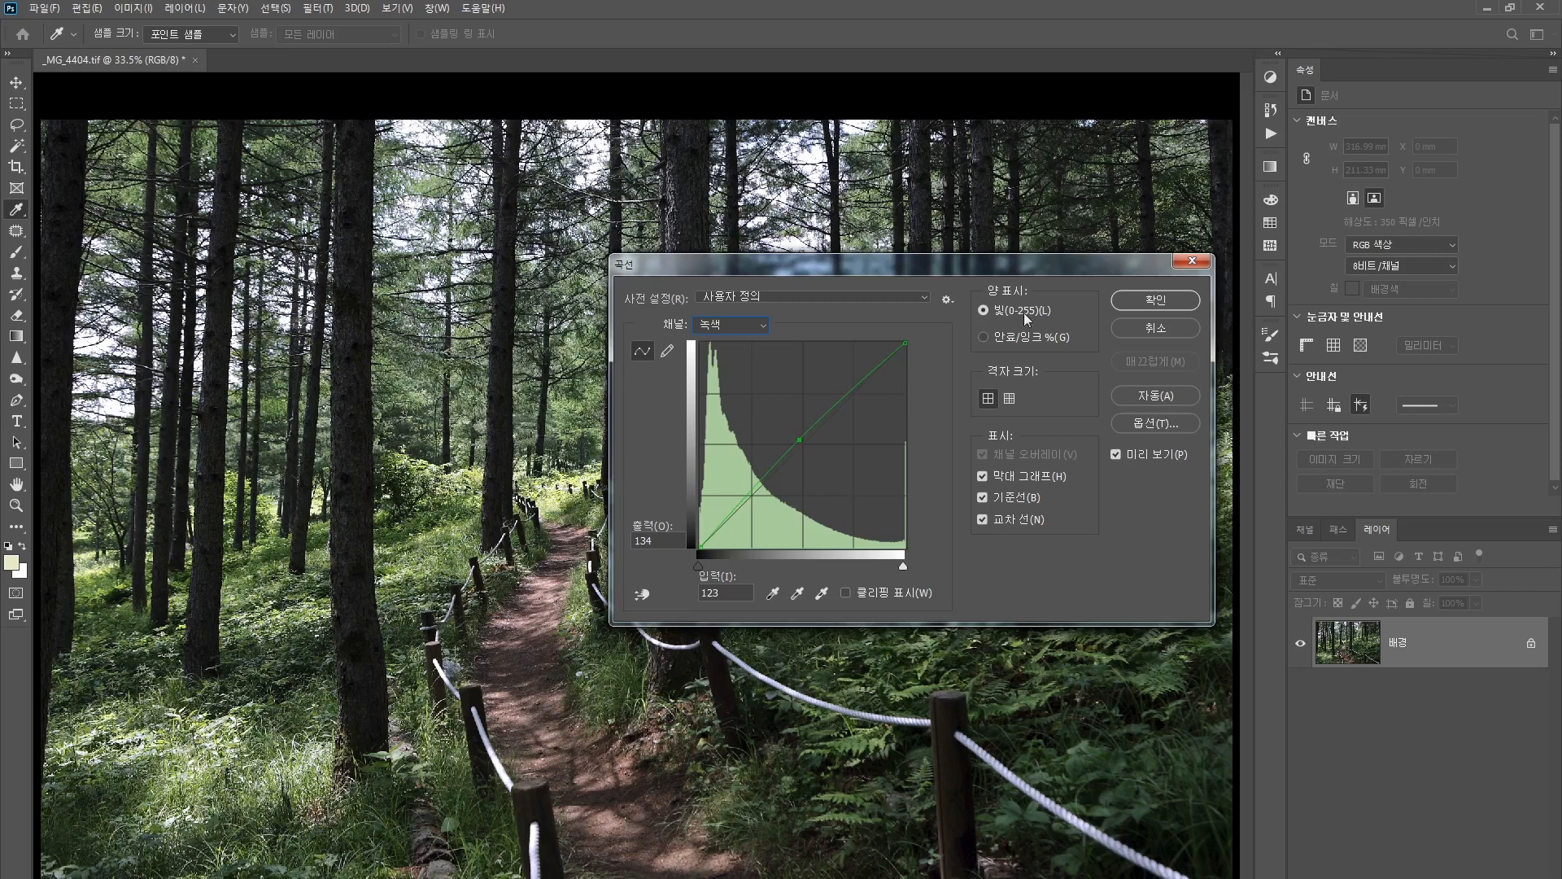
# Try a strong green boost at input 85 and output 156, settle the point at input 119 and output 128, and apply it
pyautogui.moveTo(799, 439); pyautogui.dragTo(770, 421)
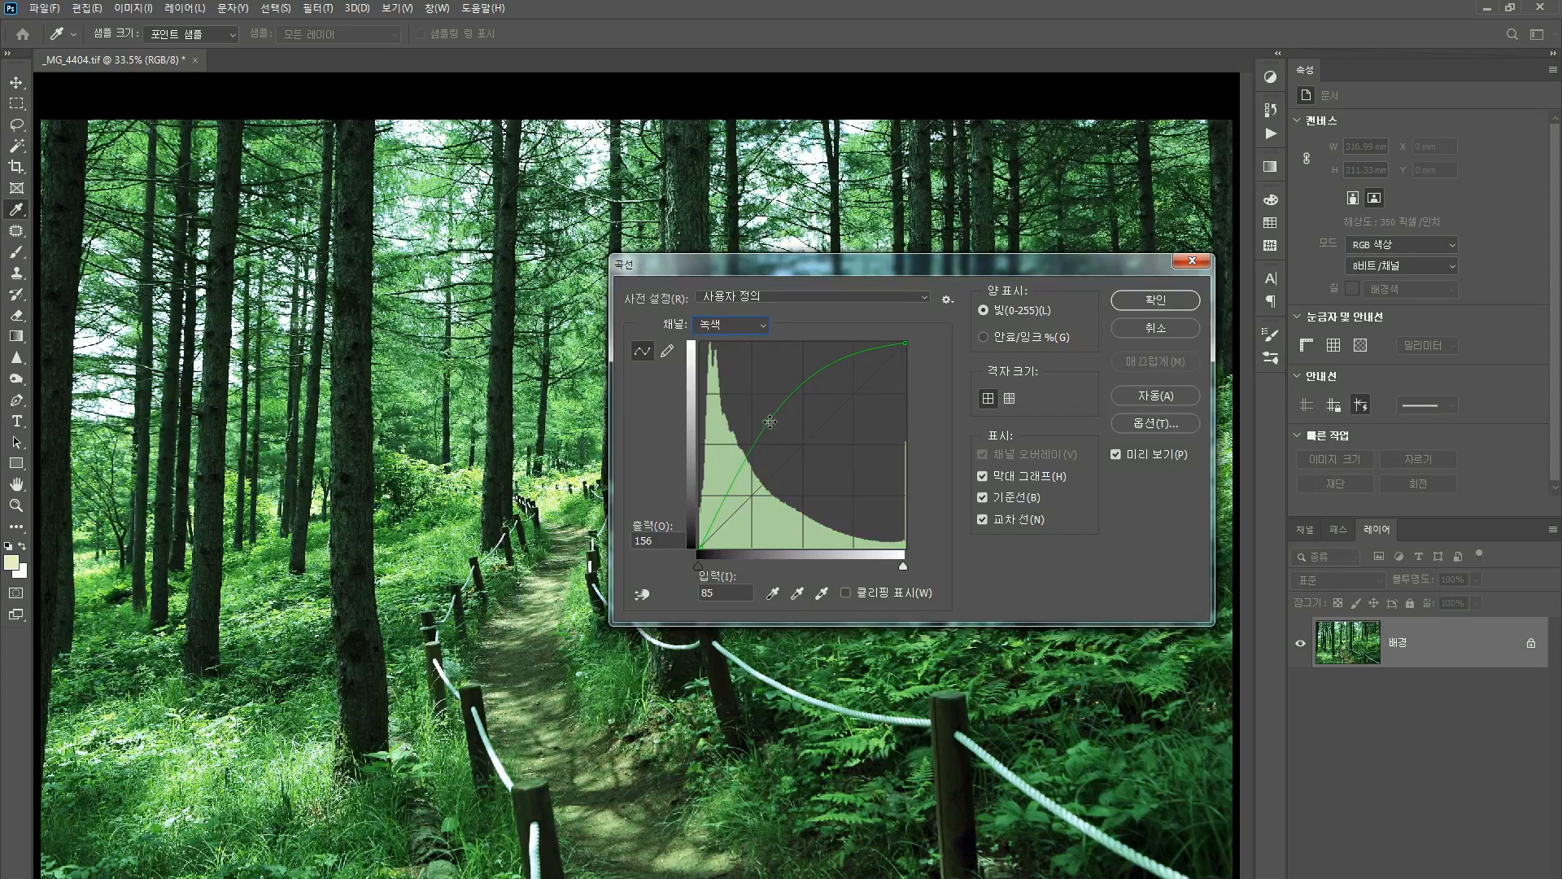
pyautogui.moveTo(769, 422); pyautogui.dragTo(797, 444)
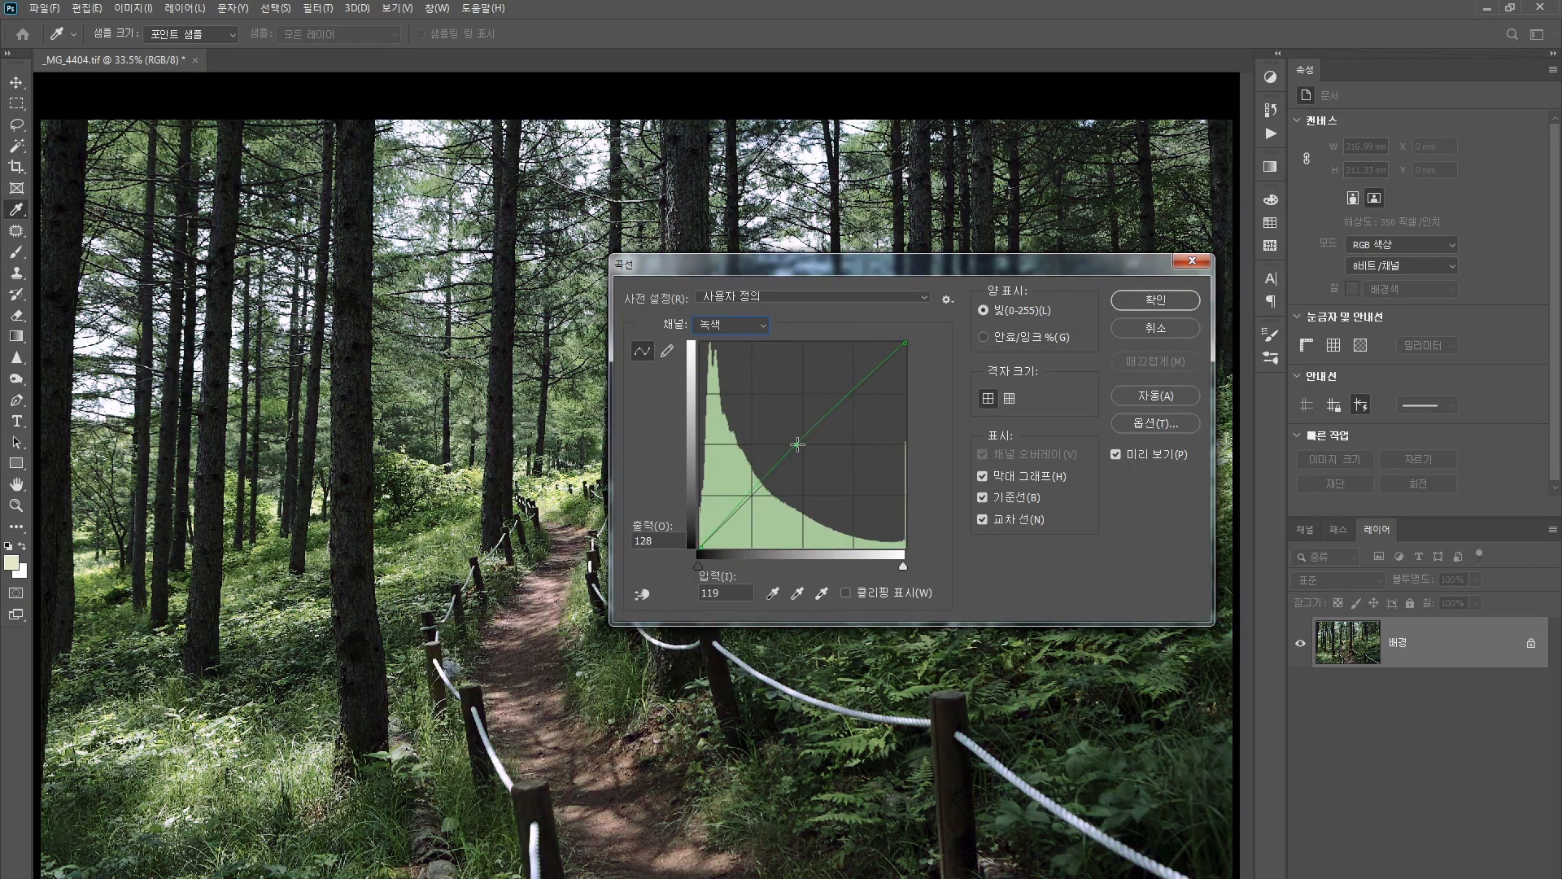
pyautogui.click(1128, 299)
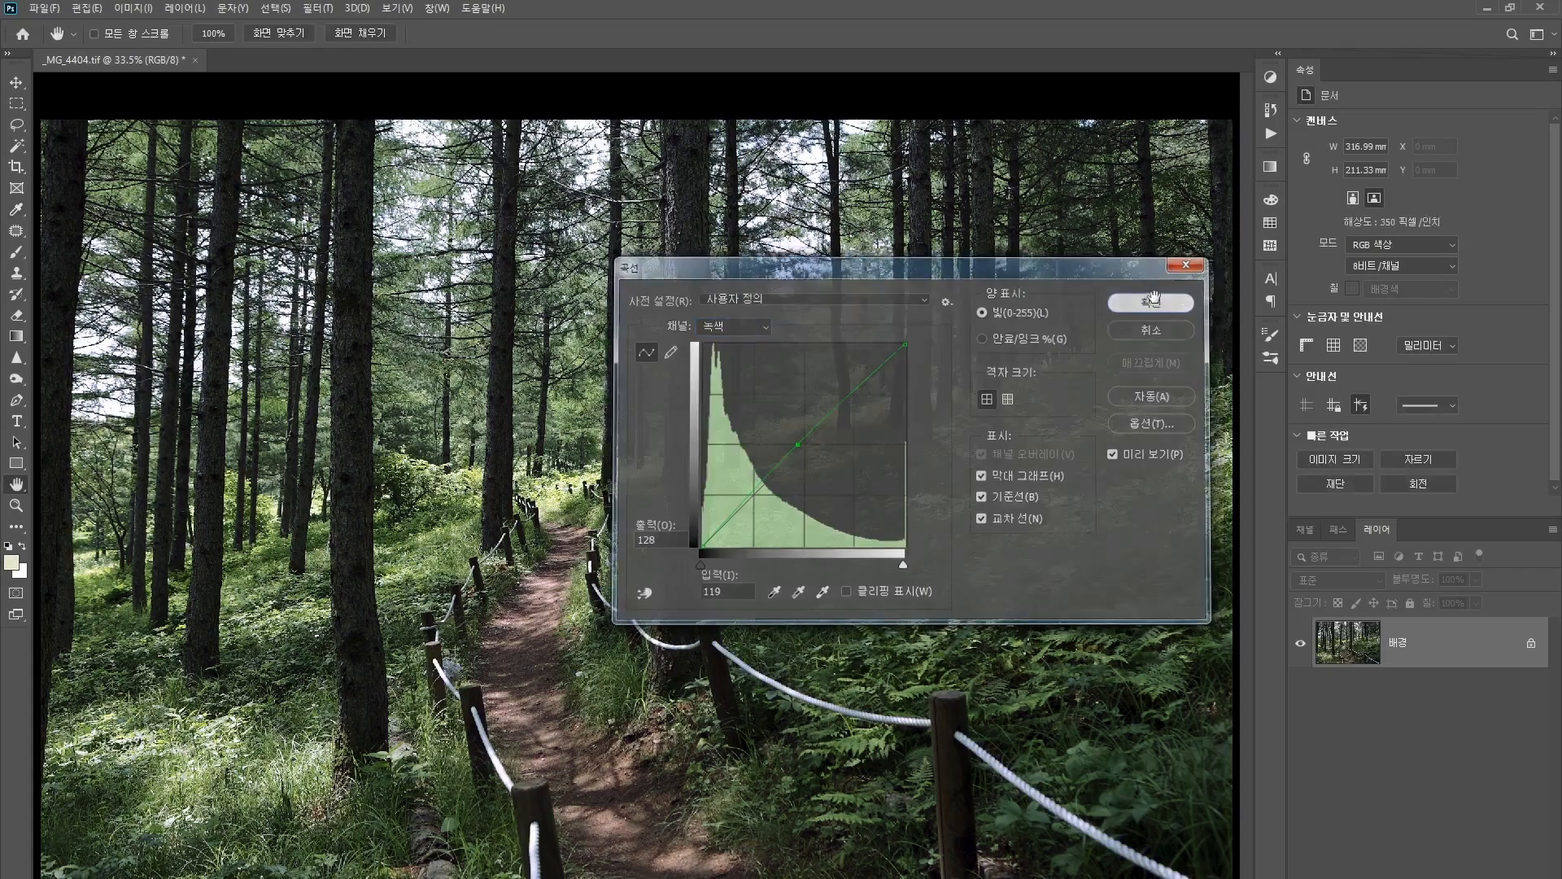
pyautogui.press('h')
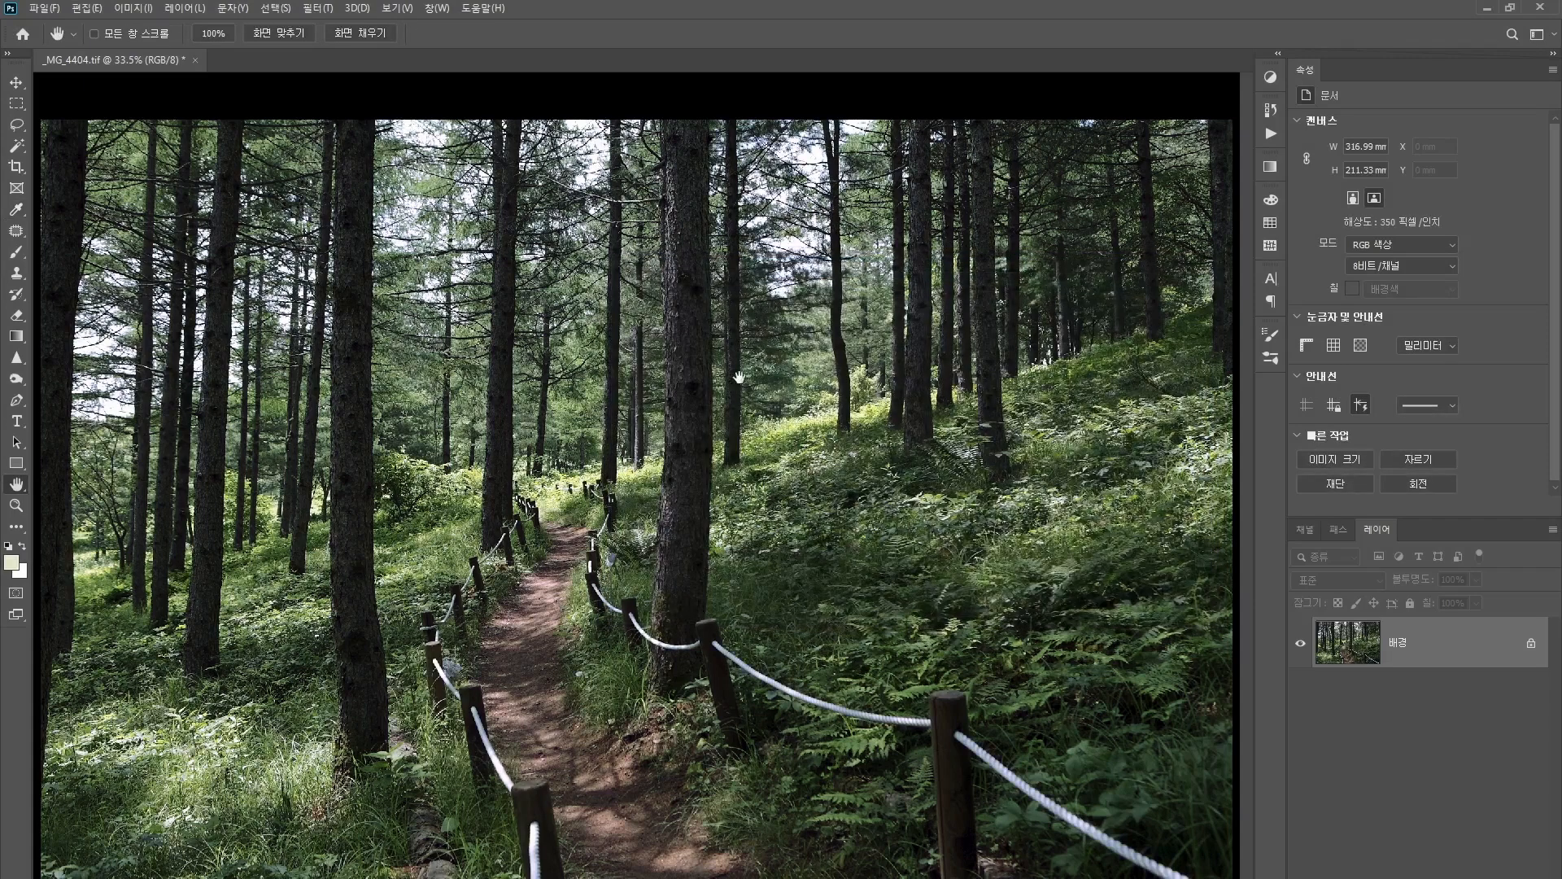
# Compare the original forest photo with the latest Curves result using the history states
pyautogui.click(1270, 110)
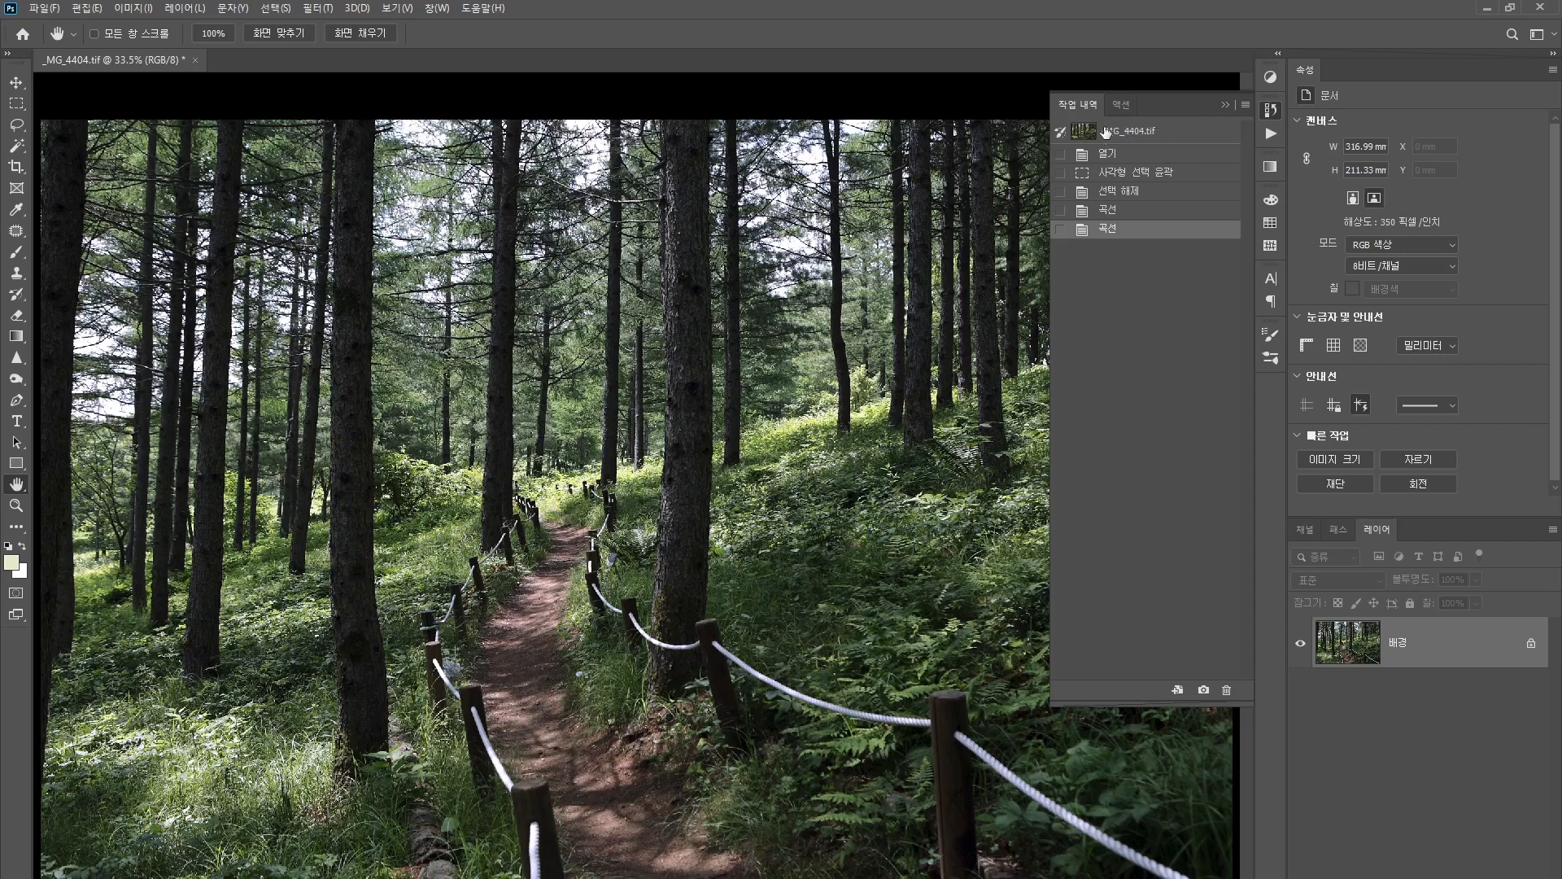
pyautogui.click(1086, 134)
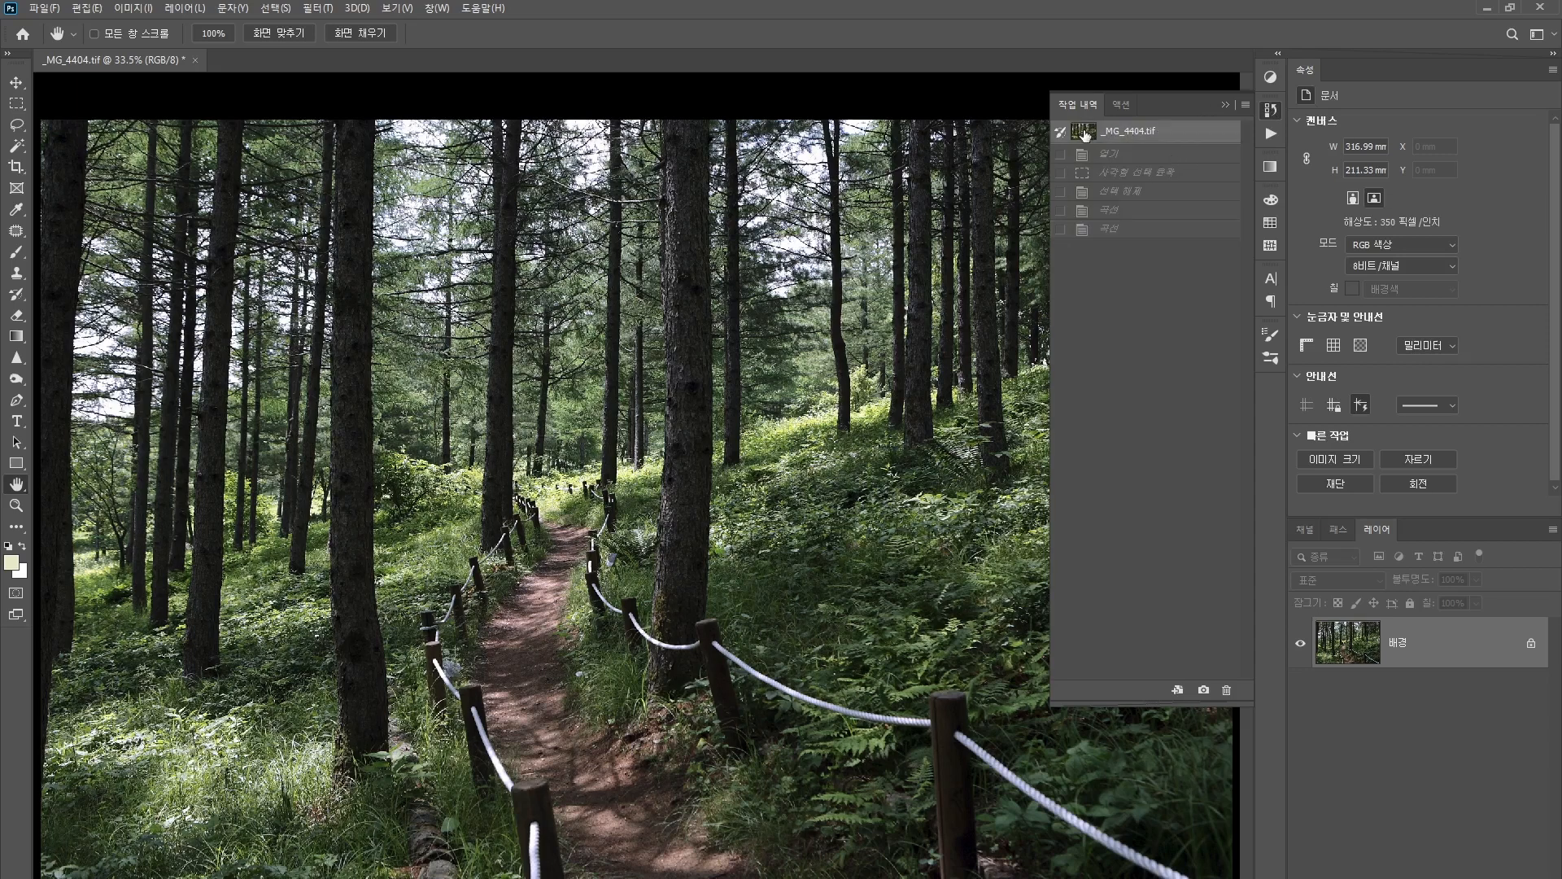
pyautogui.click(1156, 236)
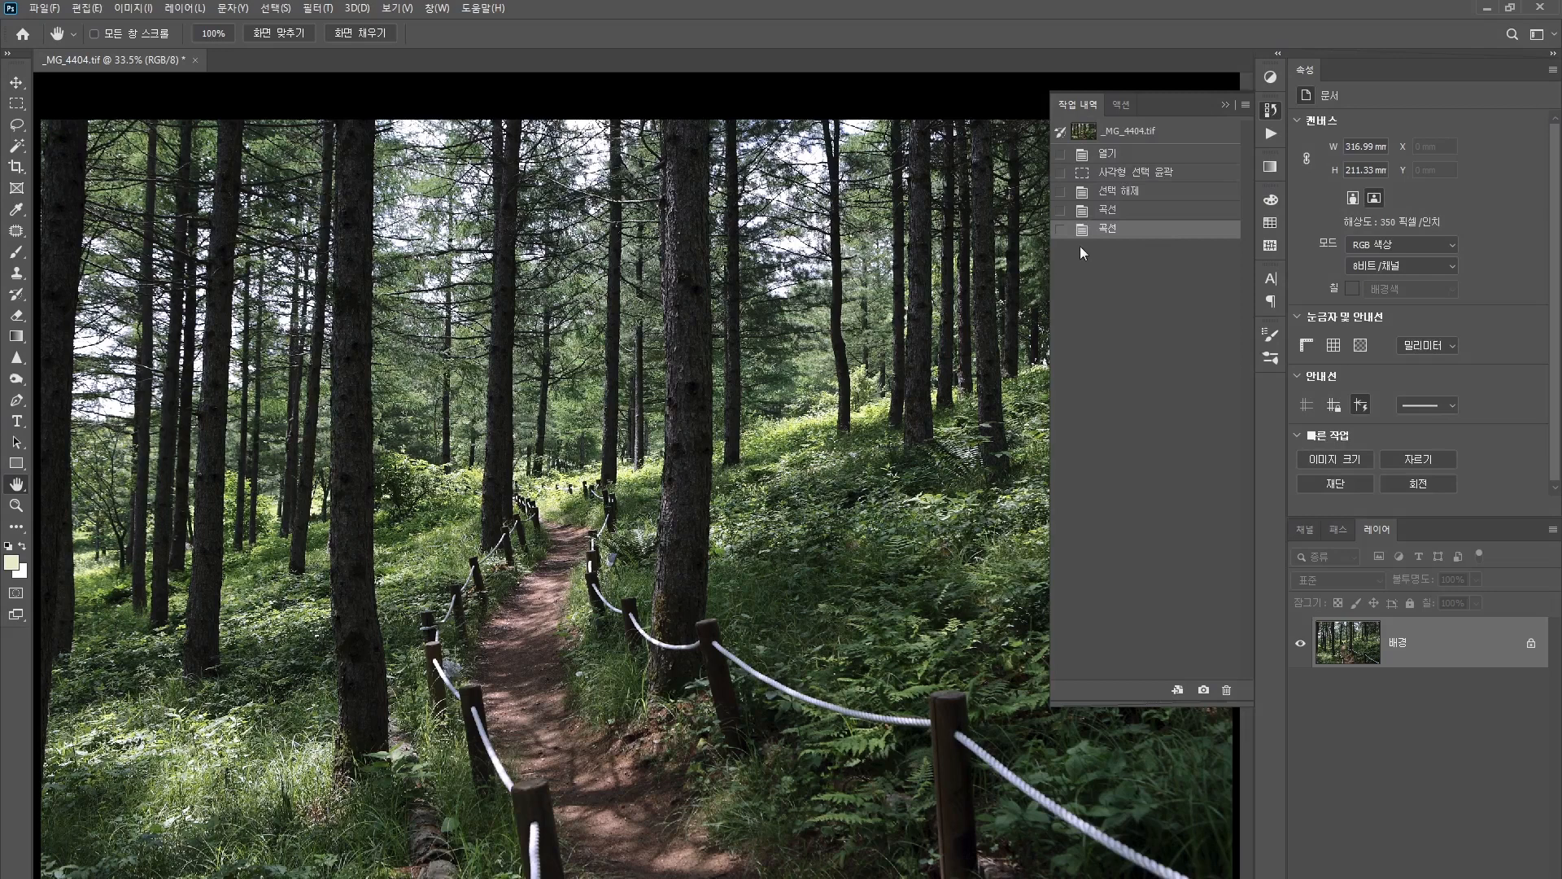
pyautogui.click(1226, 106)
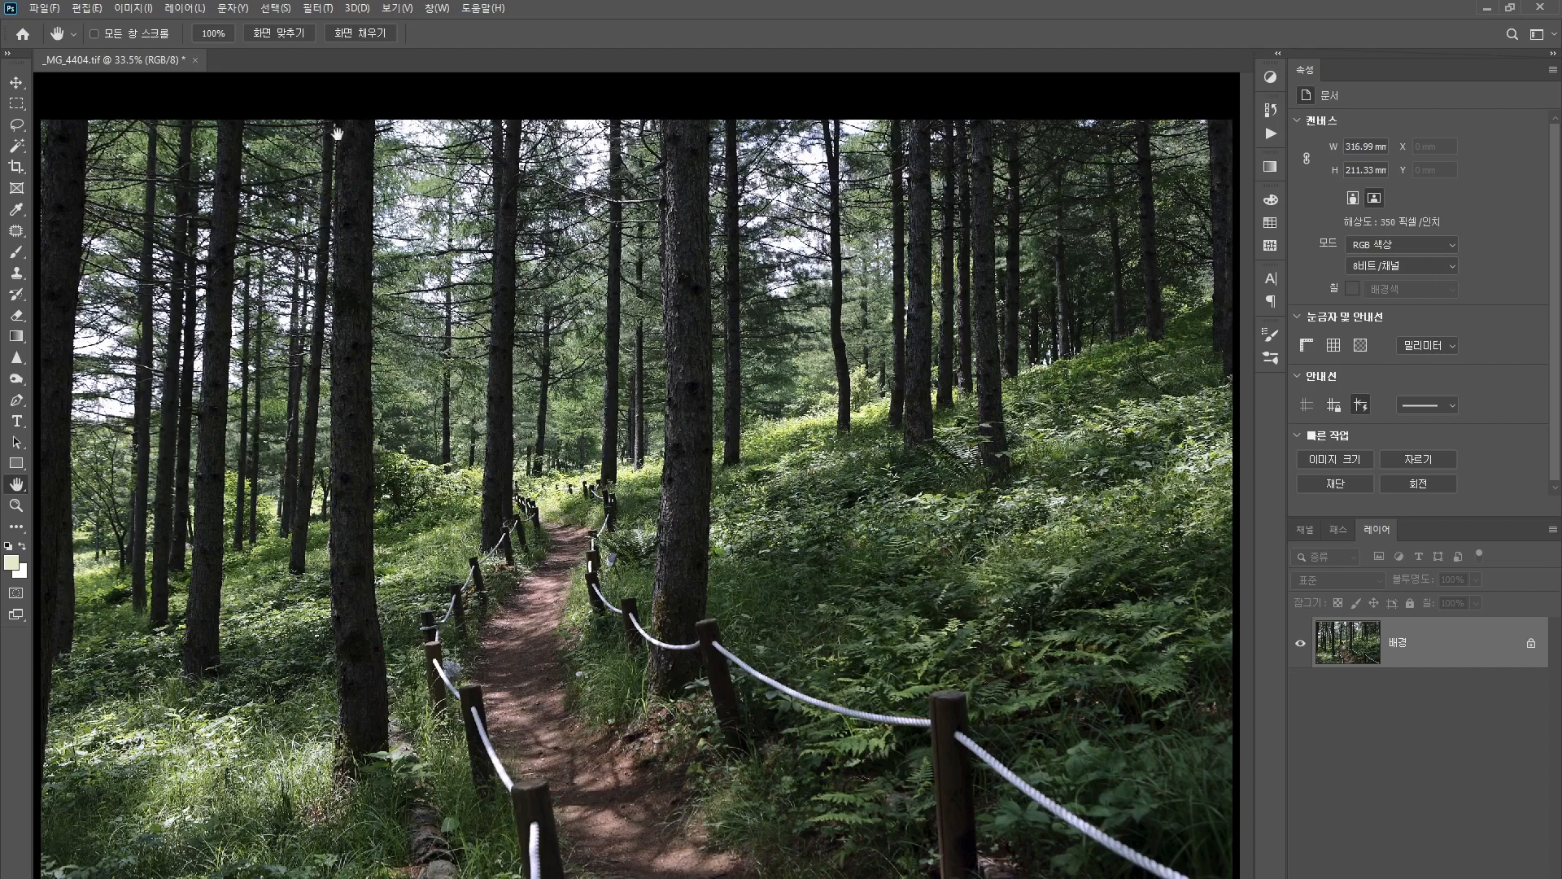
# Open the recent wind turbine photo _MG_4545.TIF and enlarge it to 25%
pyautogui.click(22, 34)
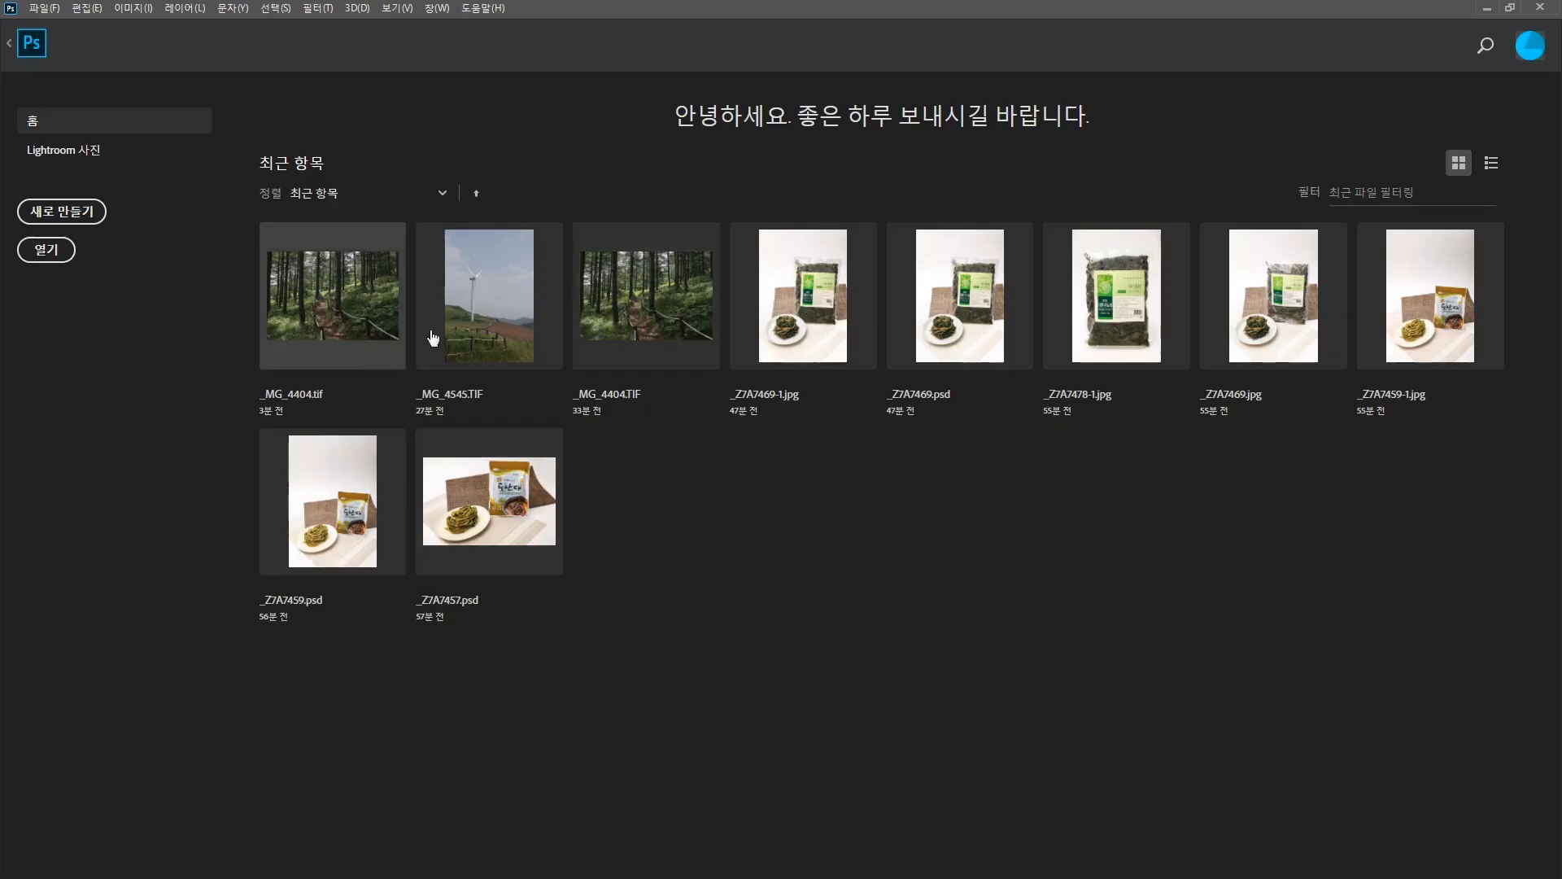
pyautogui.click(492, 311)
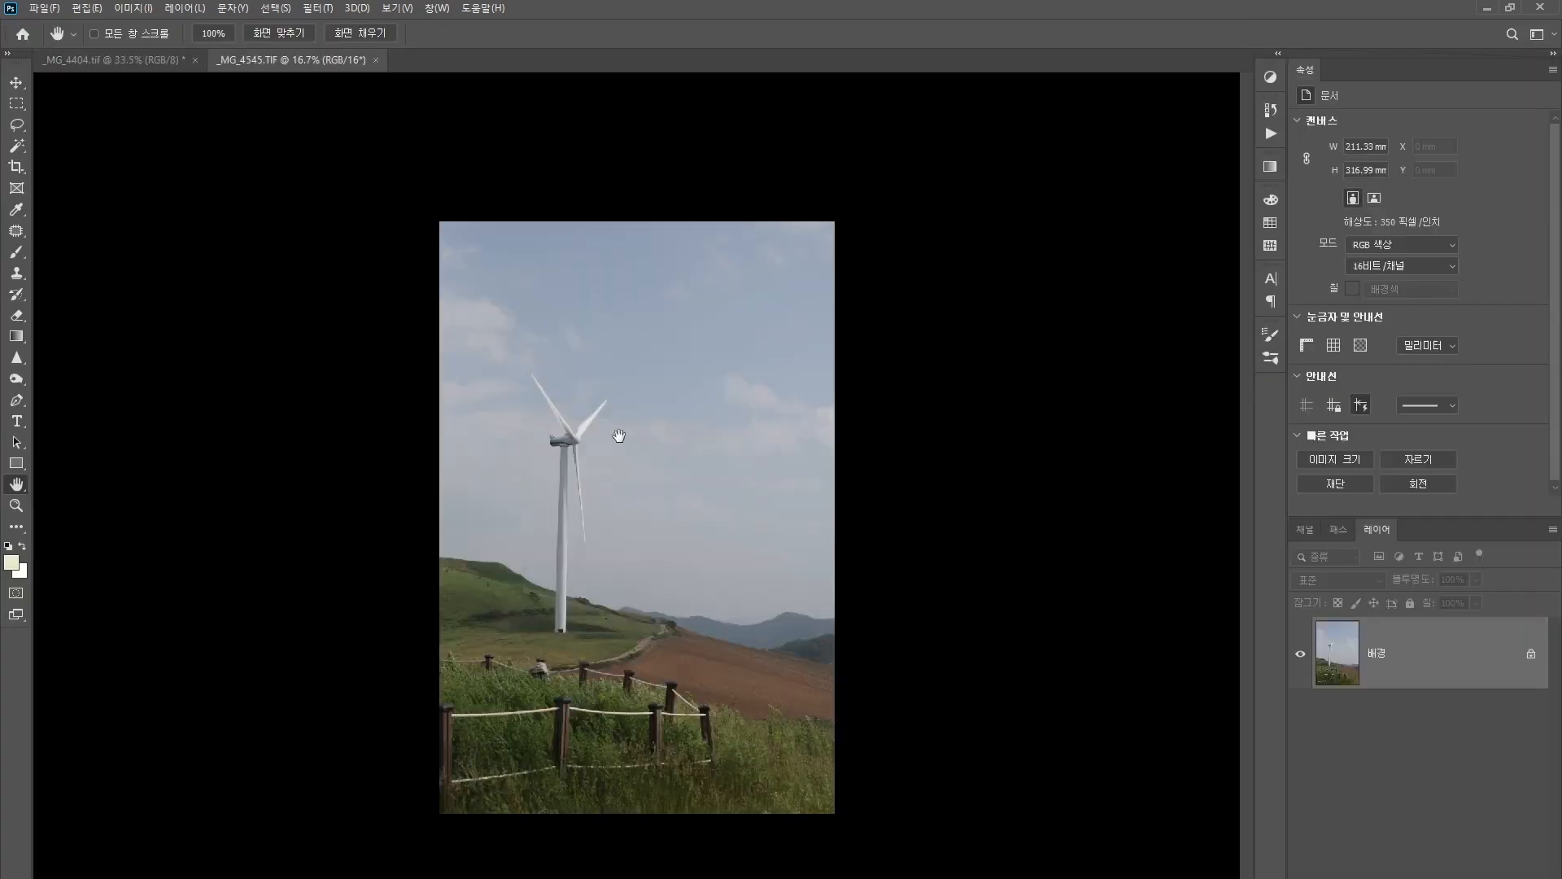
pyautogui.hotkey('ctrl', '+')
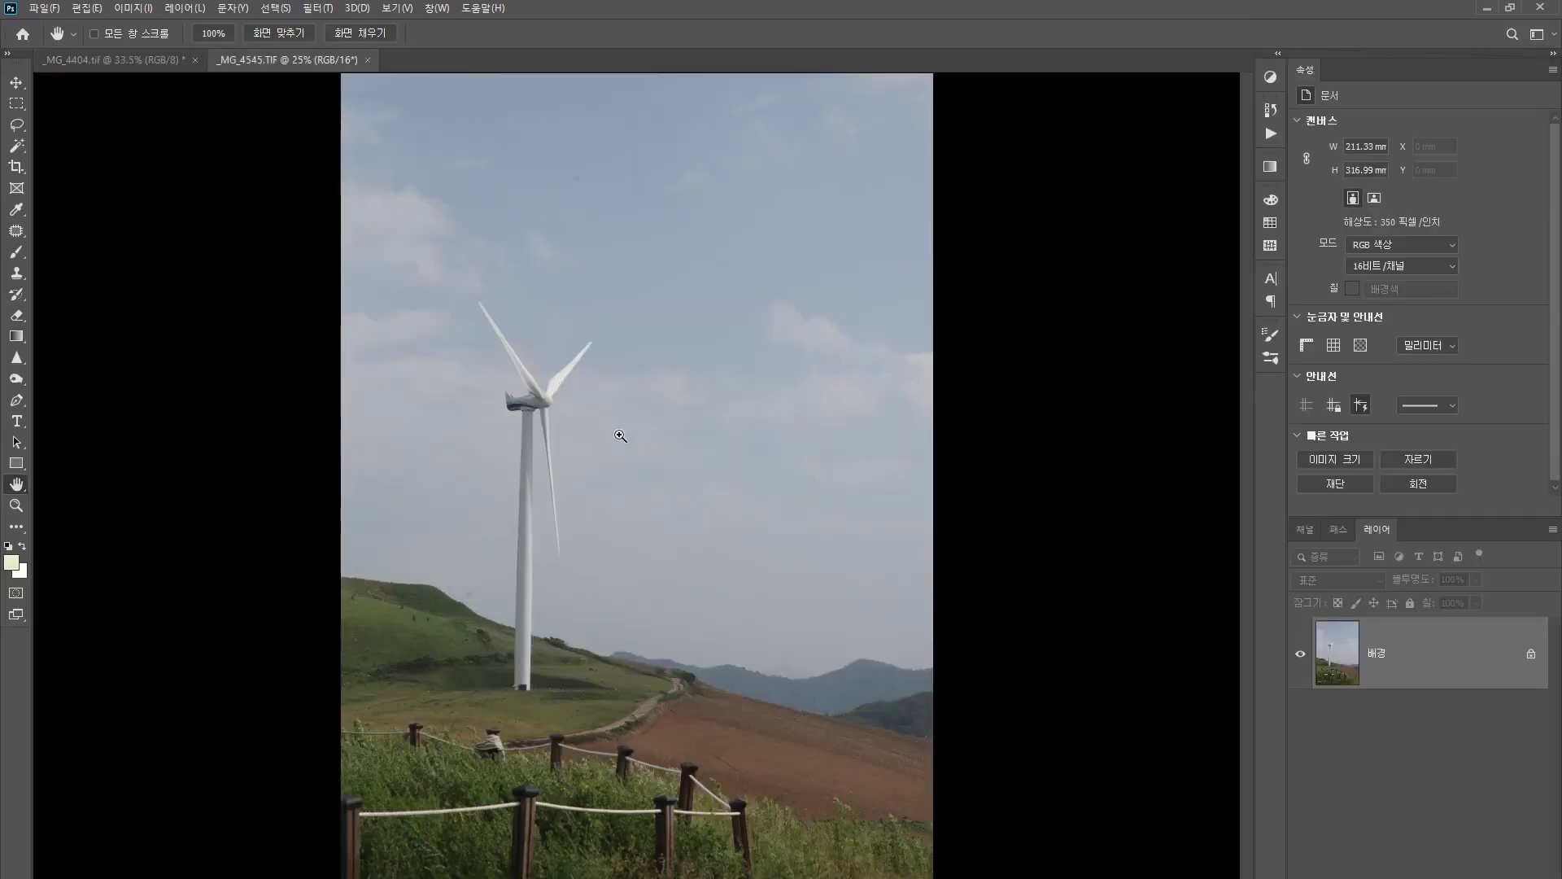
# Apply Curves to the turbine photo with the black point at input 12, the white point moved inward, and a midtone point at input 123, output 134
pyautogui.click(132, 8)
pyautogui.moveTo(151, 51)
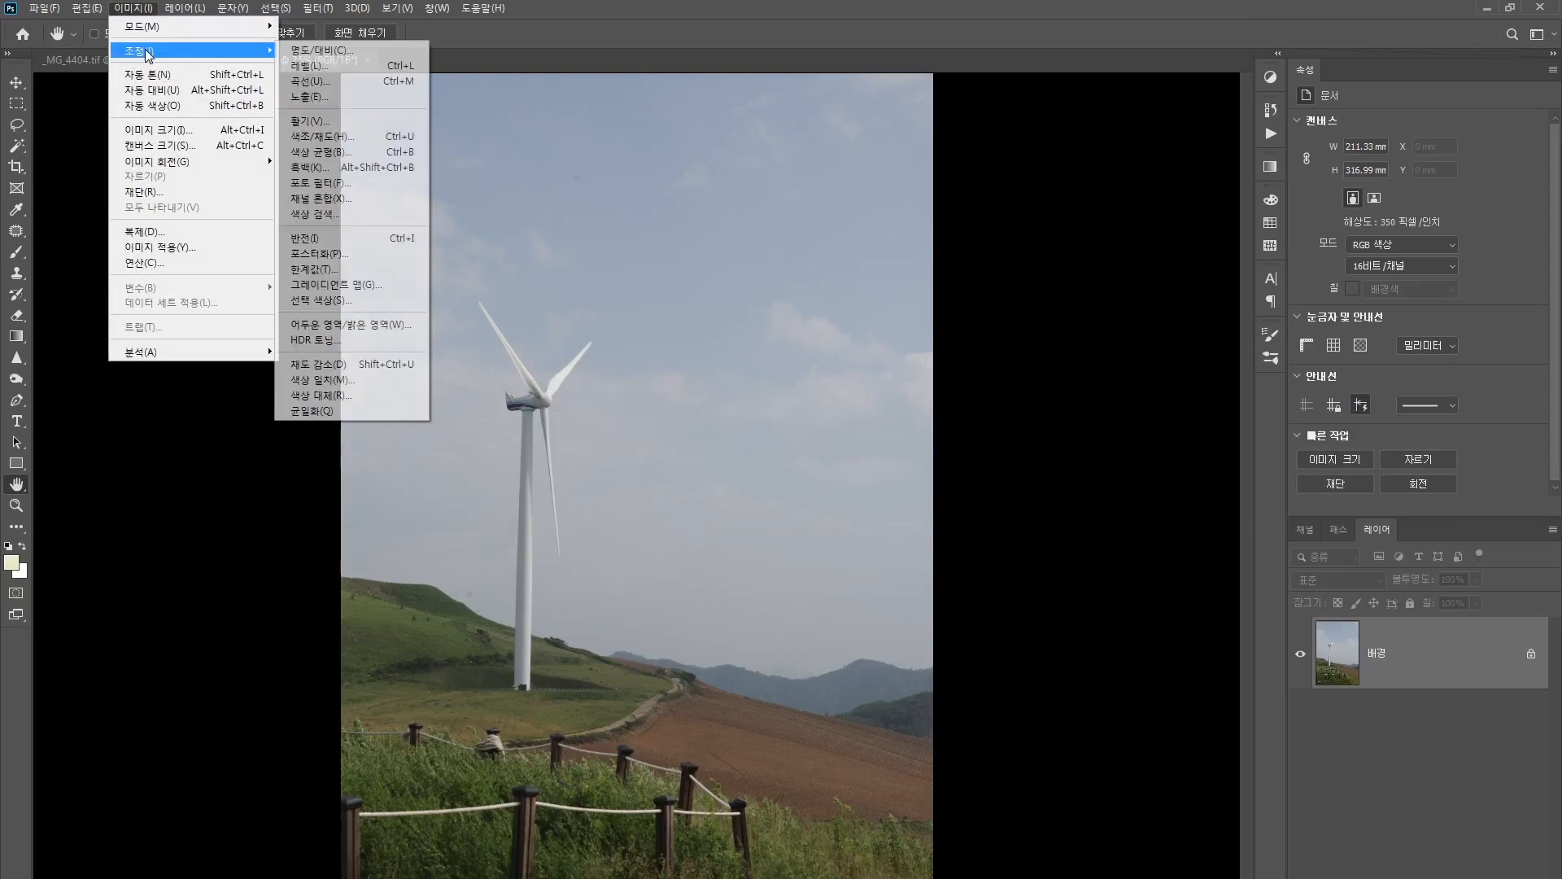
pyautogui.click(358, 82)
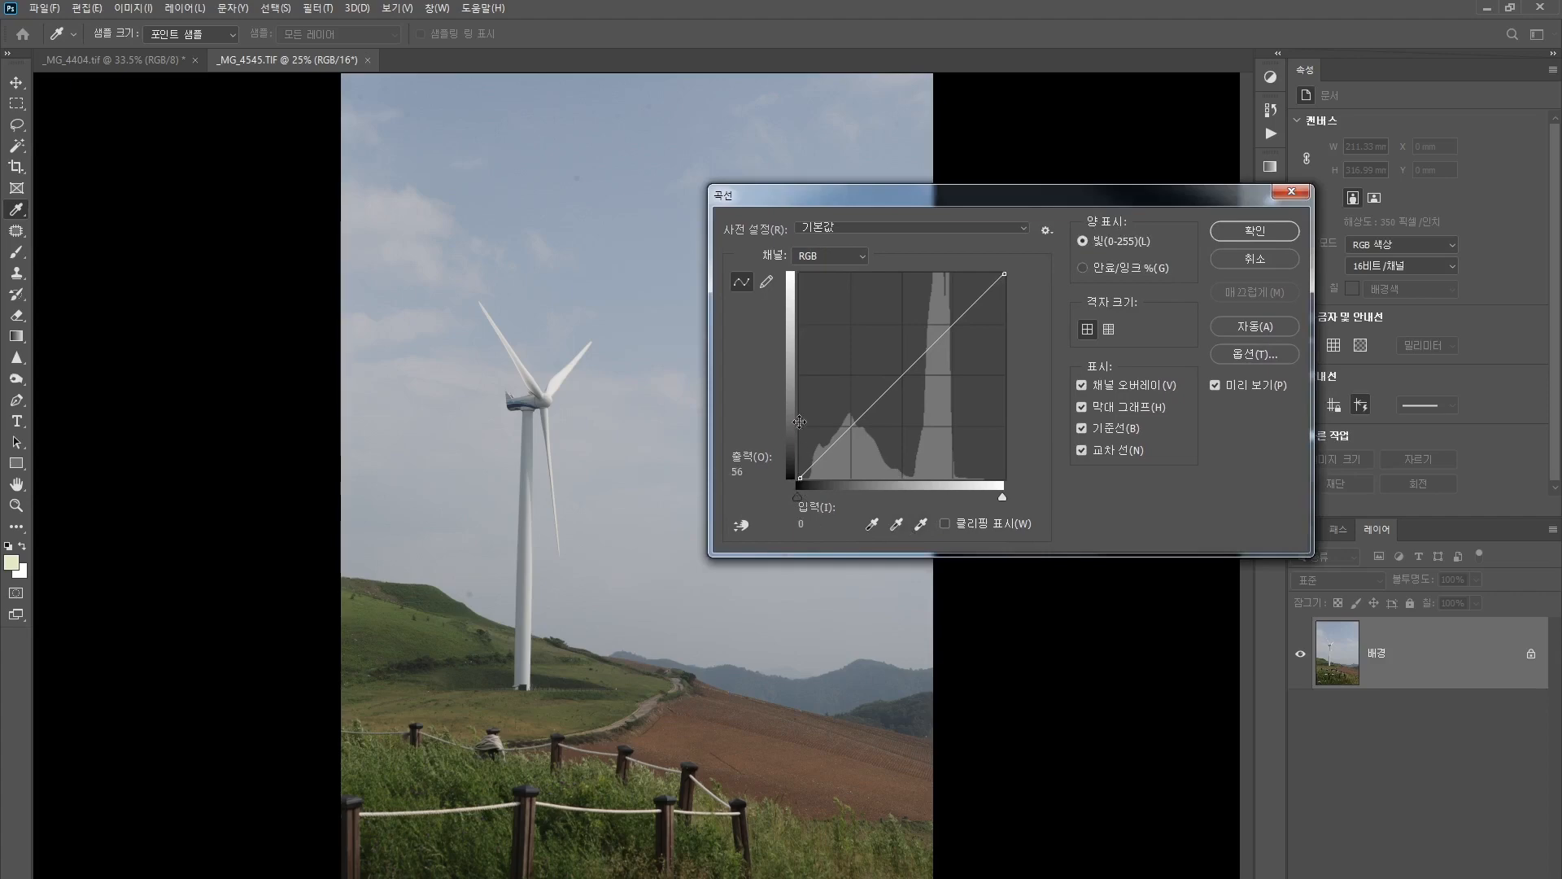
pyautogui.moveTo(798, 478); pyautogui.dragTo(810, 478)
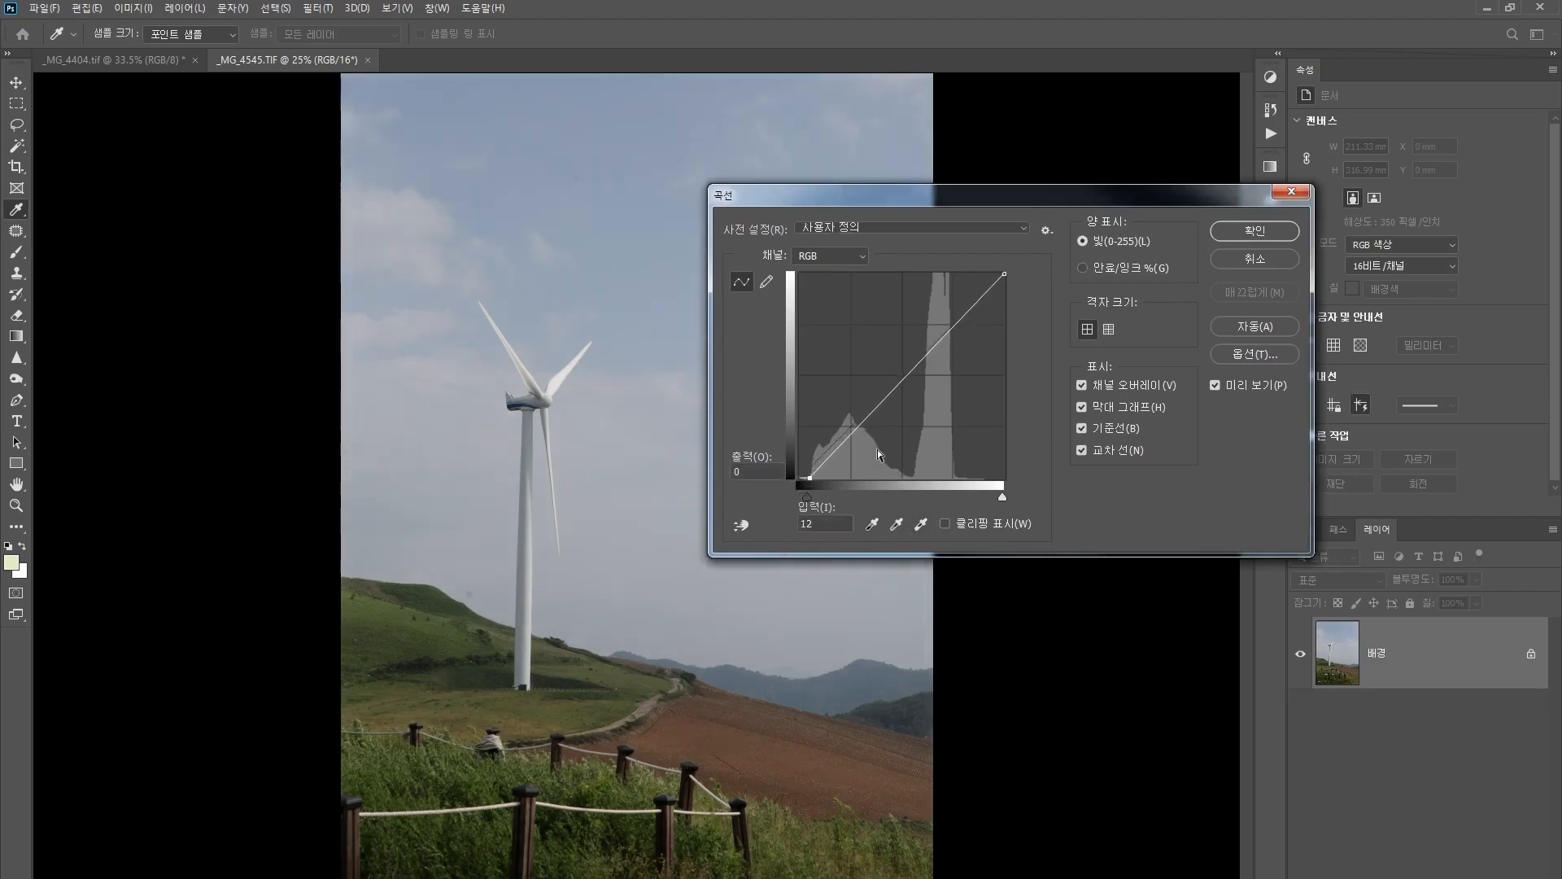
pyautogui.moveTo(1006, 277); pyautogui.dragTo(987, 273)
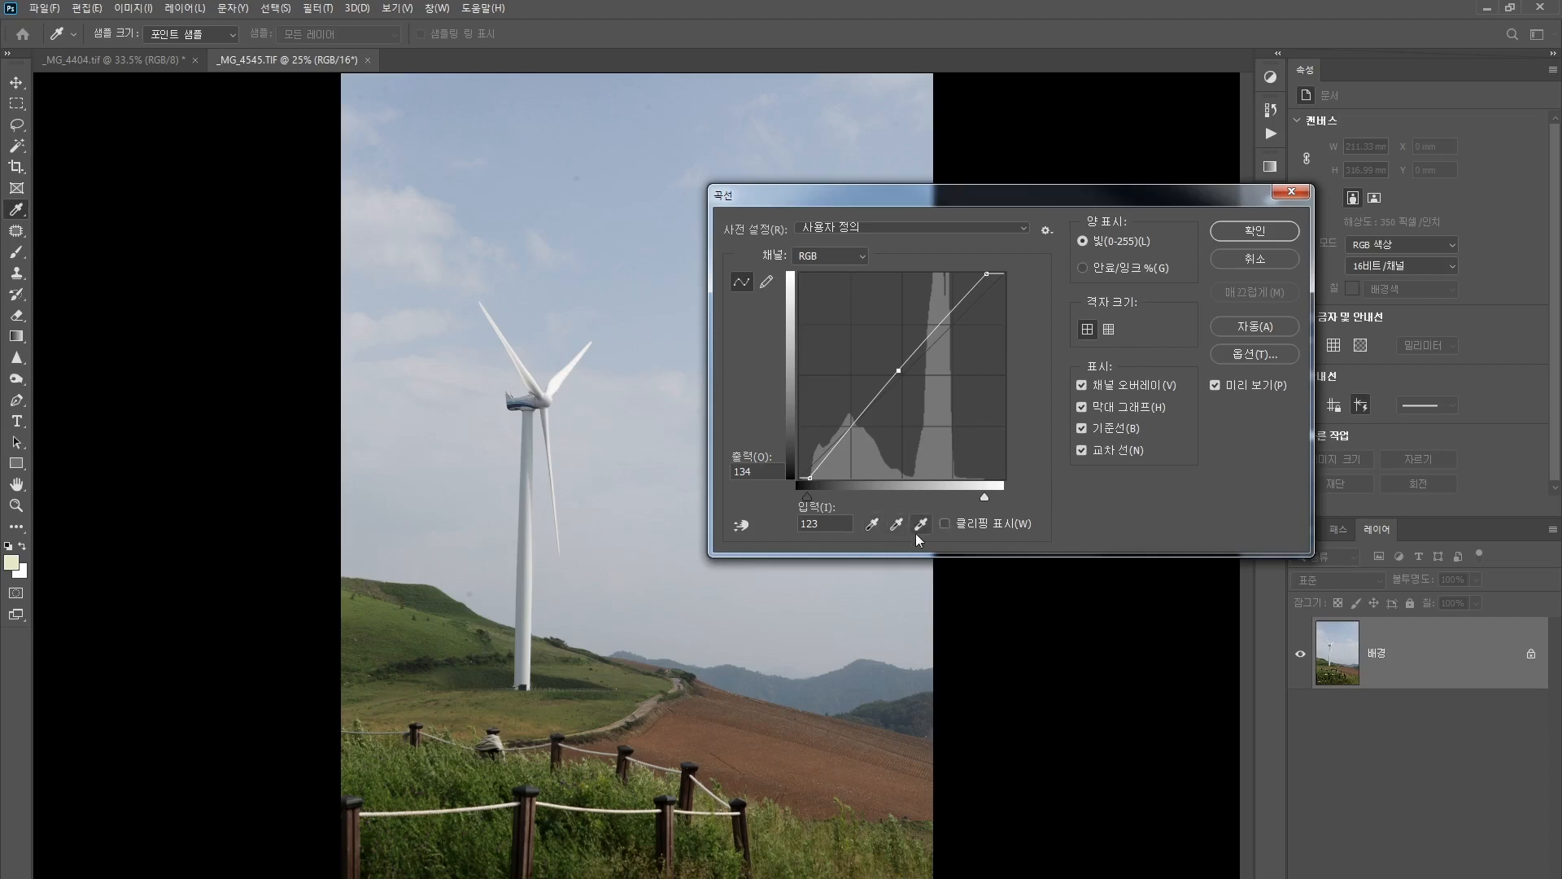
pyautogui.click(1233, 230)
pyautogui.press('h')
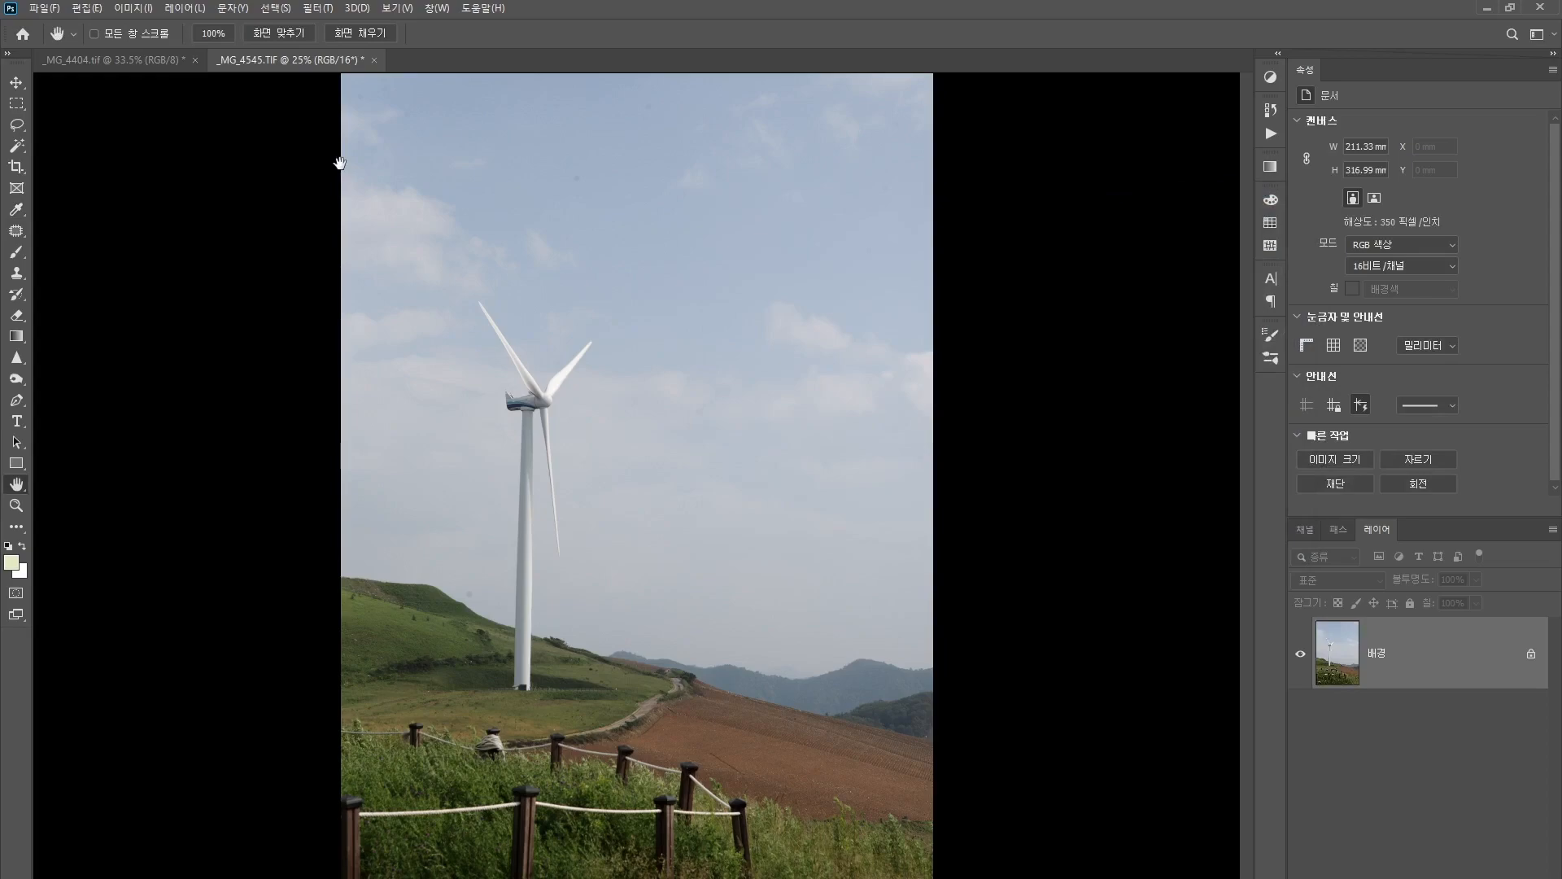
# Close the wind turbine and forest path photos without saving their changes
pyautogui.click(373, 61)
pyautogui.press('n')
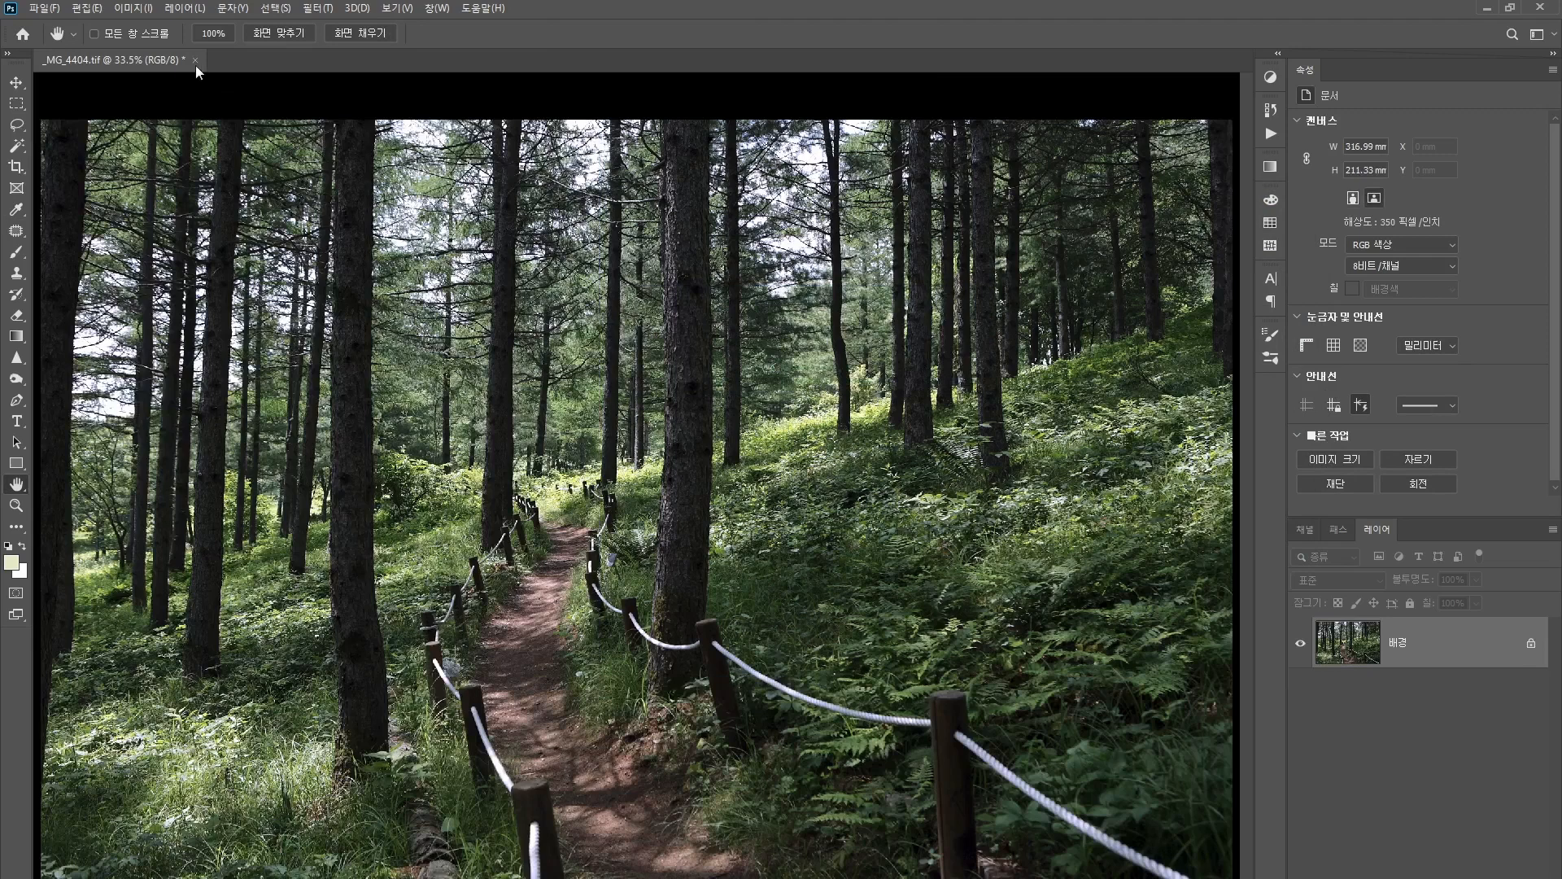
pyautogui.click(196, 60)
pyautogui.press('n')
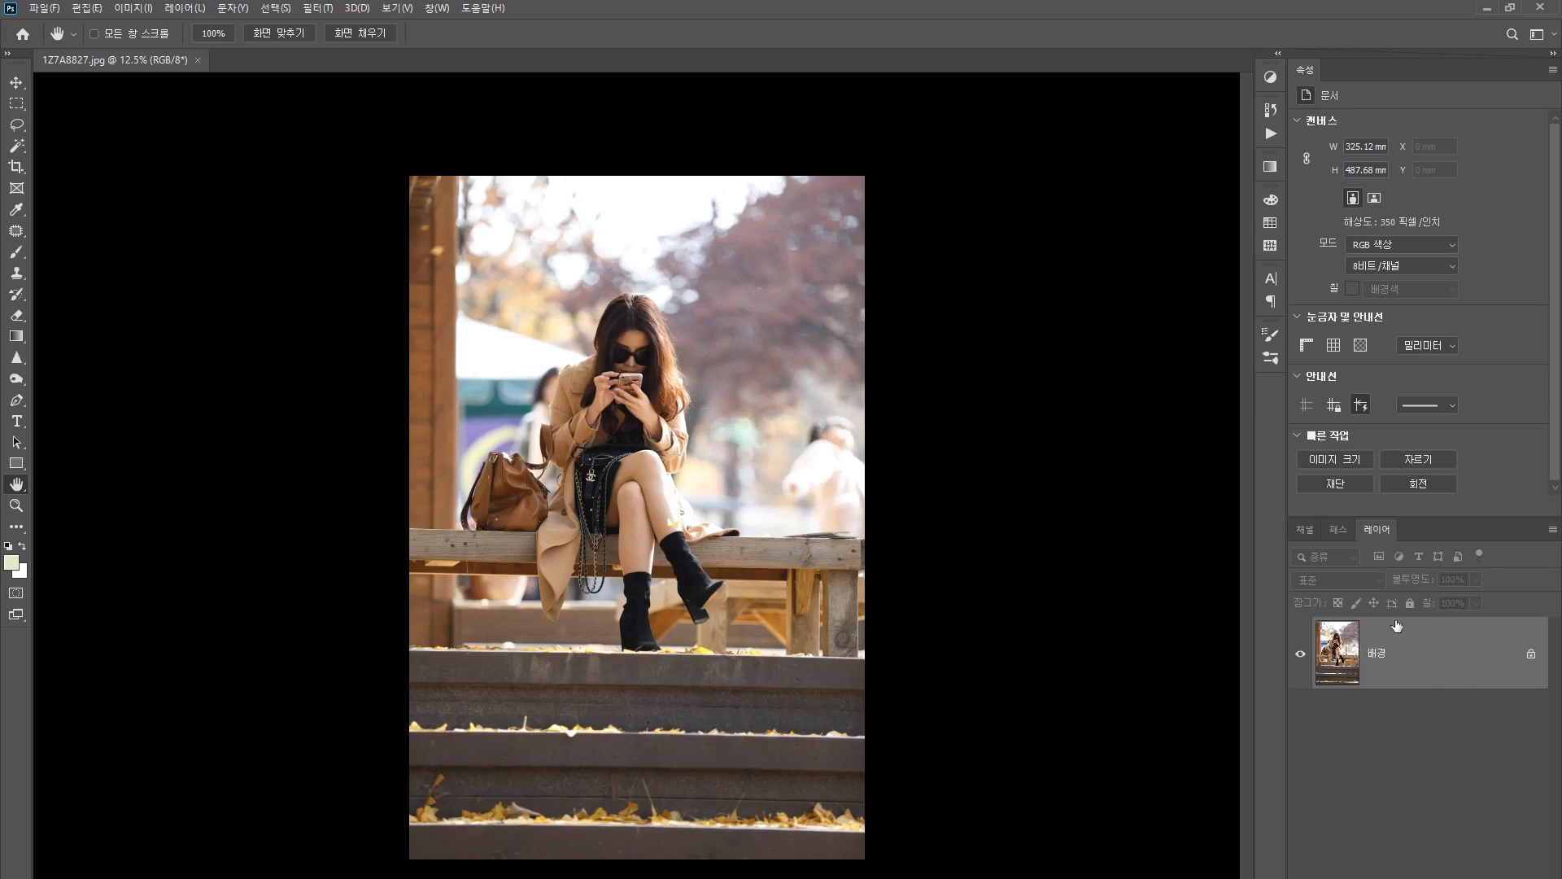
# Open Curves on the photo of the woman on the bench and move the RGB black point to input 11, output 0
pyautogui.click(140, 9)
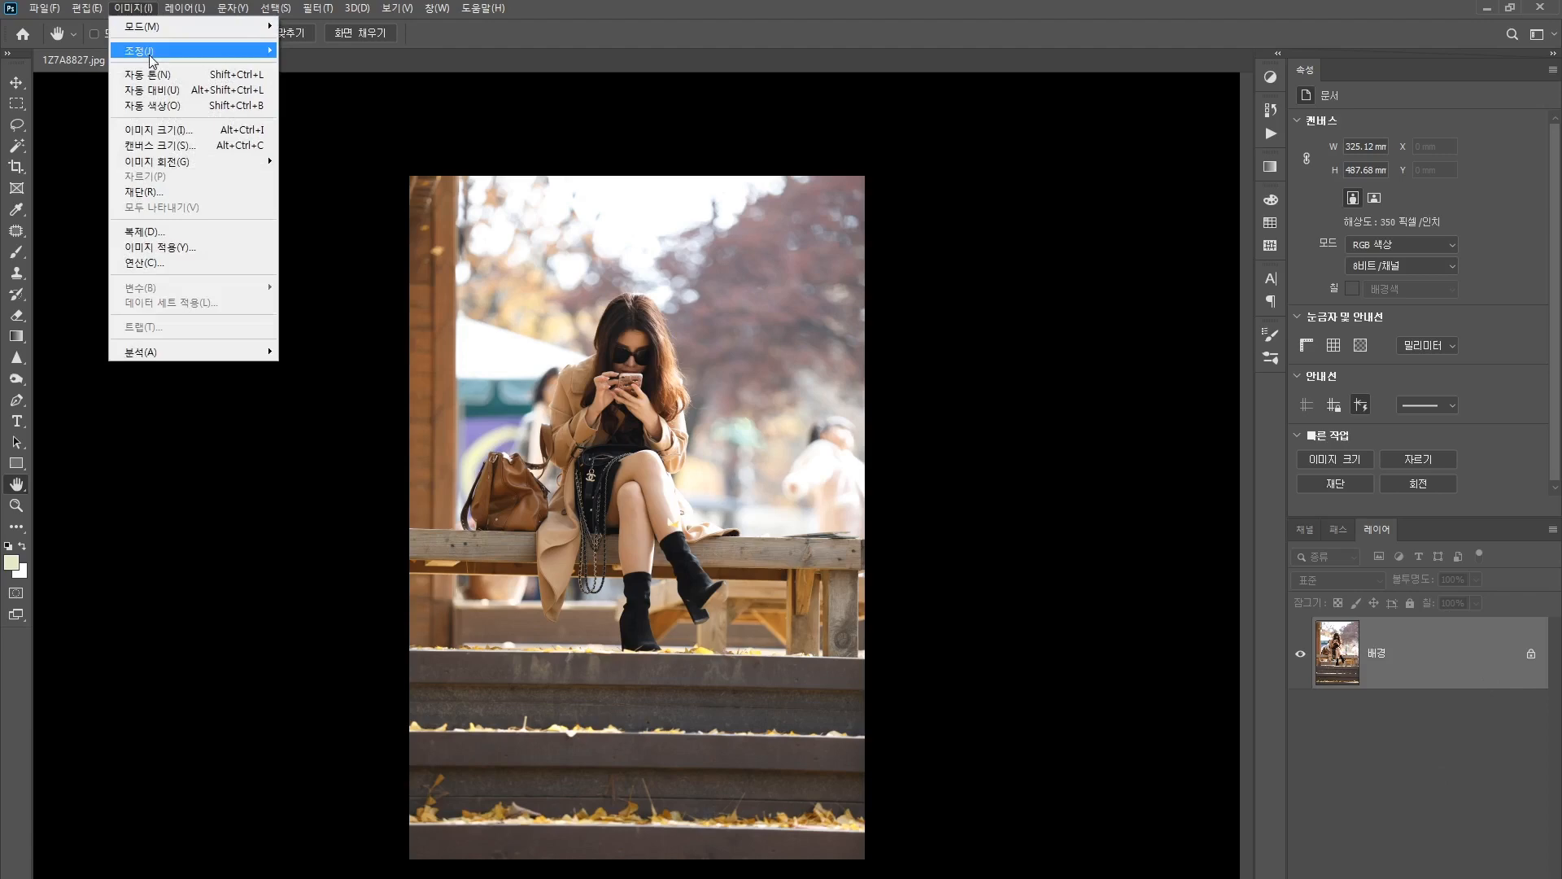
pyautogui.moveTo(149, 55)
pyautogui.click(329, 80)
pyautogui.moveTo(858, 196); pyautogui.dragTo(1032, 190)
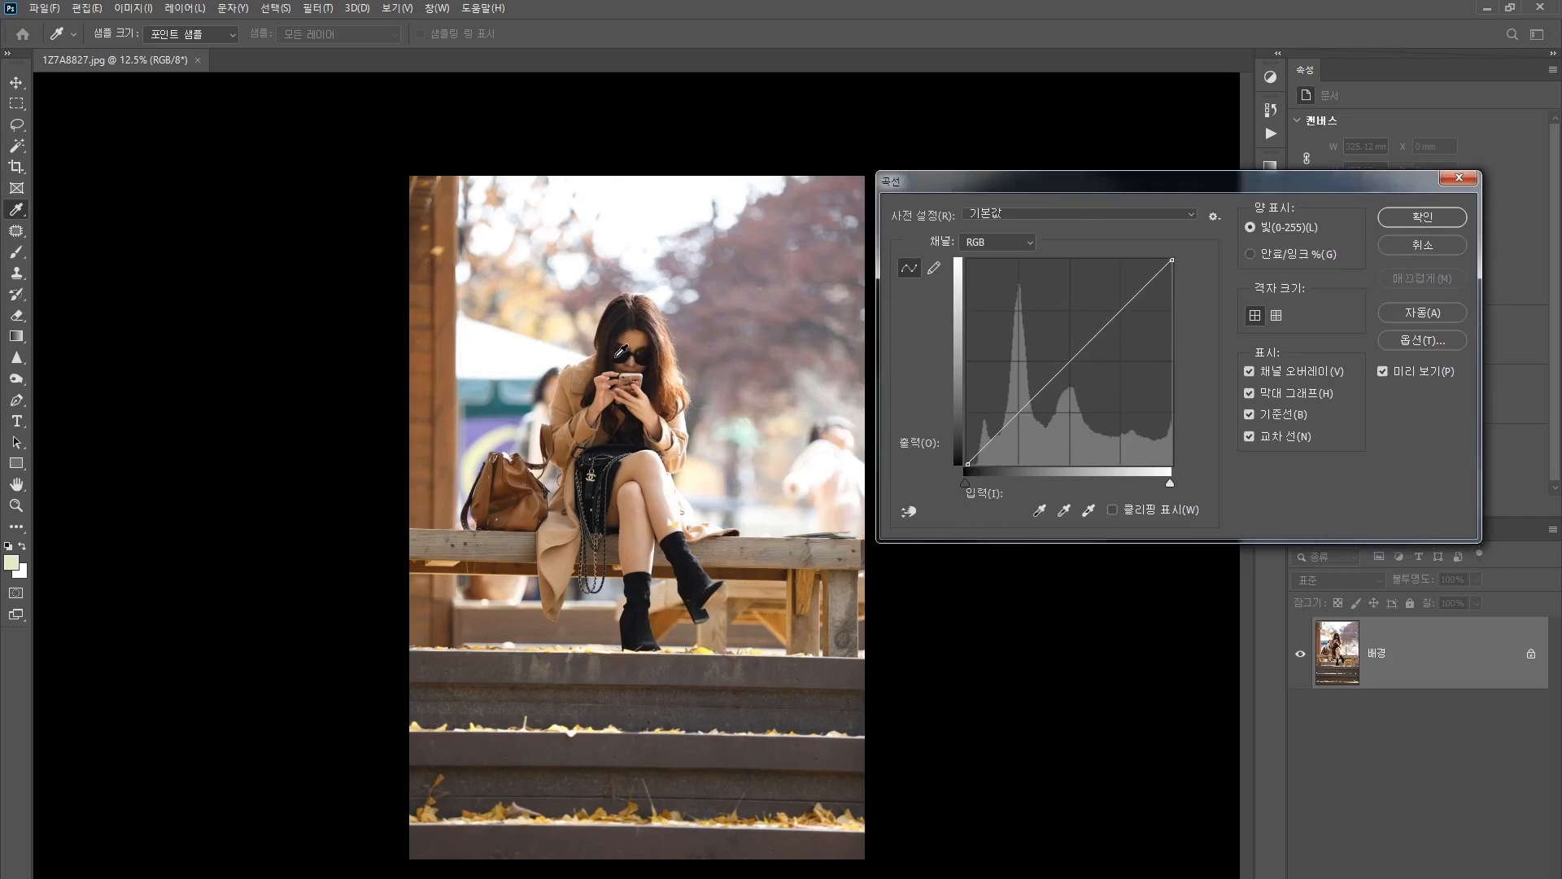
pyautogui.keyDown('ctrl'); pyautogui.click(656, 438); pyautogui.keyUp('ctrl')
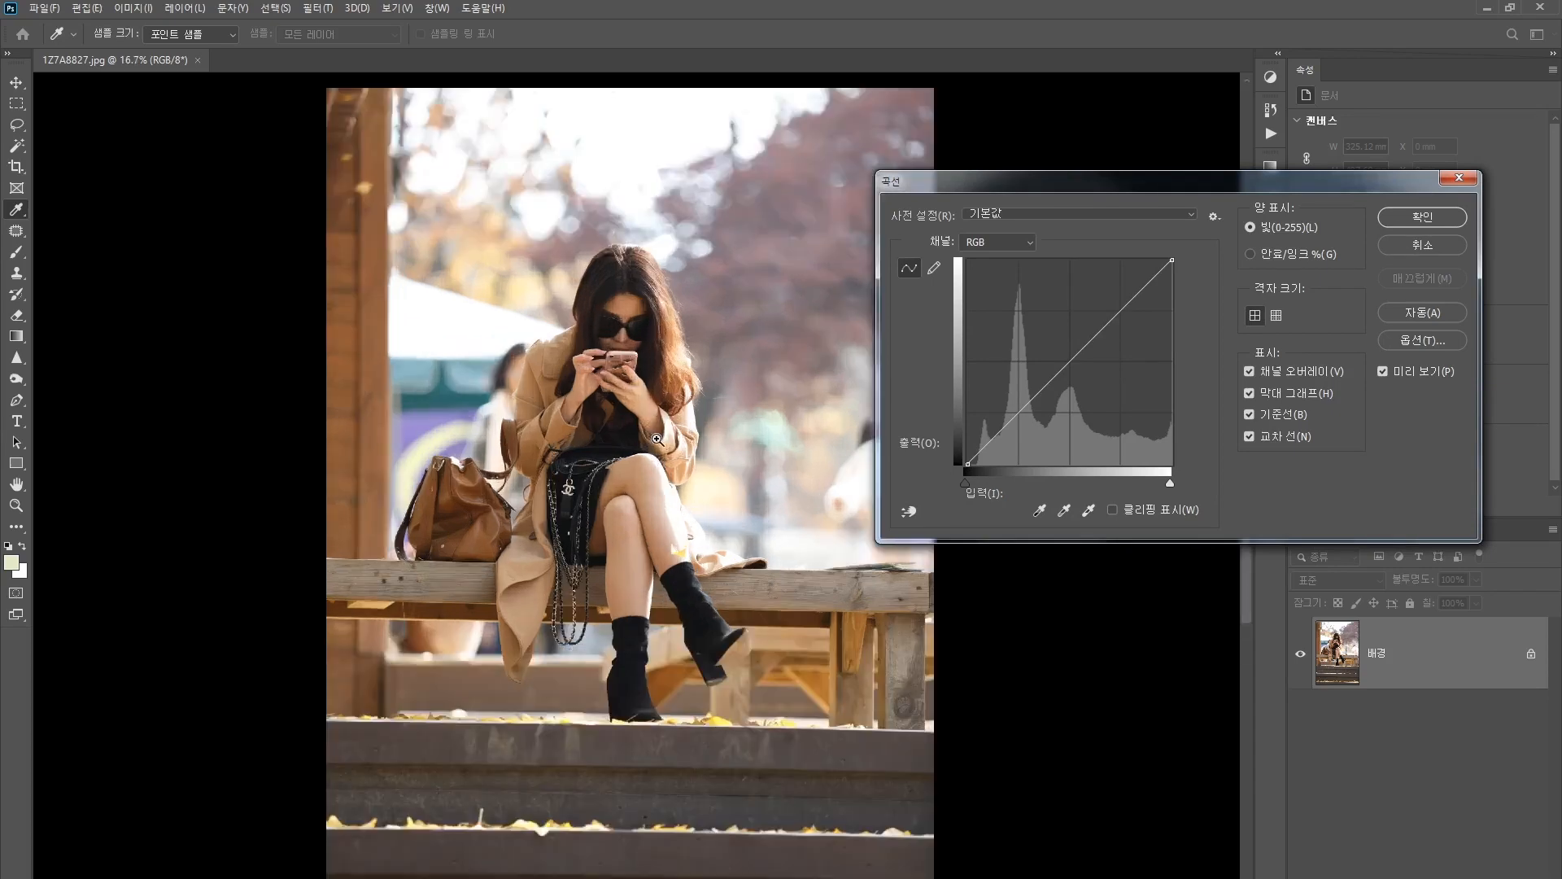
pyautogui.keyDown('ctrl'); pyautogui.click(657, 437); pyautogui.keyUp('ctrl')
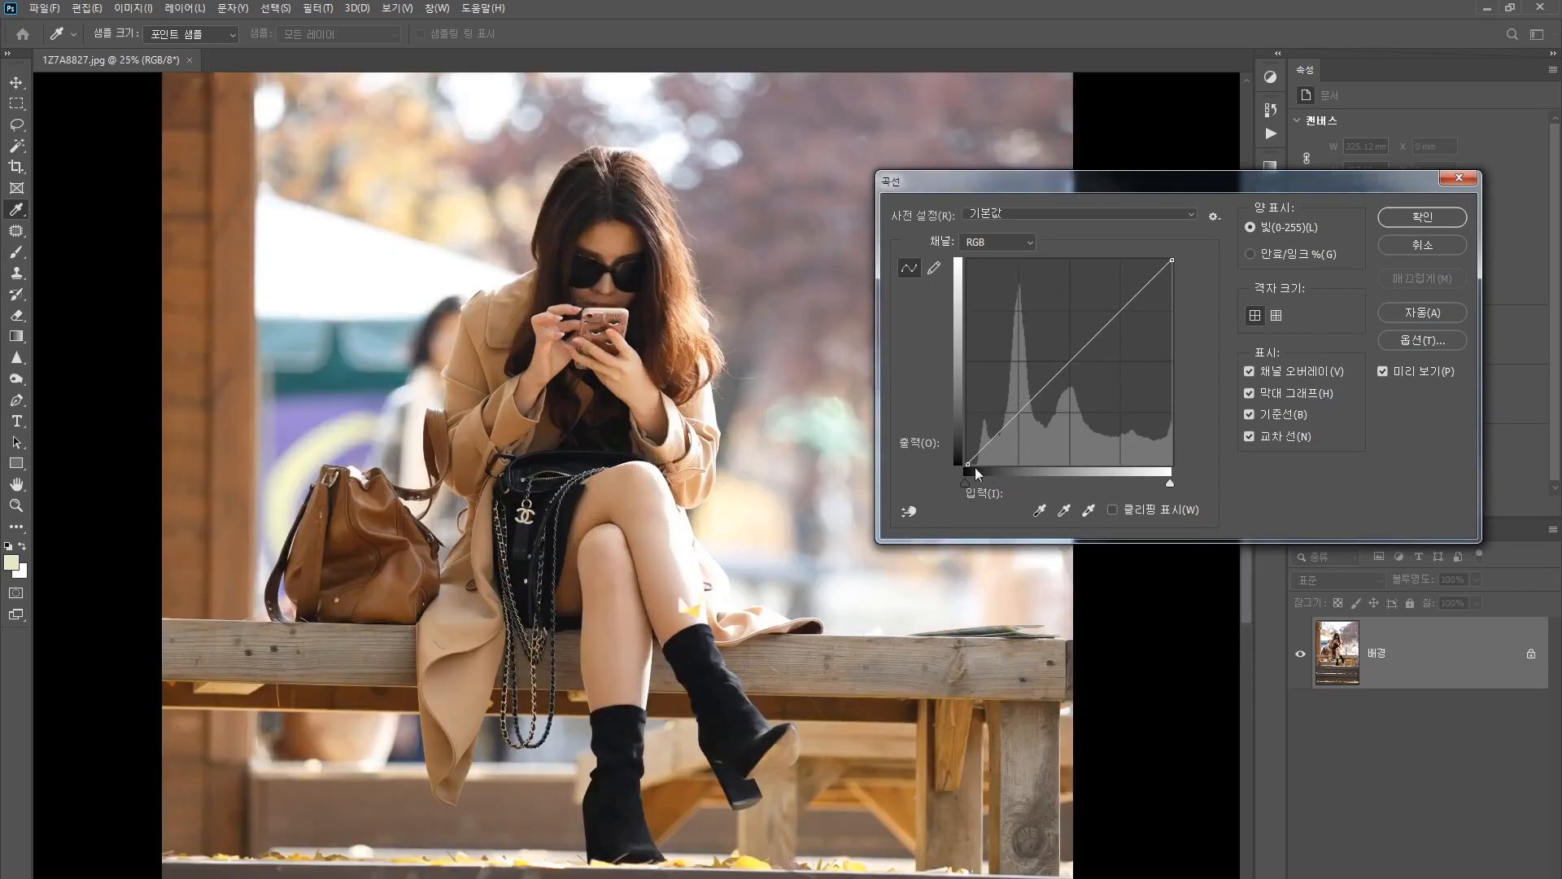
pyautogui.moveTo(967, 465); pyautogui.dragTo(976, 464)
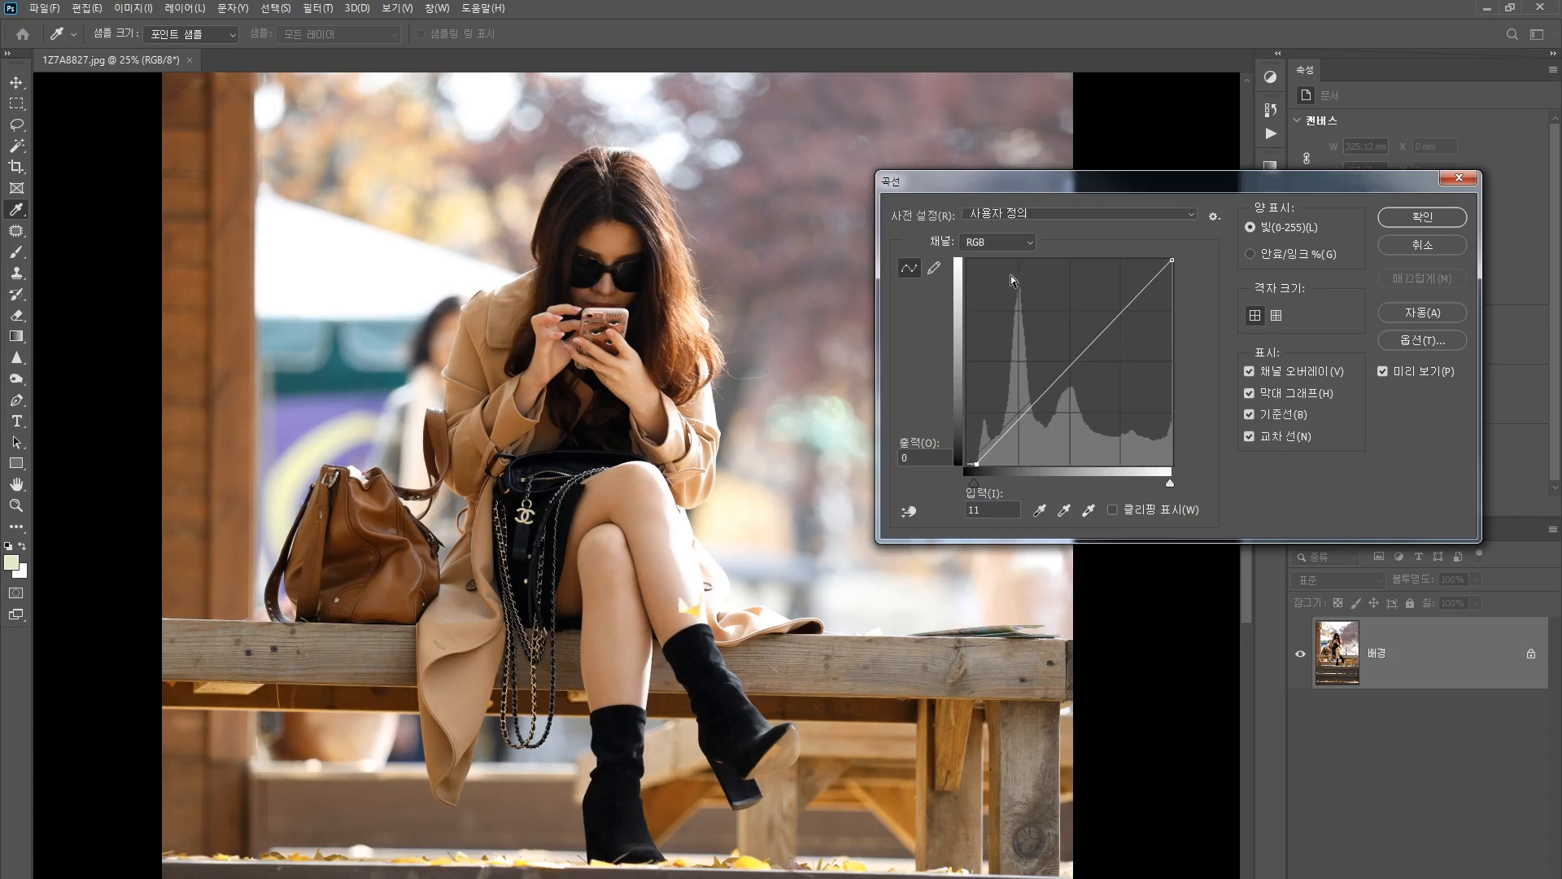
# Add a red channel midtone point at input 125 and output 134 to warm the portrait
pyautogui.click(1024, 243)
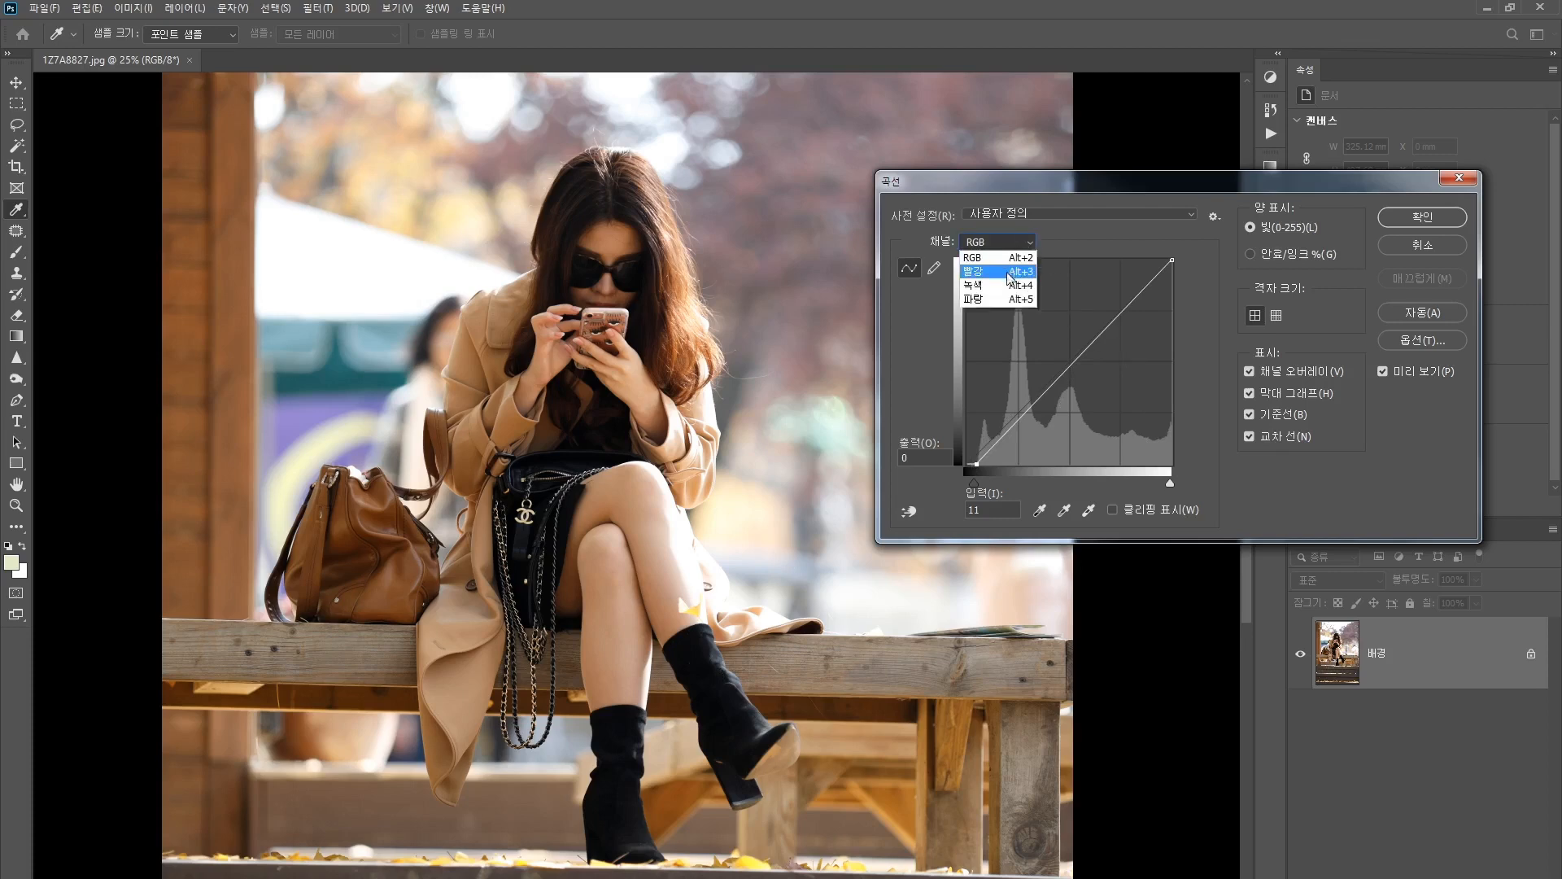
pyautogui.click(1014, 279)
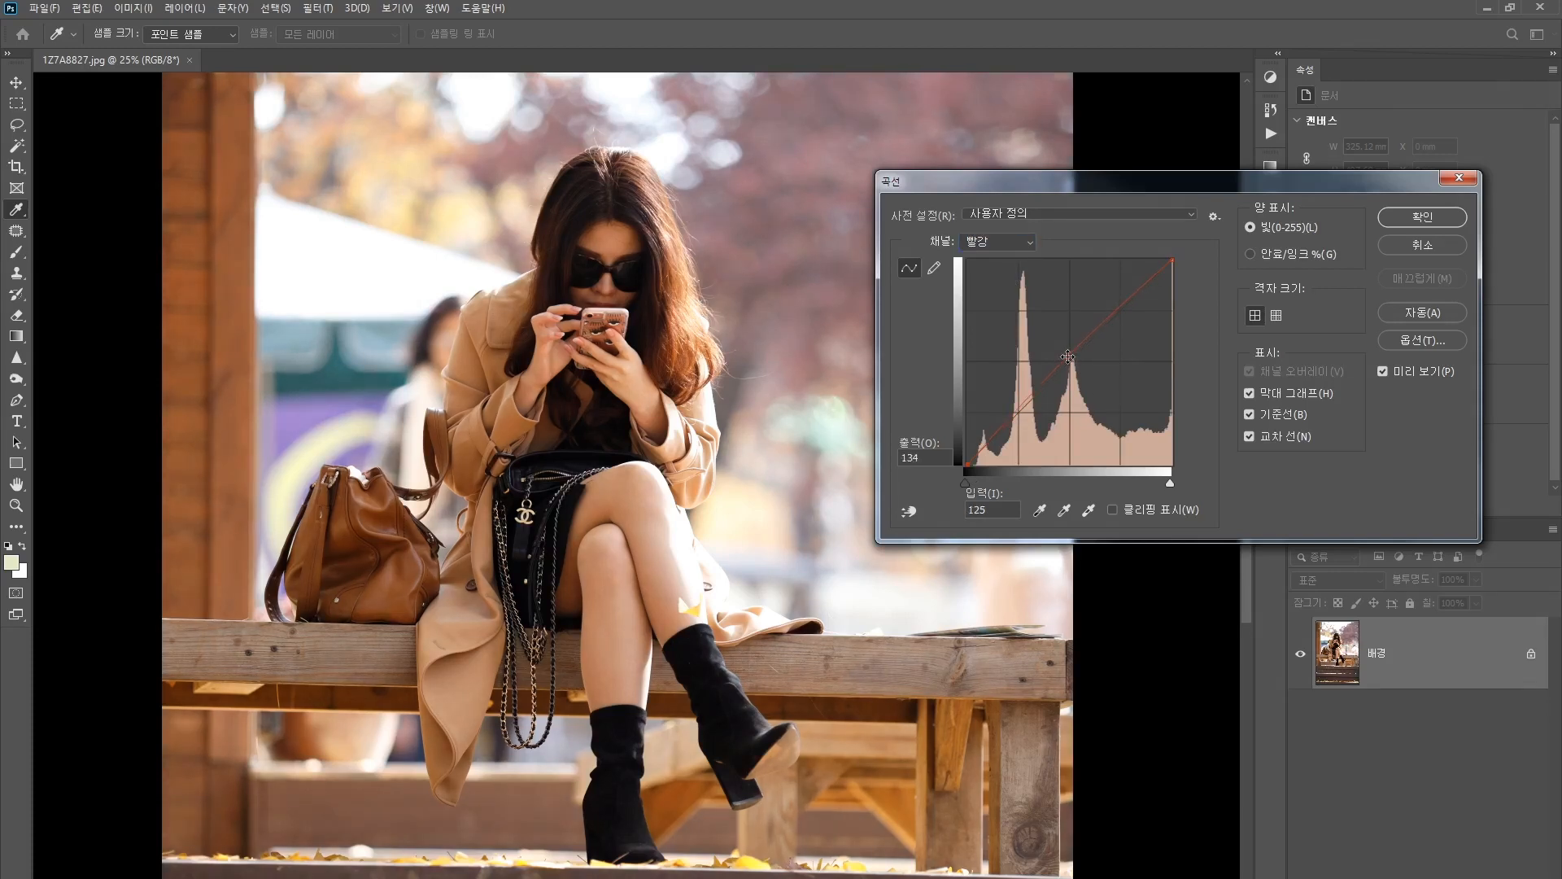
pyautogui.click(1067, 357)
# Lower the blue channel midtones with a point at input 133 and output 123, and apply the Curves adjustment
pyautogui.click(1006, 243)
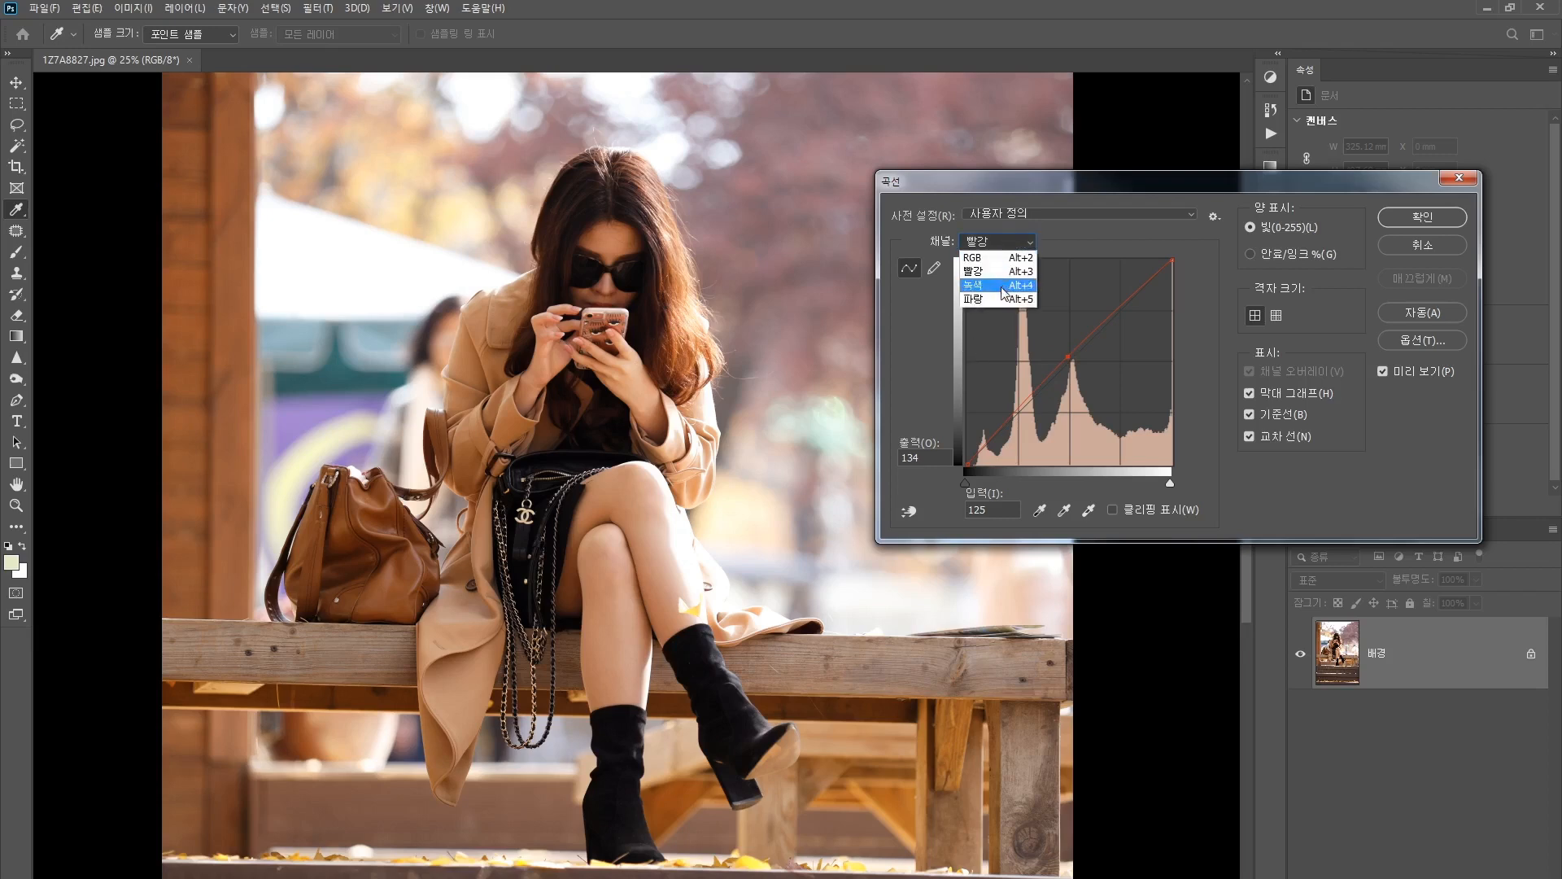
pyautogui.click(1004, 299)
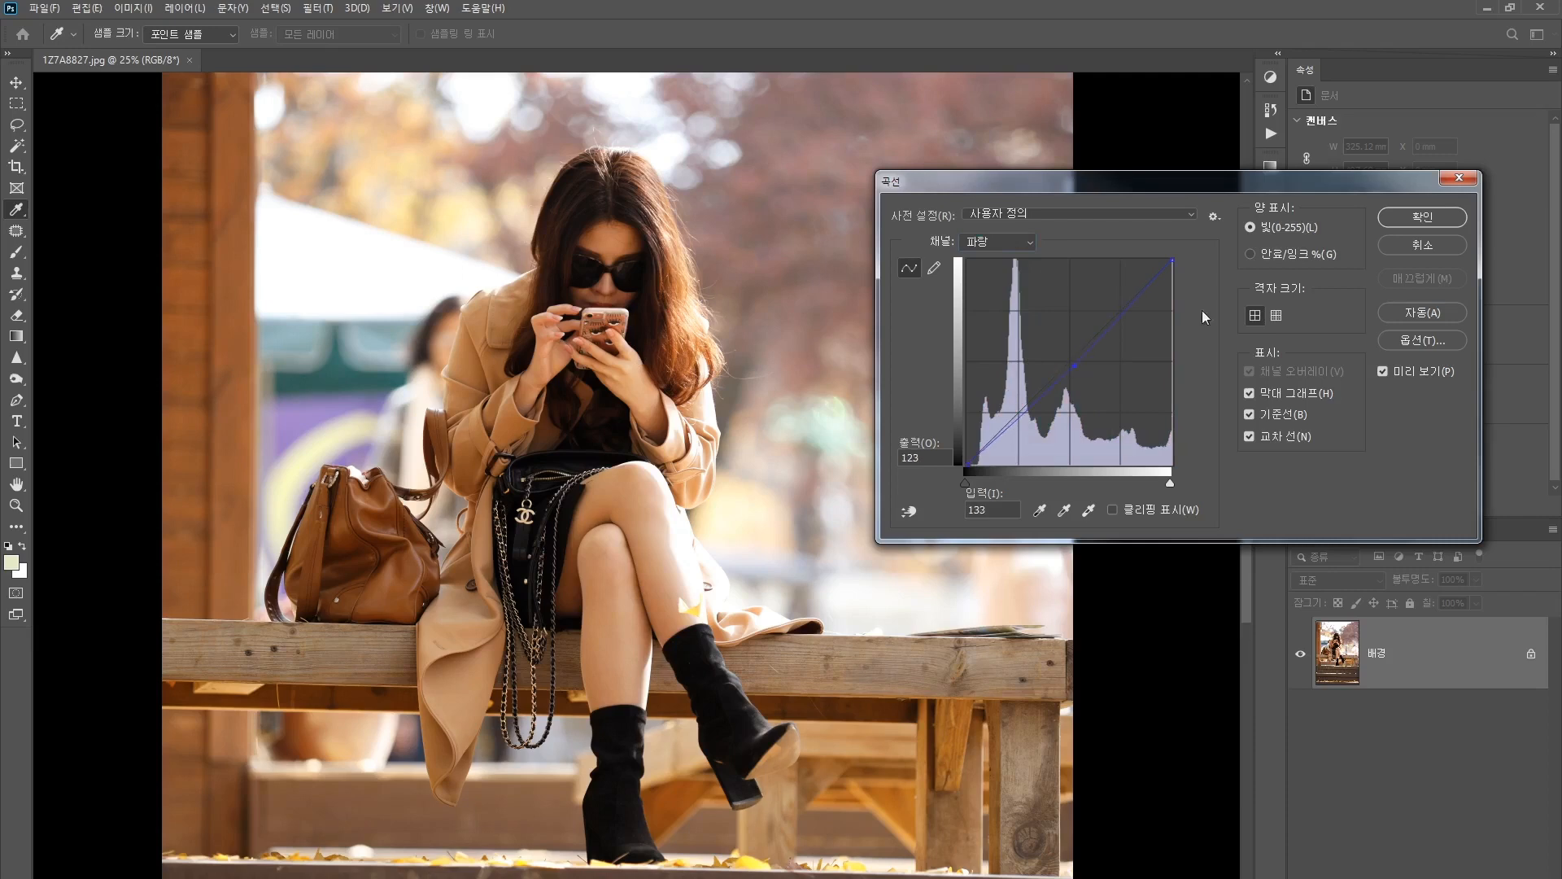
pyautogui.click(1406, 219)
pyautogui.hotkey('ctrl', 's')
pyautogui.hotkey('ctrl', 'z')
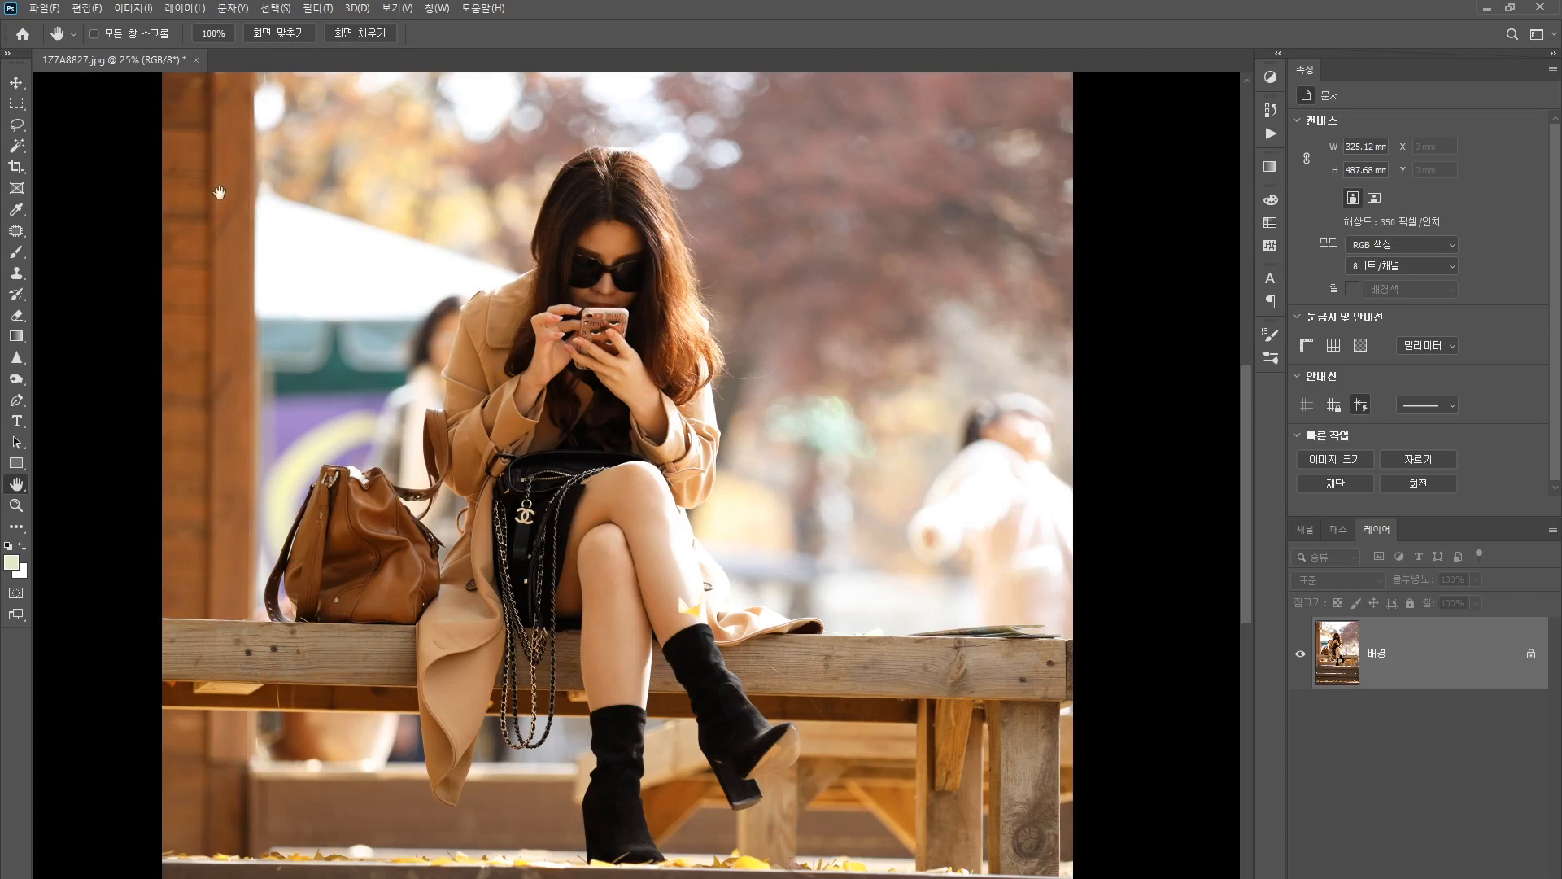
# Brighten the portrait with a second Curves adjustment, placing an RGB point at input 120 and output 144
pyautogui.click(135, 9)
pyautogui.moveTo(153, 54)
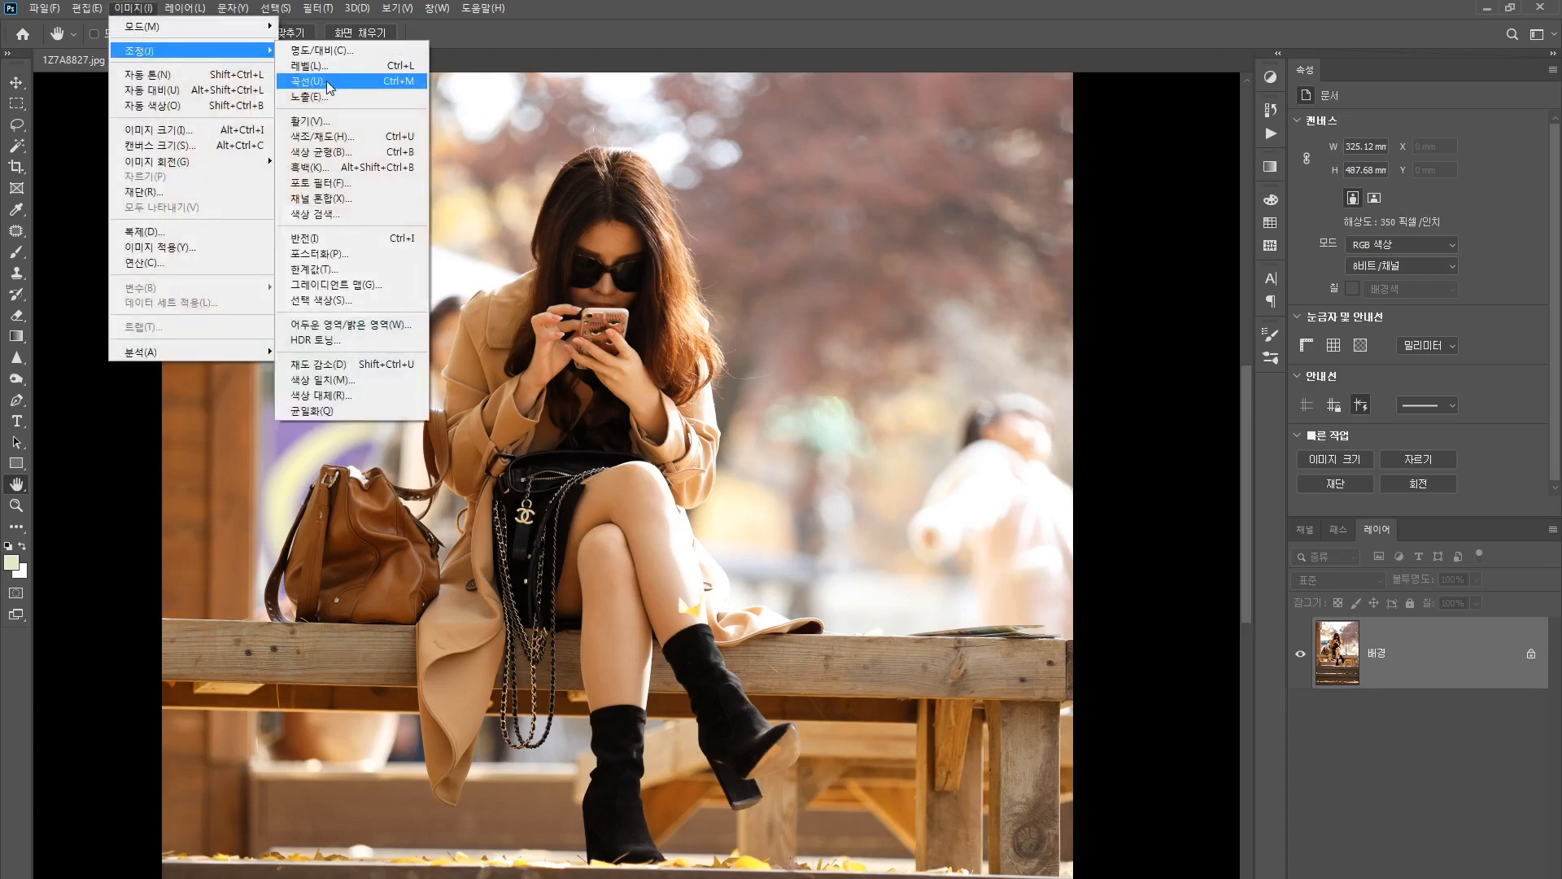
pyautogui.click(326, 81)
pyautogui.moveTo(1065, 367); pyautogui.dragTo(1063, 348)
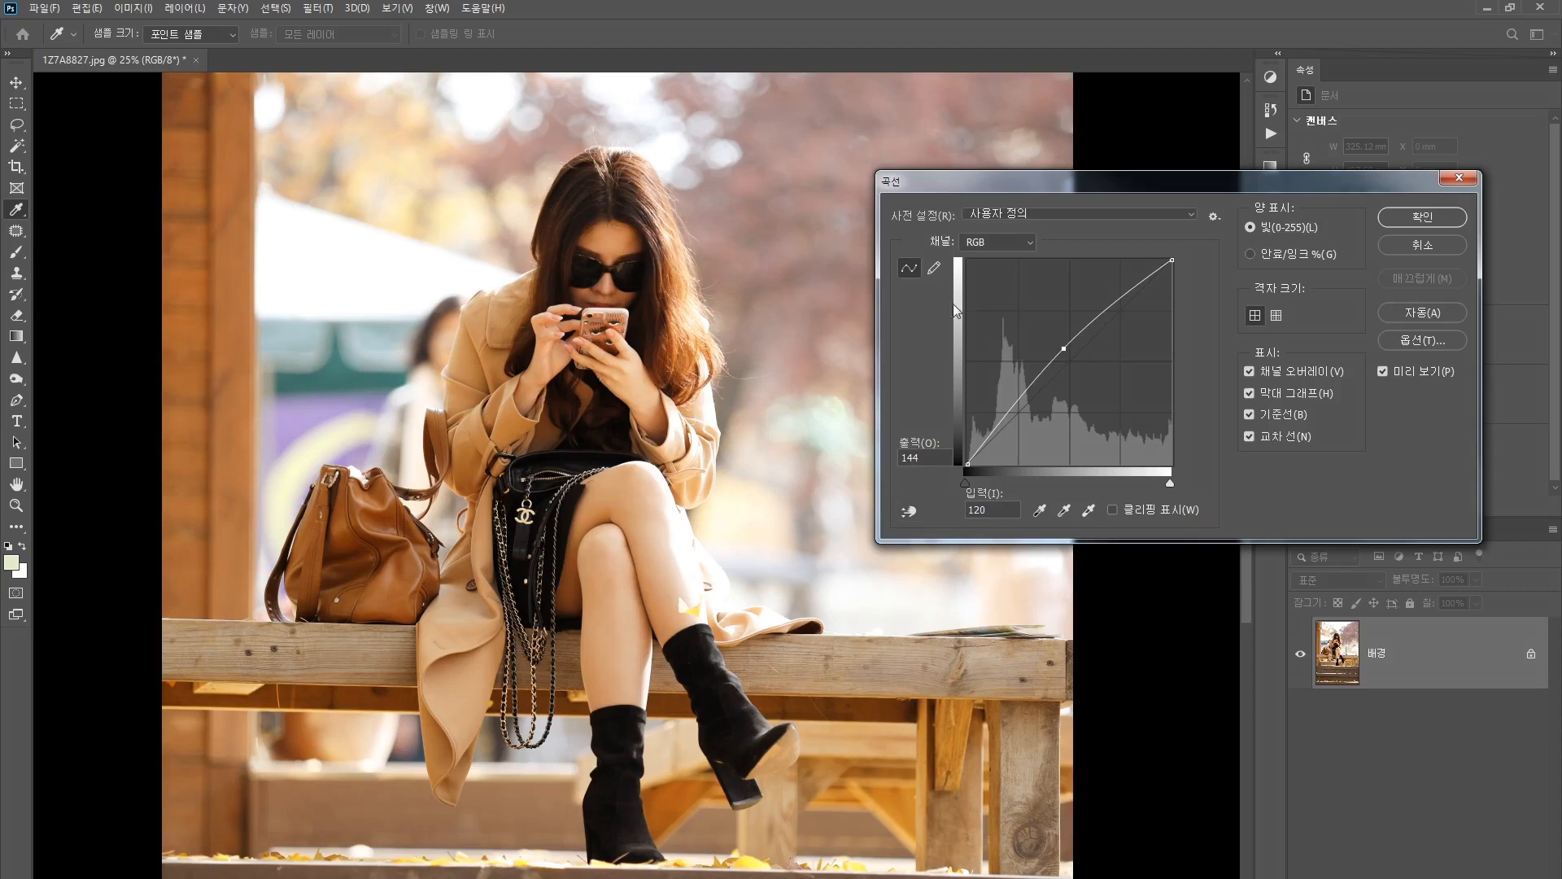
pyautogui.click(1422, 216)
# Compare the original portrait 1Z7A8827.jpg with the final Curves result using the history states
pyautogui.click(1272, 114)
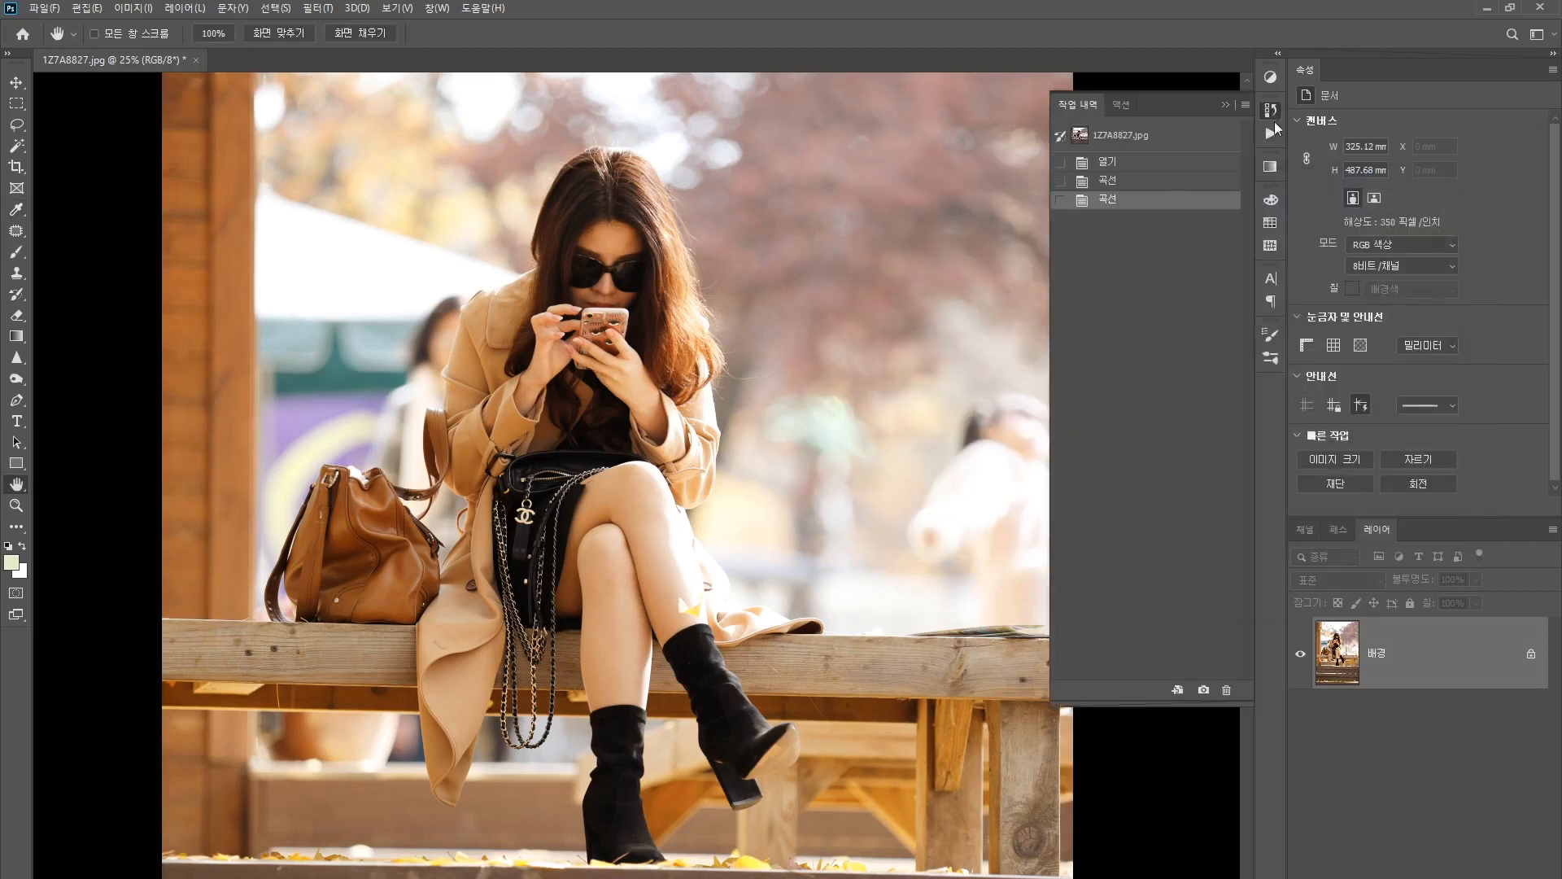
pyautogui.click(1152, 139)
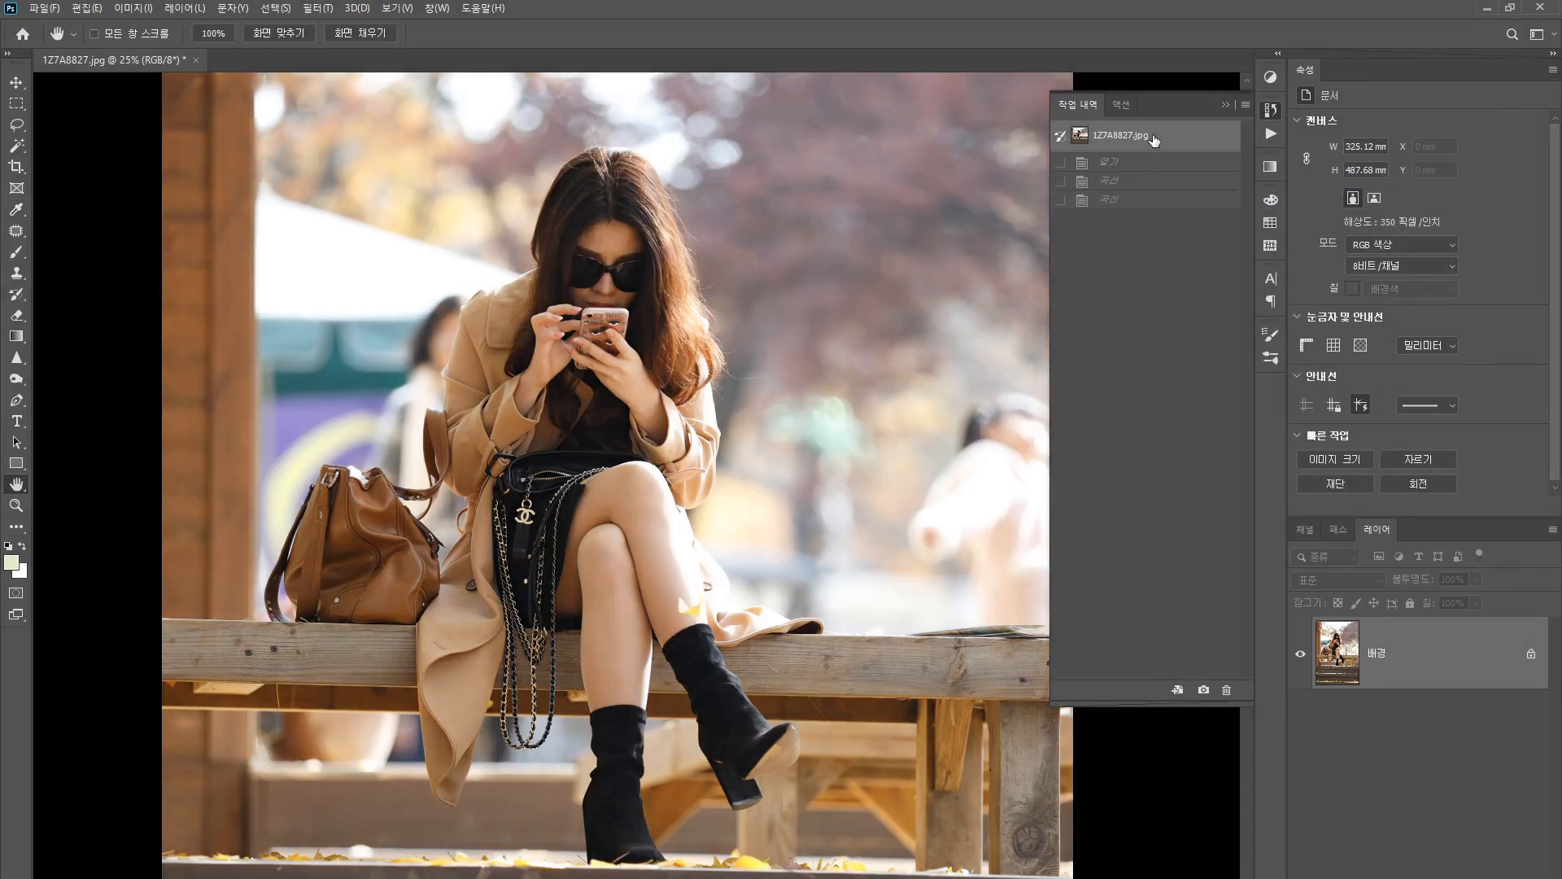
pyautogui.click(1151, 201)
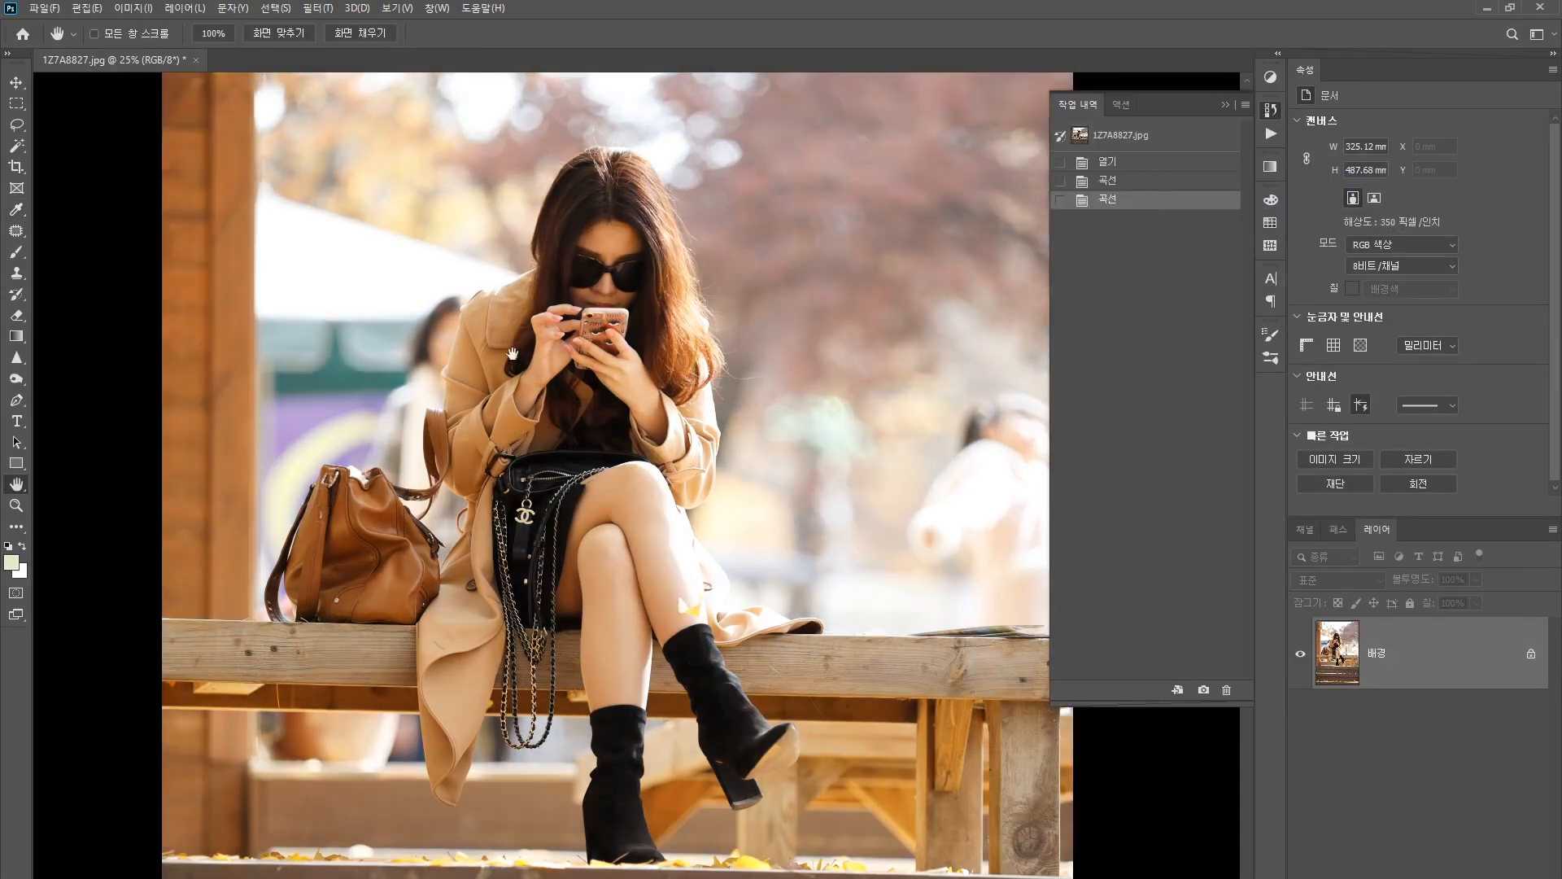